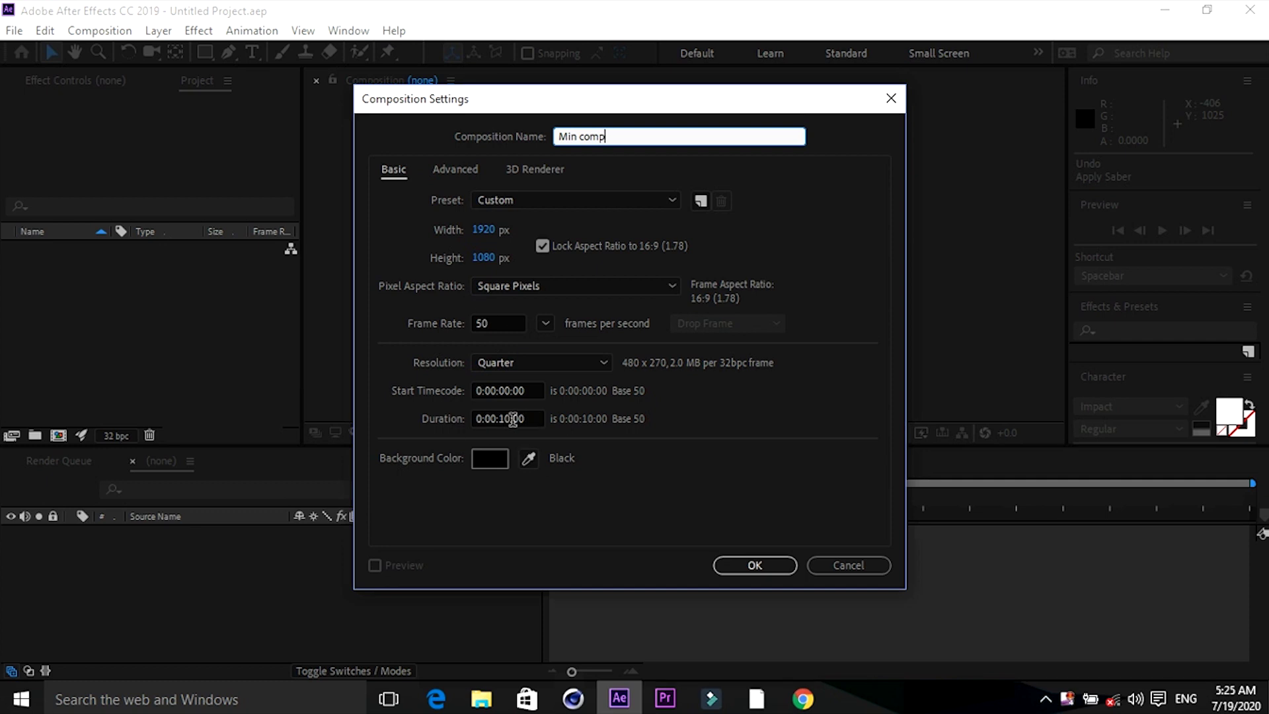
Create the composition named Min comp and start a new text layer in the left half of its frame.
left_click(727, 567)
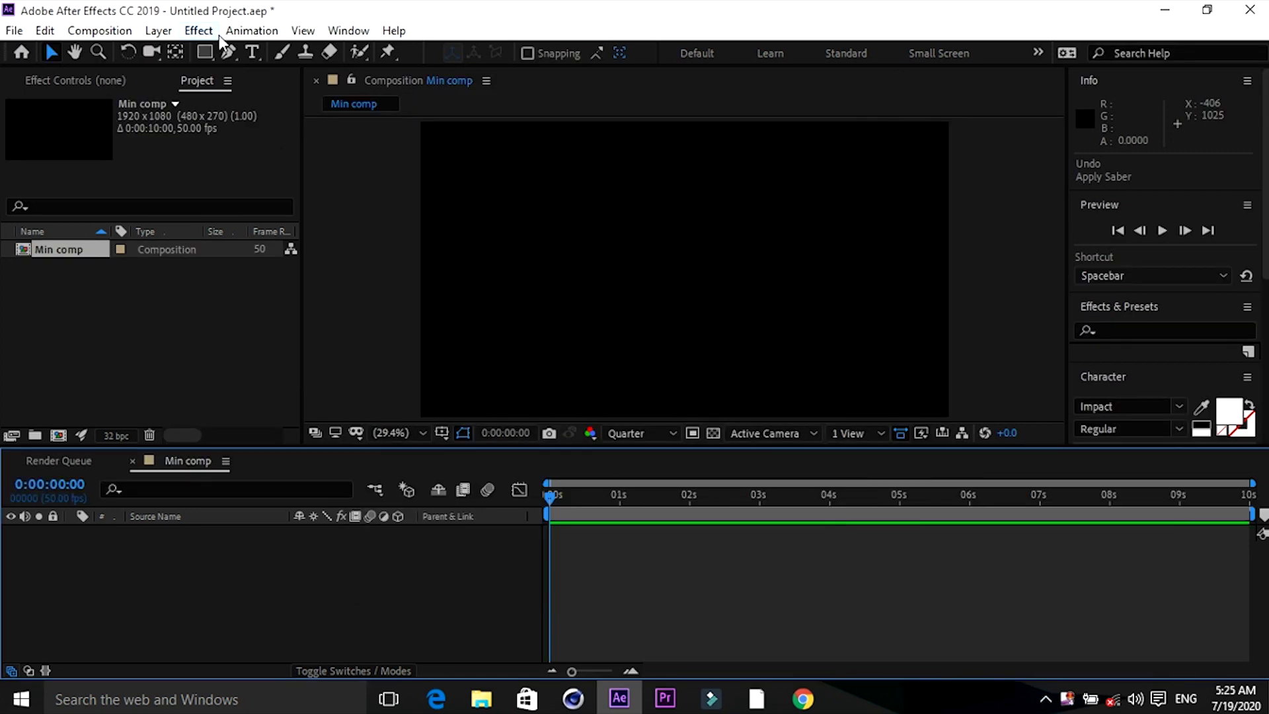
left_click(256, 52)
left_click(521, 263)
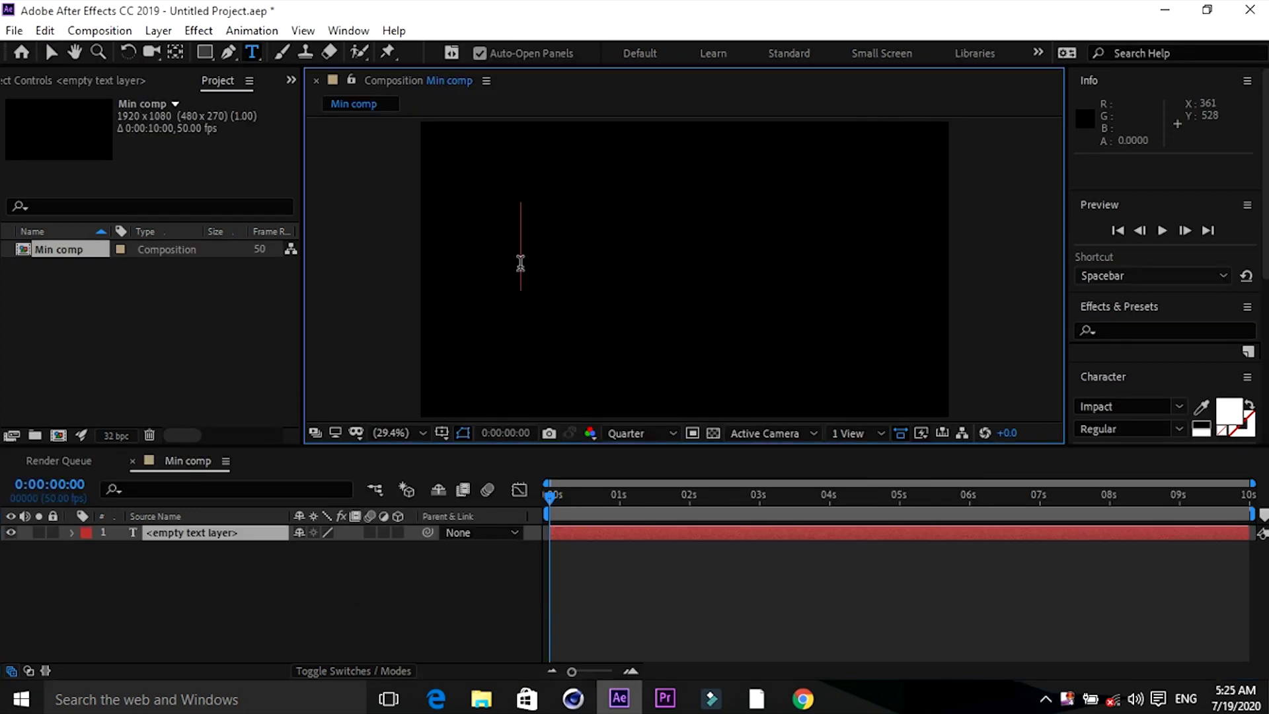
type("BUNNY")
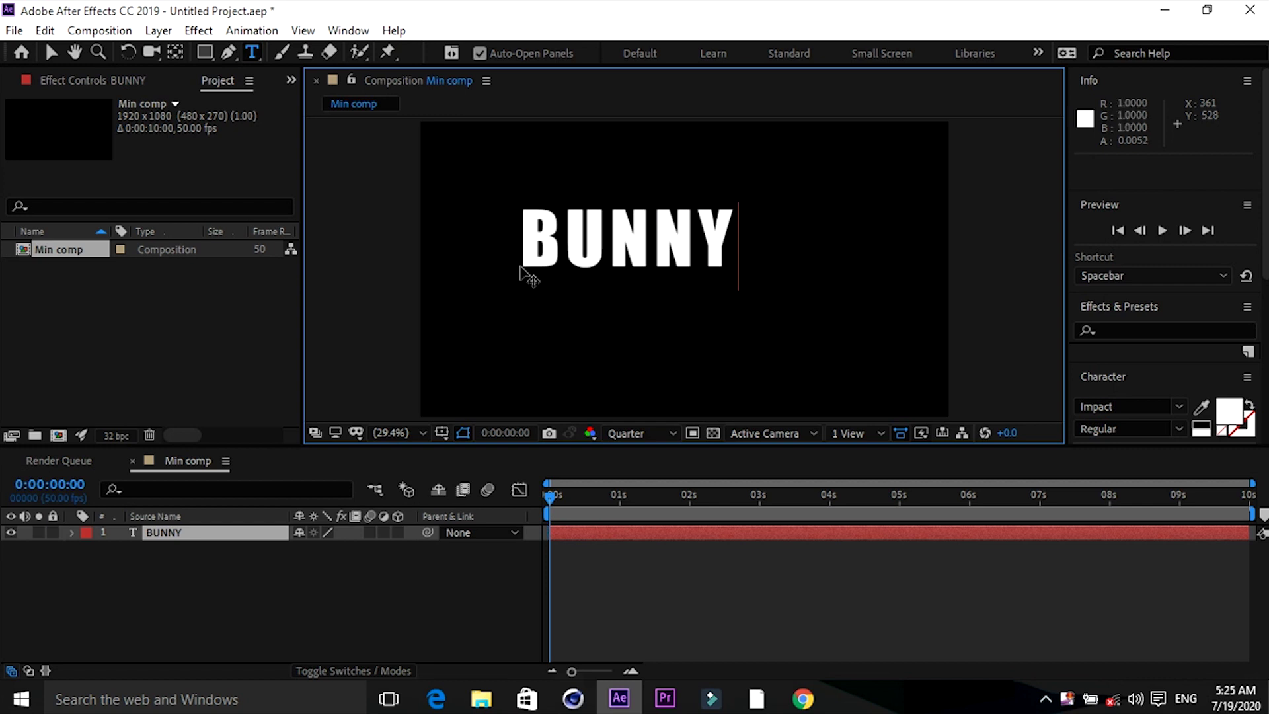
key("ctrl+a")
key("BackSpace")
Enter STAY HOME as the content of the text layer.
type("S")
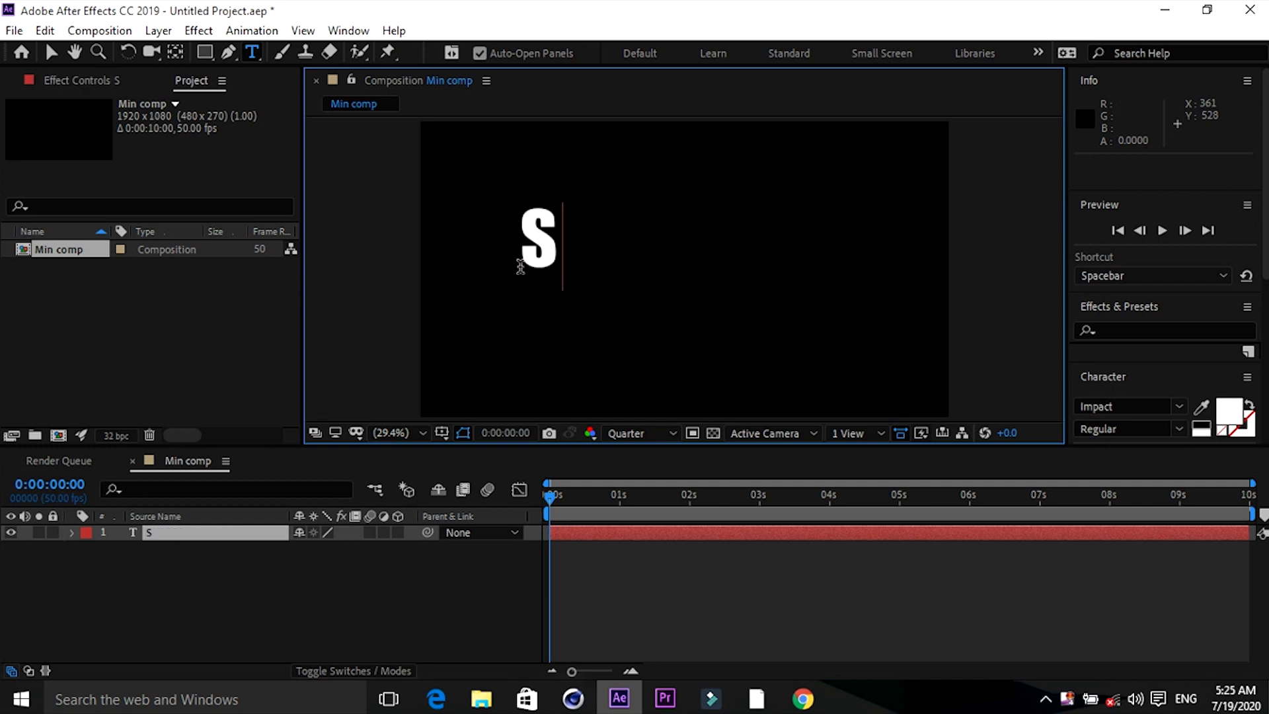
type("TAY")
key("BackSpace")
type("A")
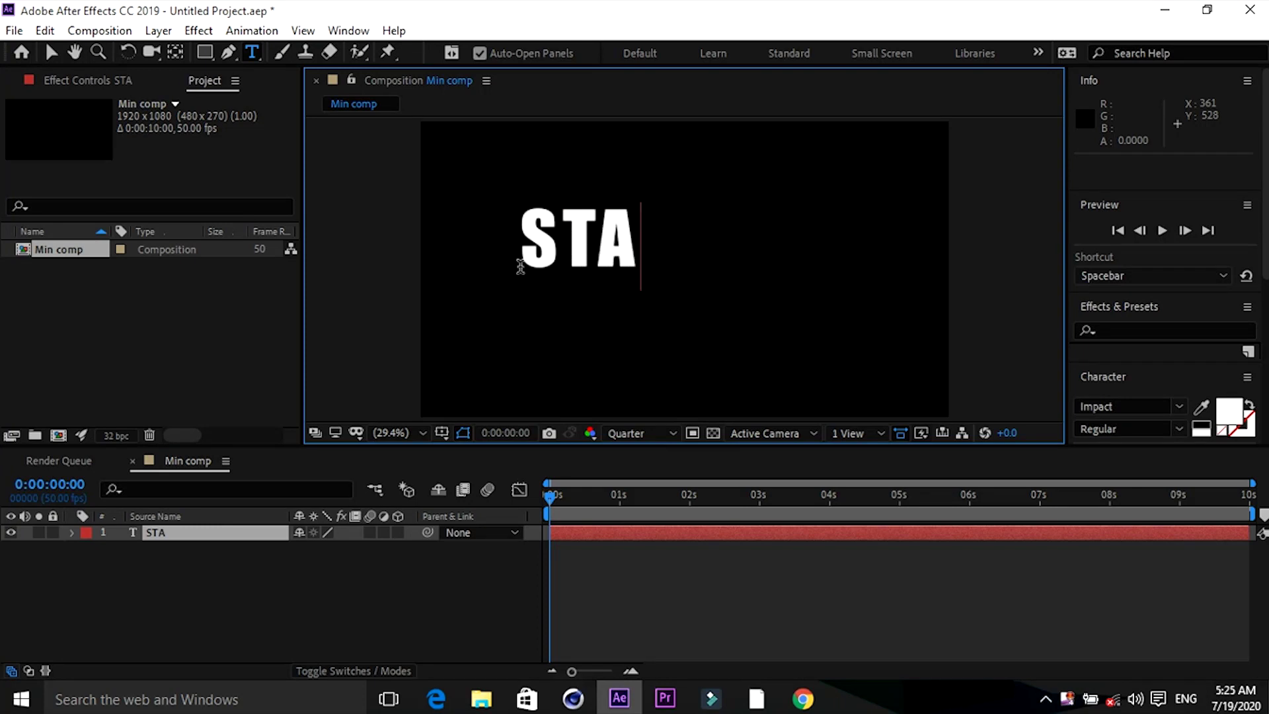
type("Y HOME")
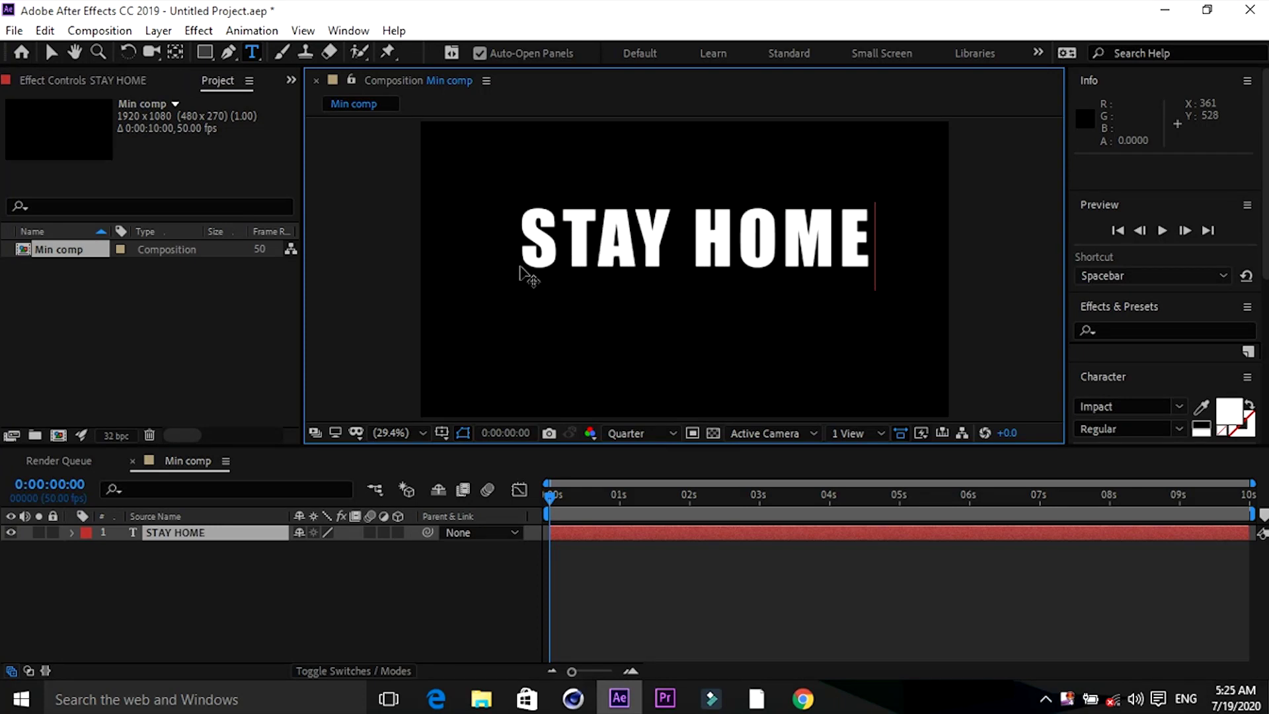
Shift the STAY HOME text slightly downward in the frame and set its font to Impact.
key("ctrl+a")
left_click_drag(652, 339, 649, 355)
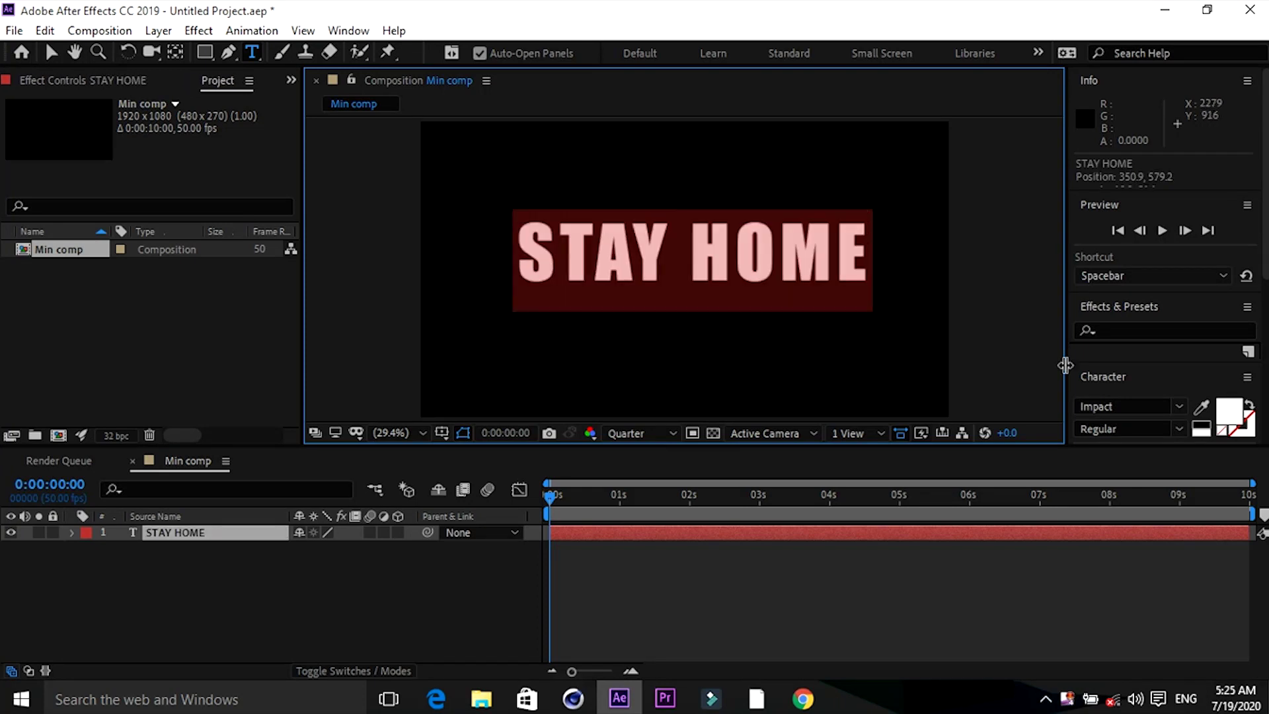
left_click_drag(1265, 242, 1265, 396)
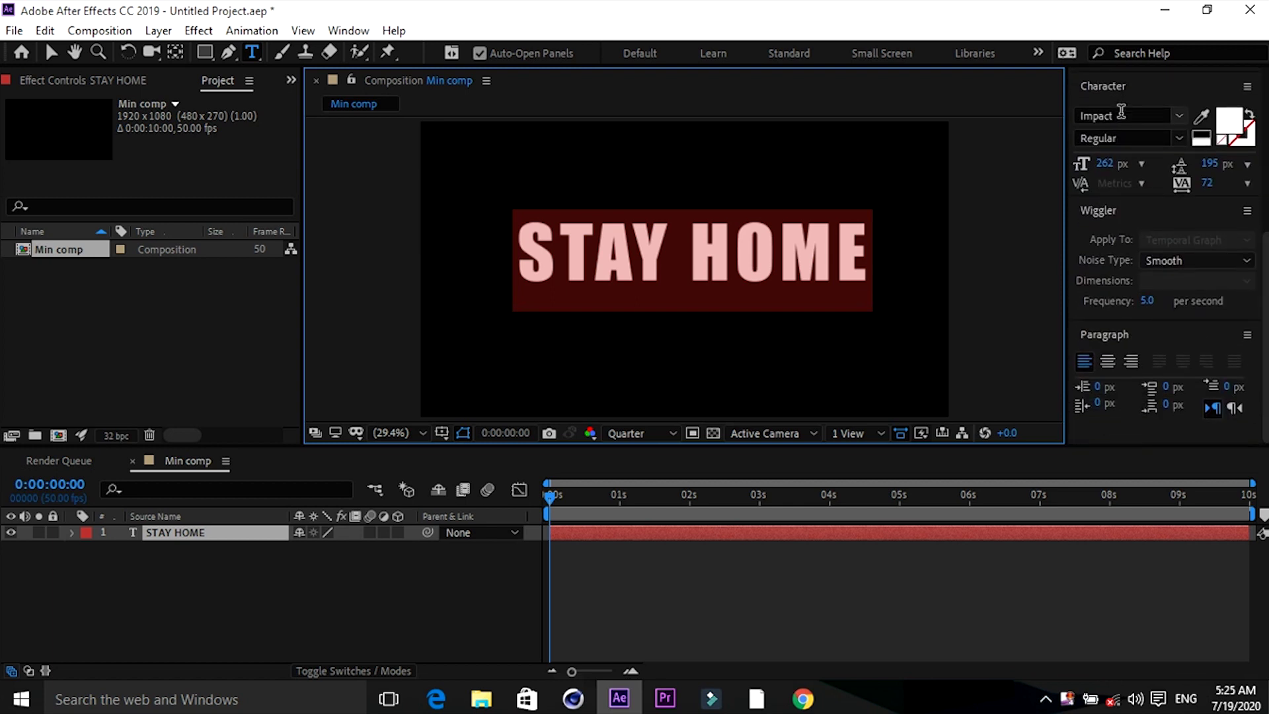
left_click(1123, 115)
type("I")
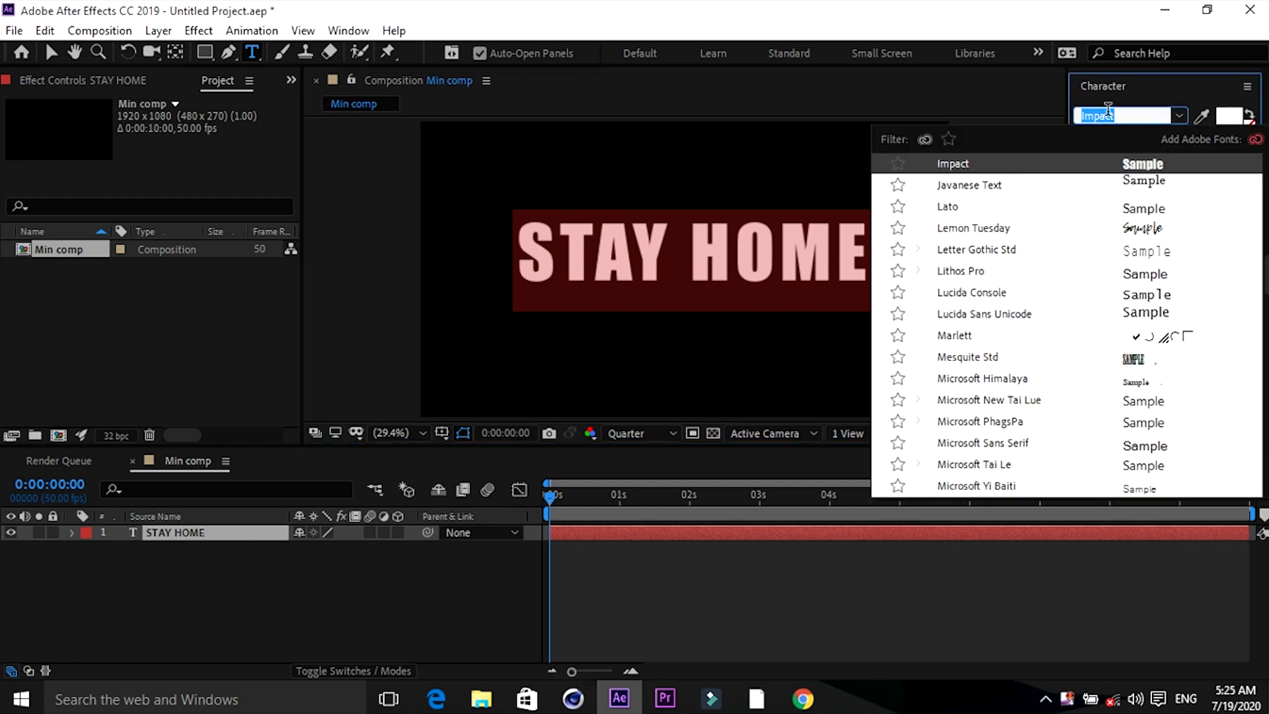
type("mpact")
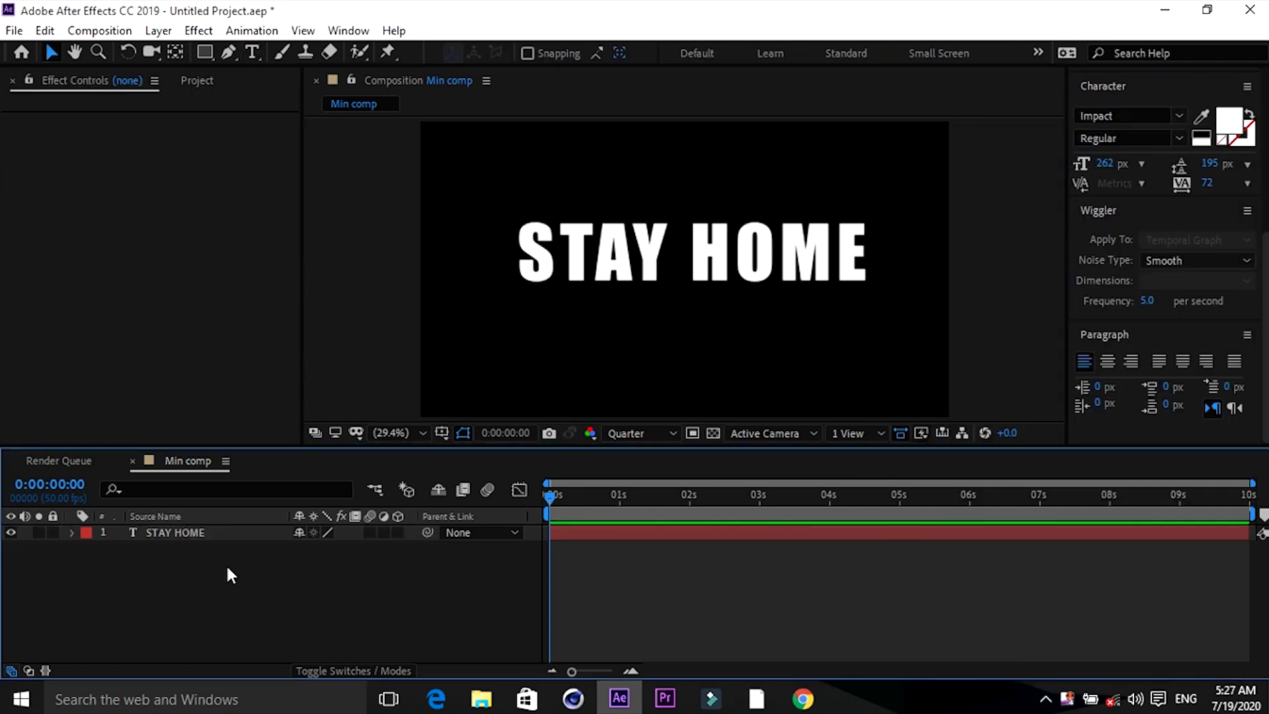
Add a black 1920 x 1080 px solid layer named saber 1 above the STAY HOME text layer.
right_click(226, 564)
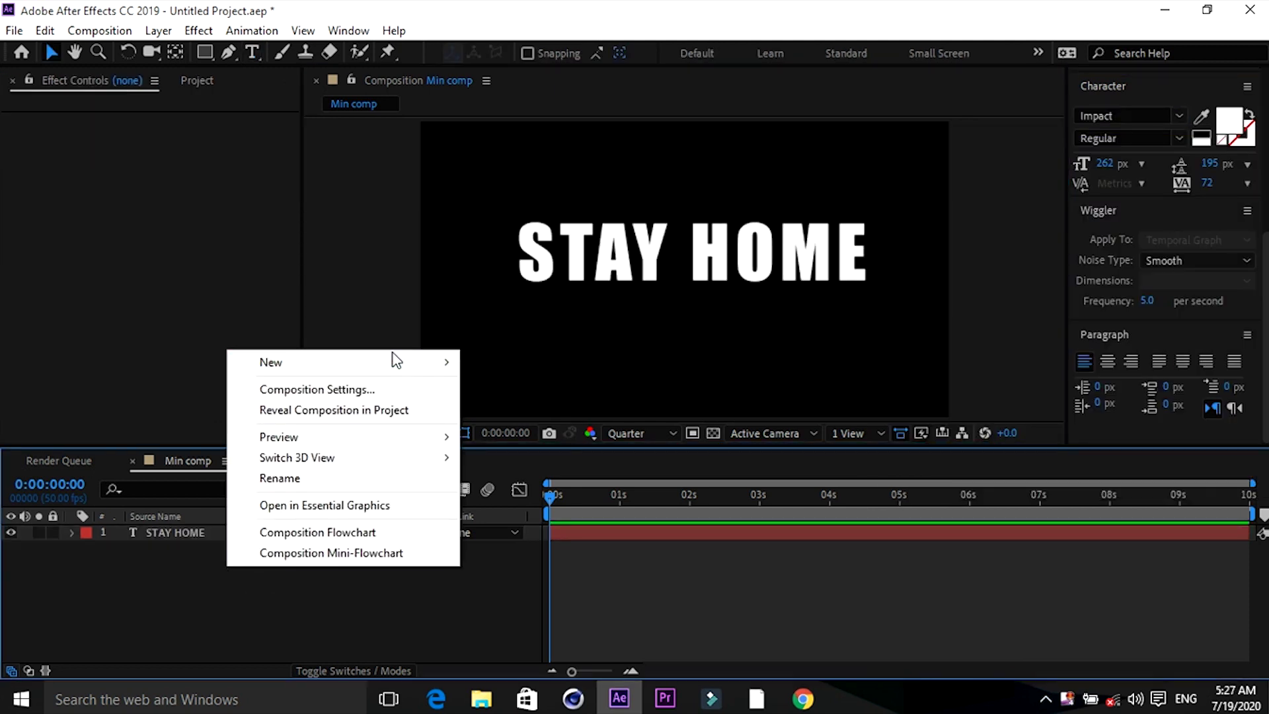
mouse_move(396, 367)
left_click(527, 408)
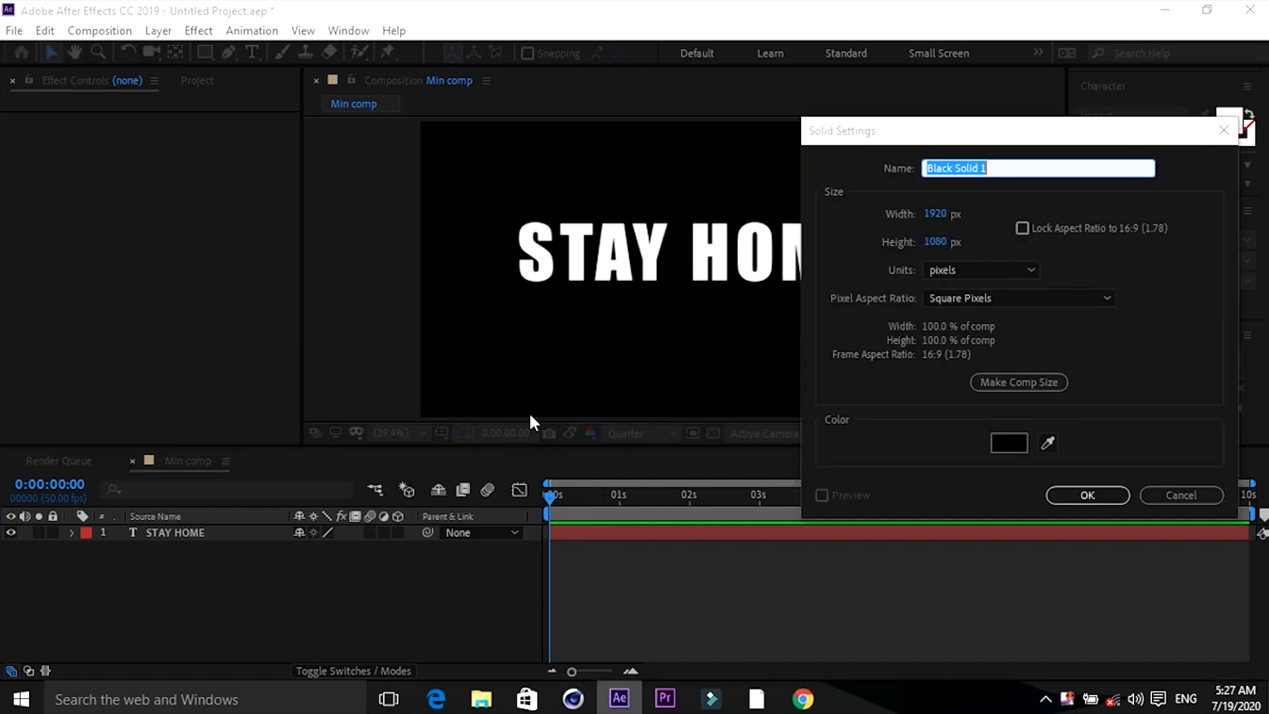
type("sa")
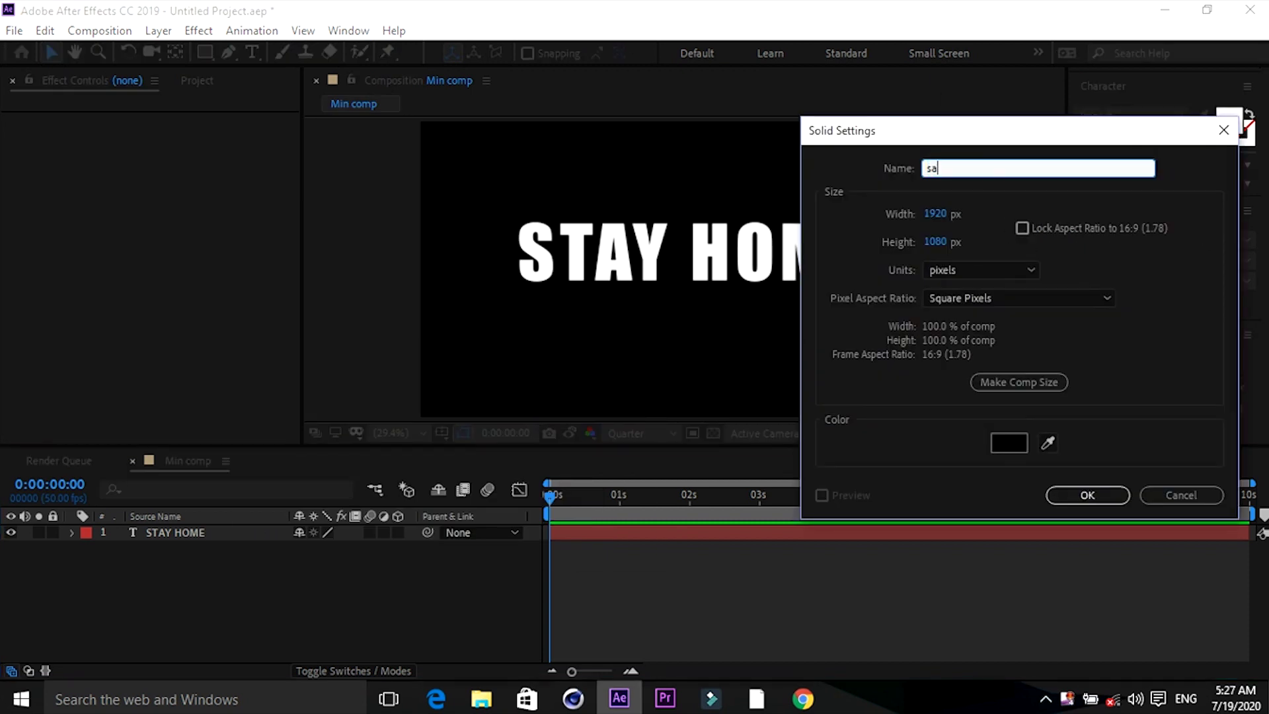
type("ber 1")
key("Return")
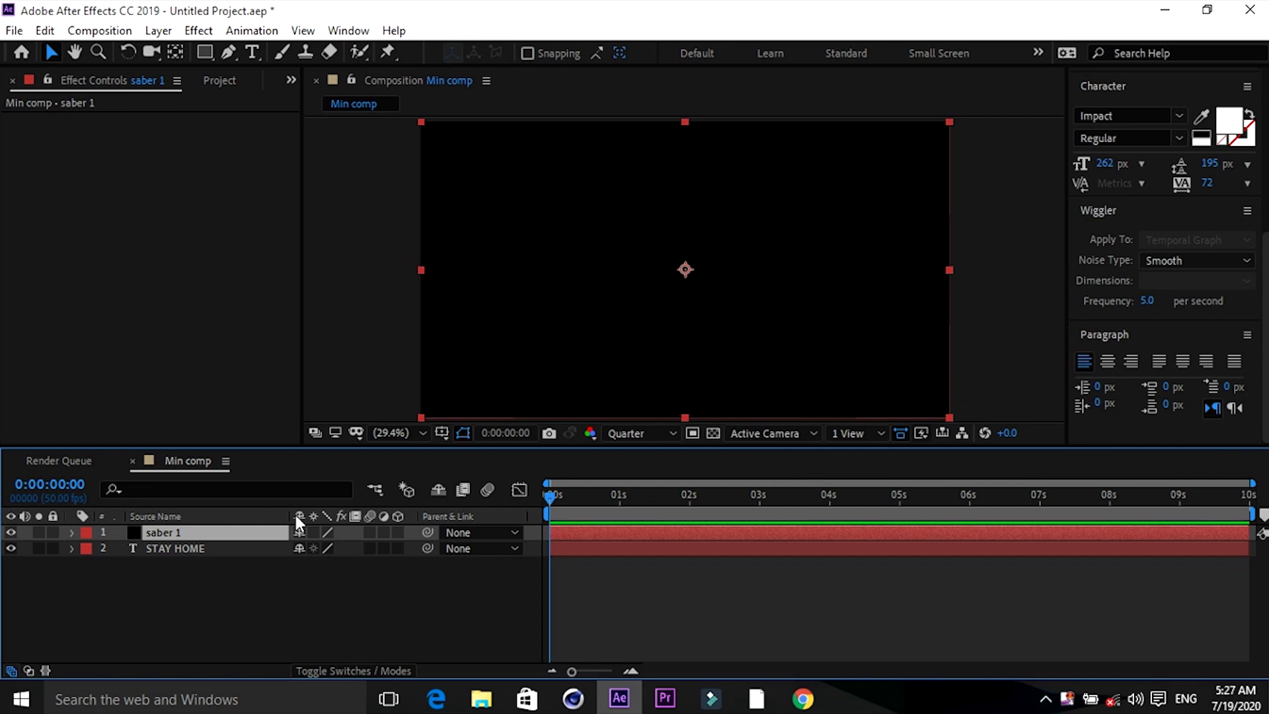
Apply the Video Copilot Saber effect to the saber 1 solid and set its render compositing to Transparent.
left_click(198, 31)
mouse_move(315, 612)
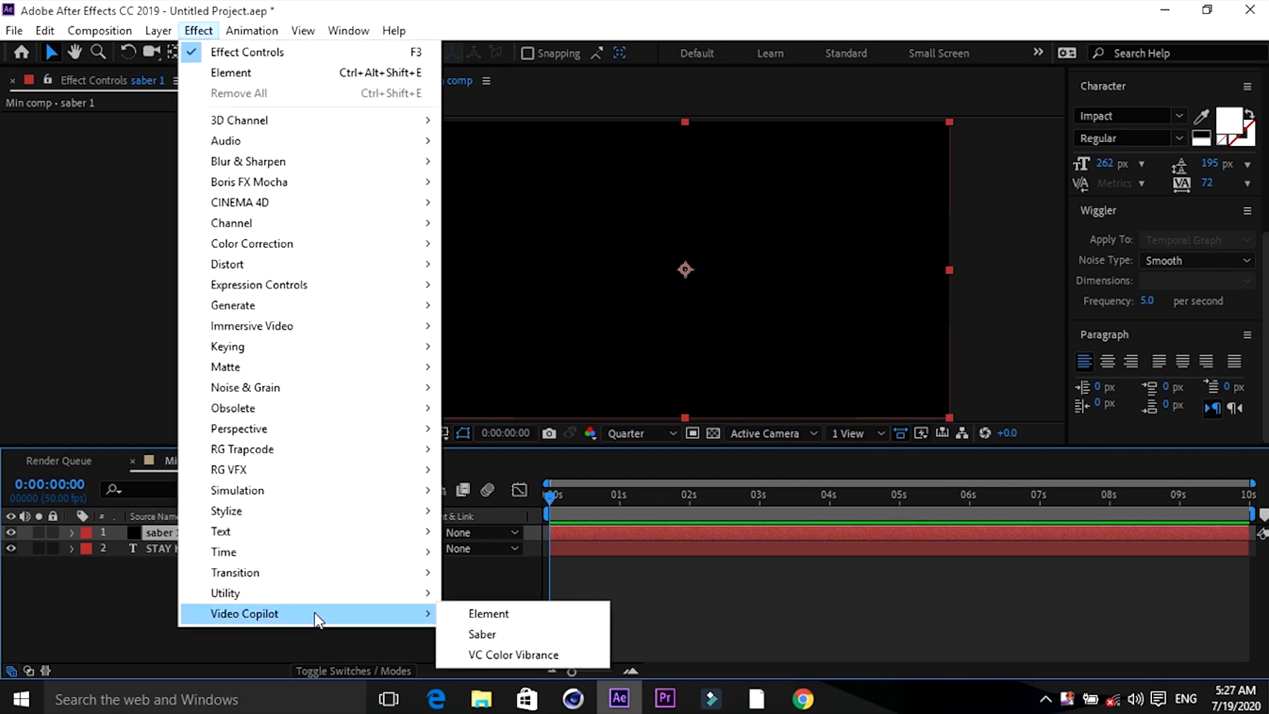
left_click(537, 633)
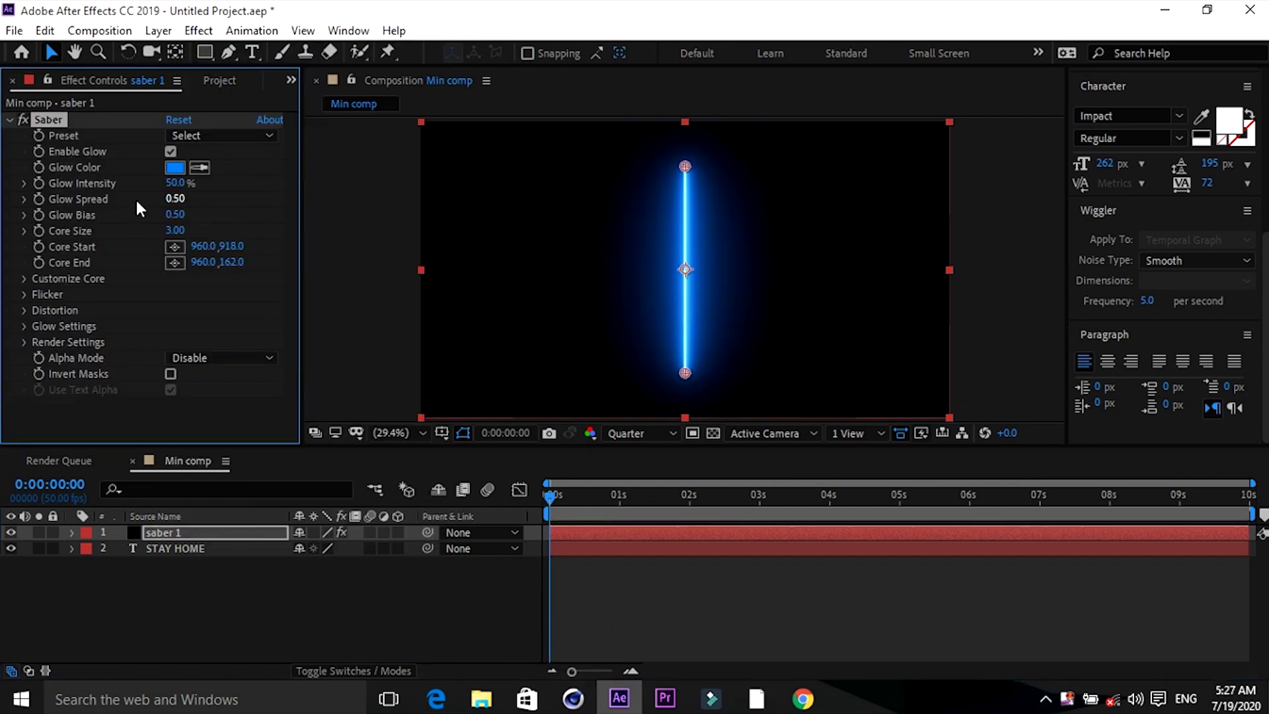
left_click(22, 347)
left_click(209, 434)
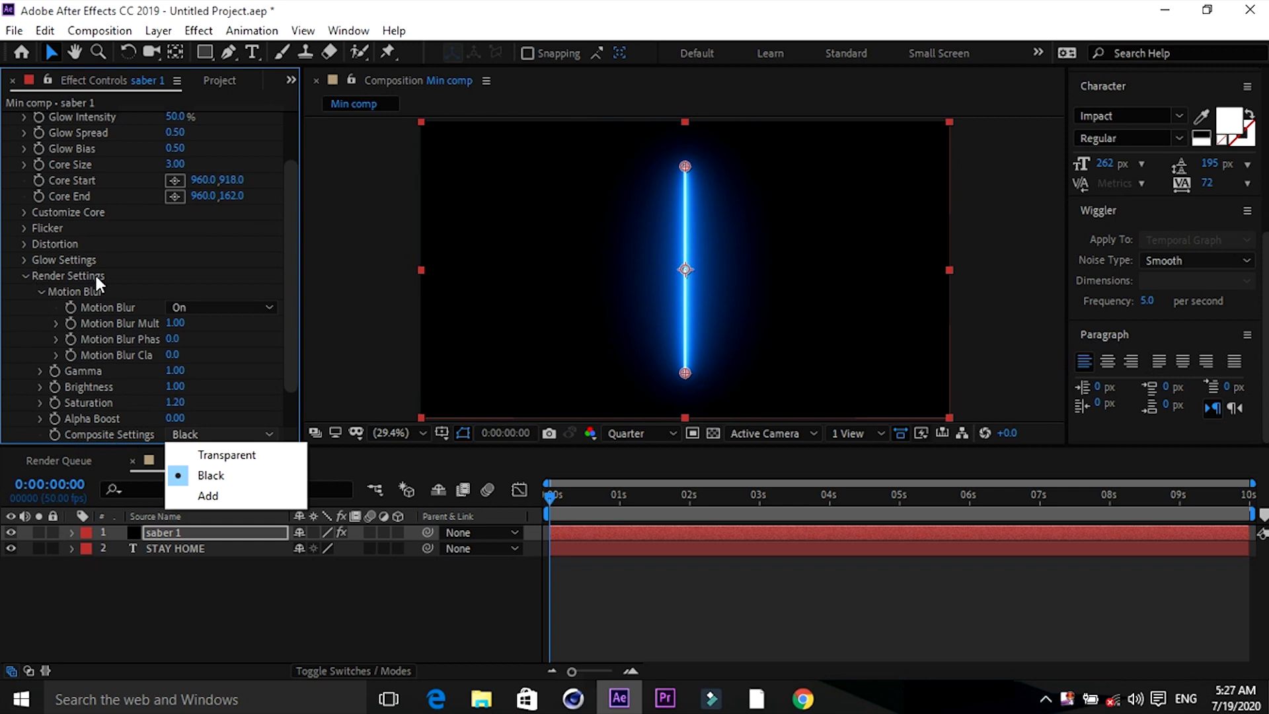
left_click(219, 455)
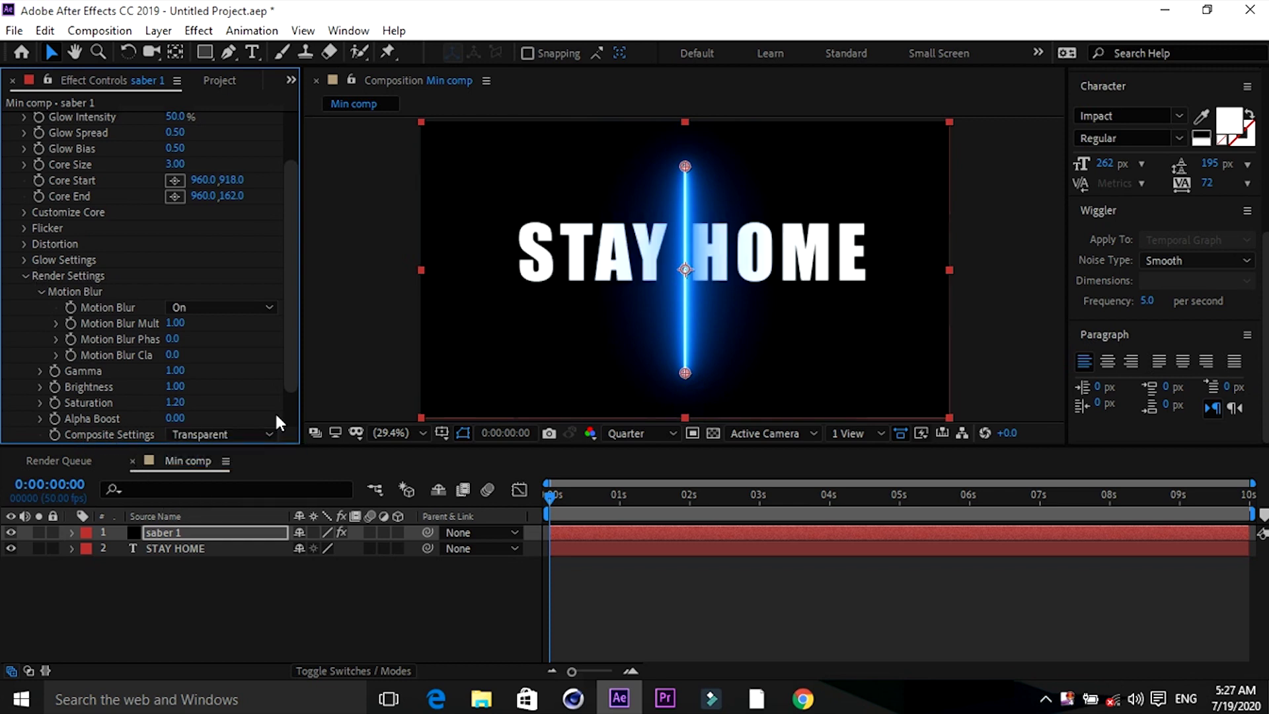
Set the Saber core type to Text Layer, using the STAY HOME layer as its source.
scroll(292, 359, "up", 3)
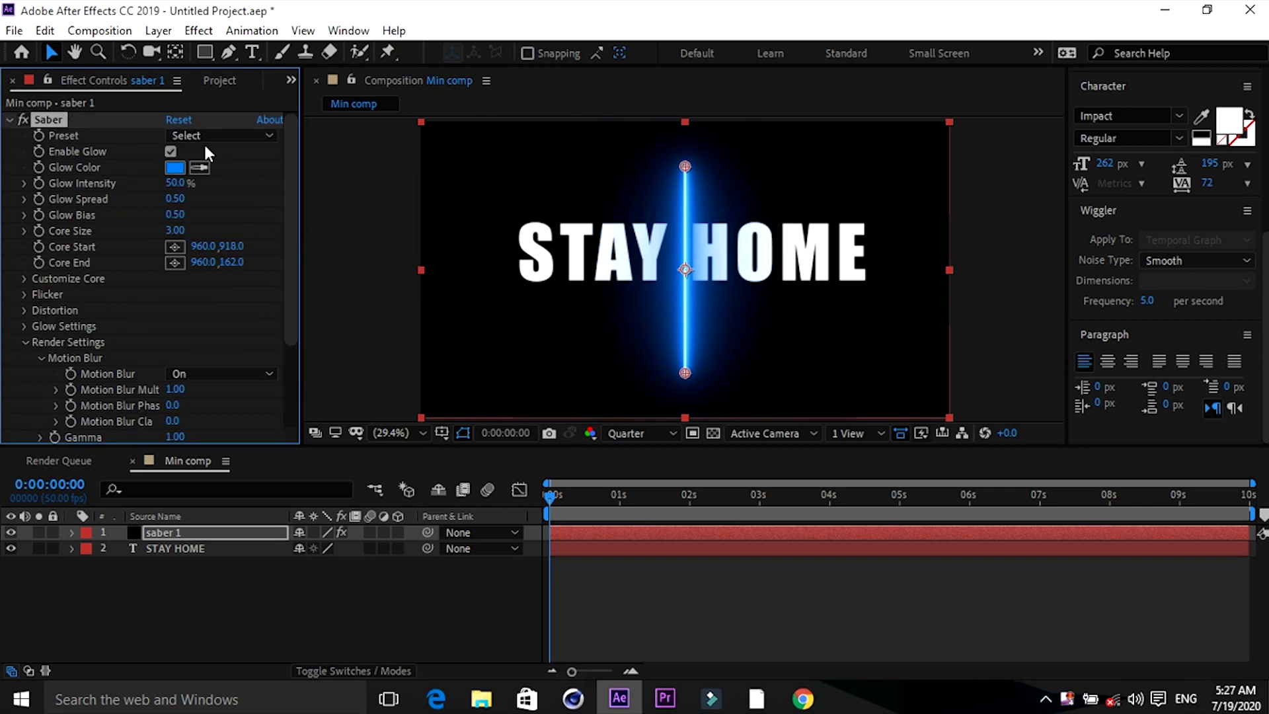
left_click(24, 277)
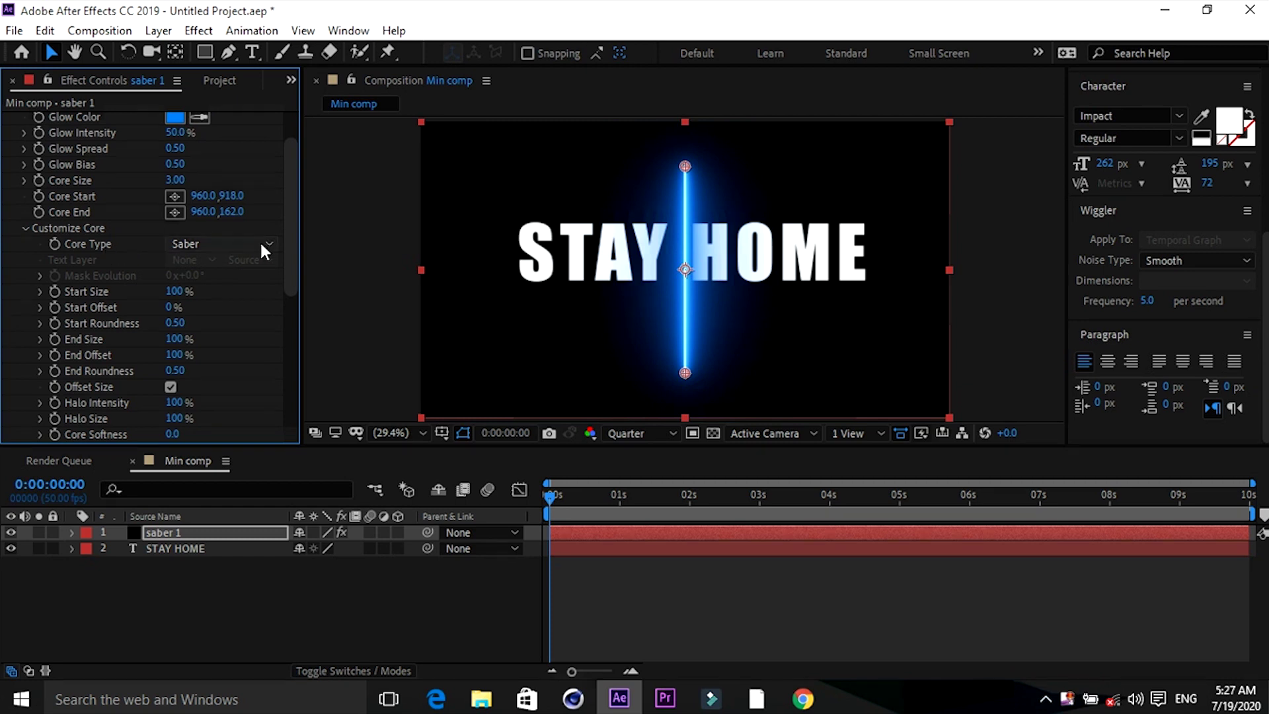
left_click(221, 245)
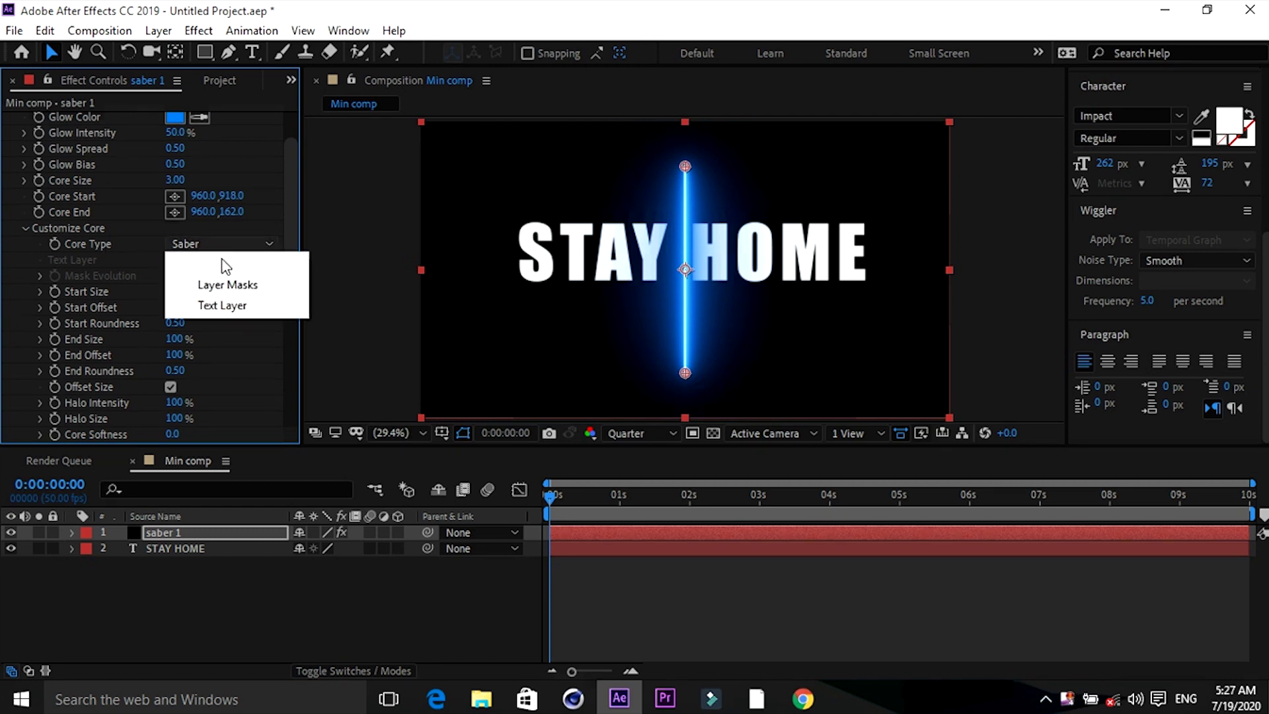
left_click(221, 304)
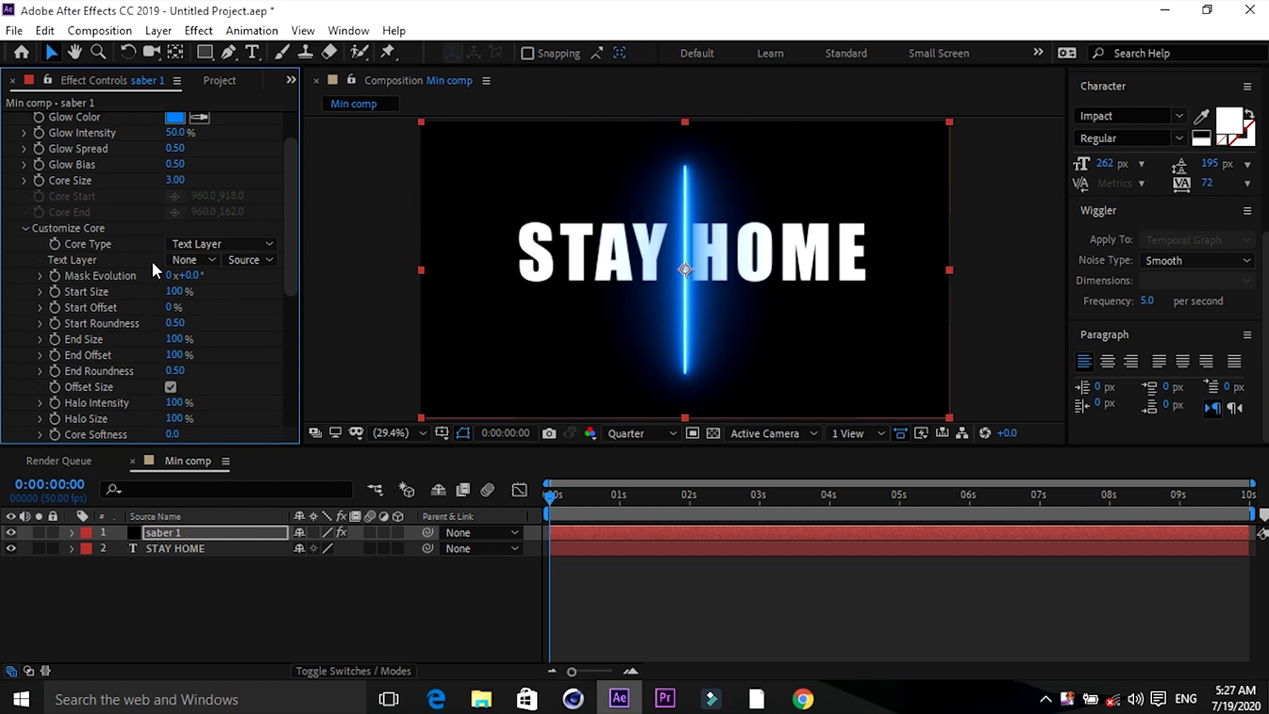
left_click(188, 259)
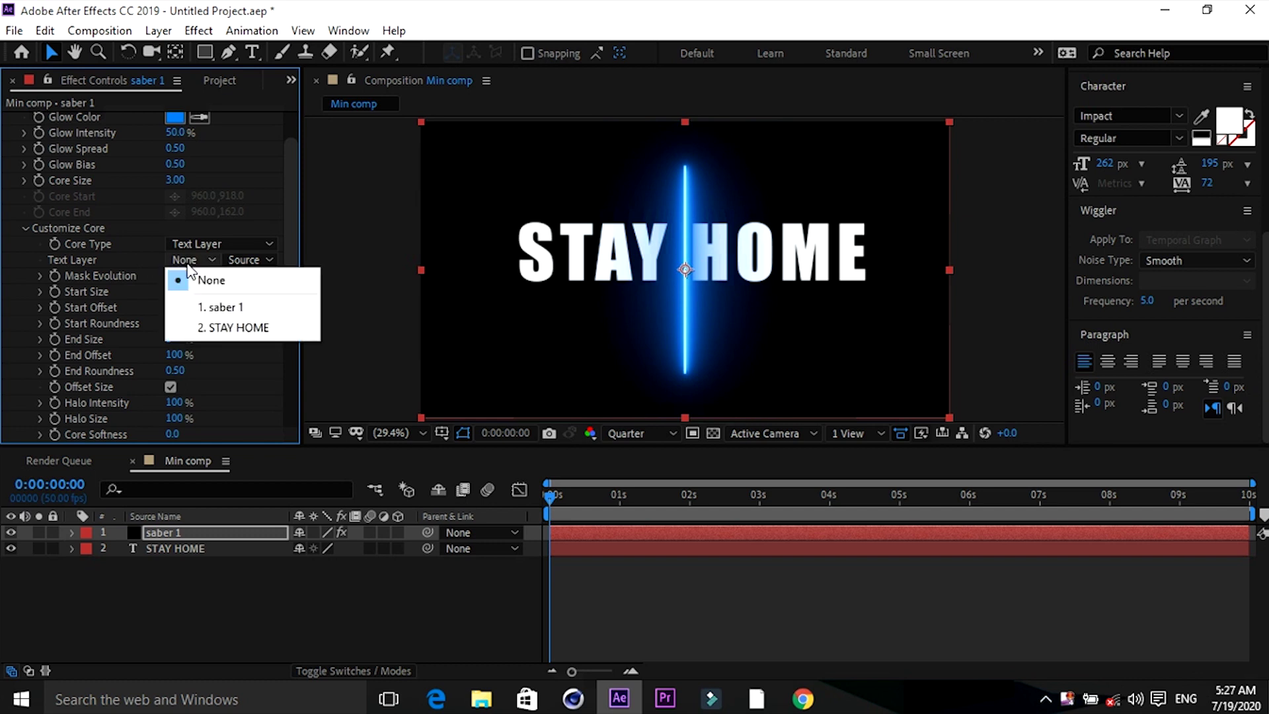
left_click(214, 328)
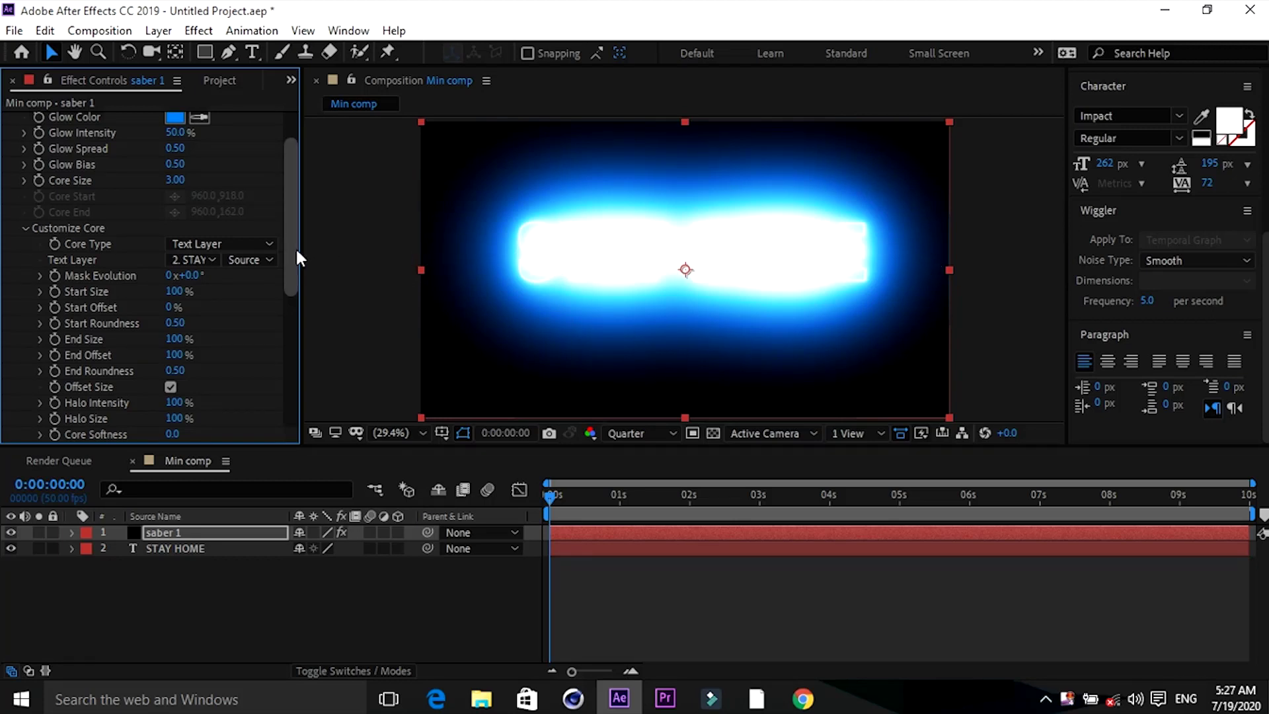
Set the Saber effect's glow intensity to 25%.
left_click_drag(292, 258, 292, 169)
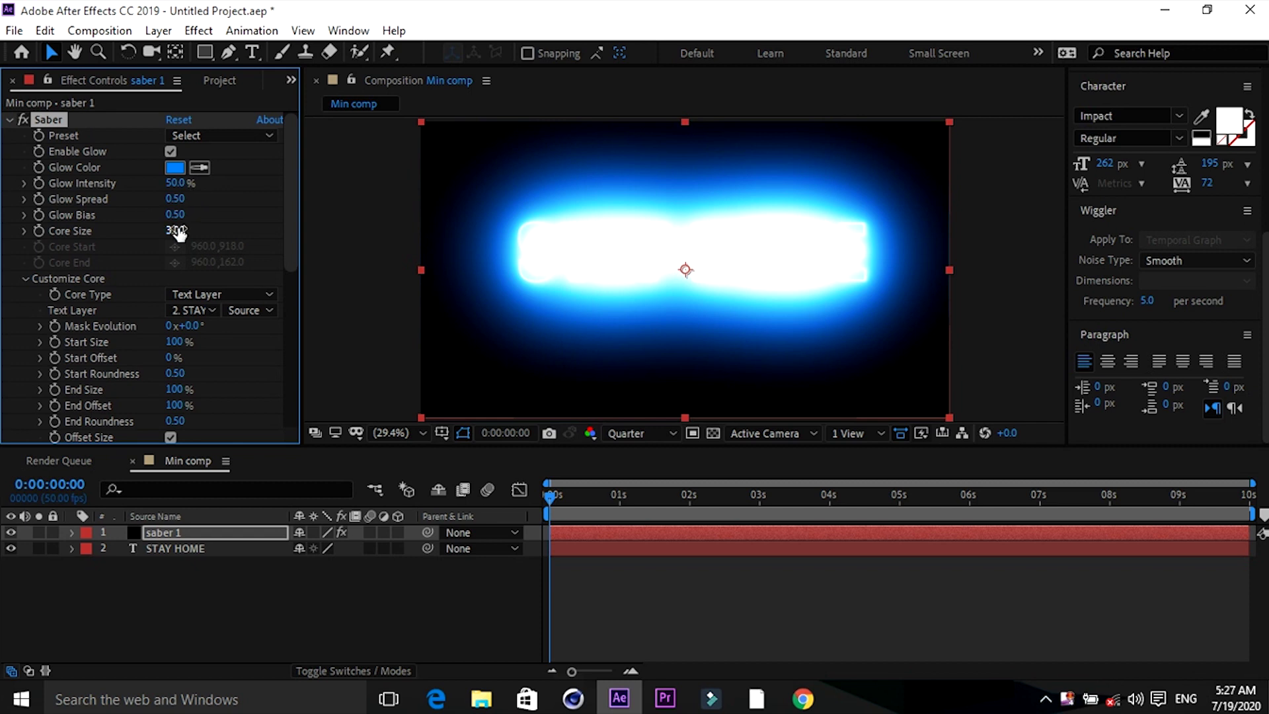
left_click(175, 185)
type("25")
key("Return")
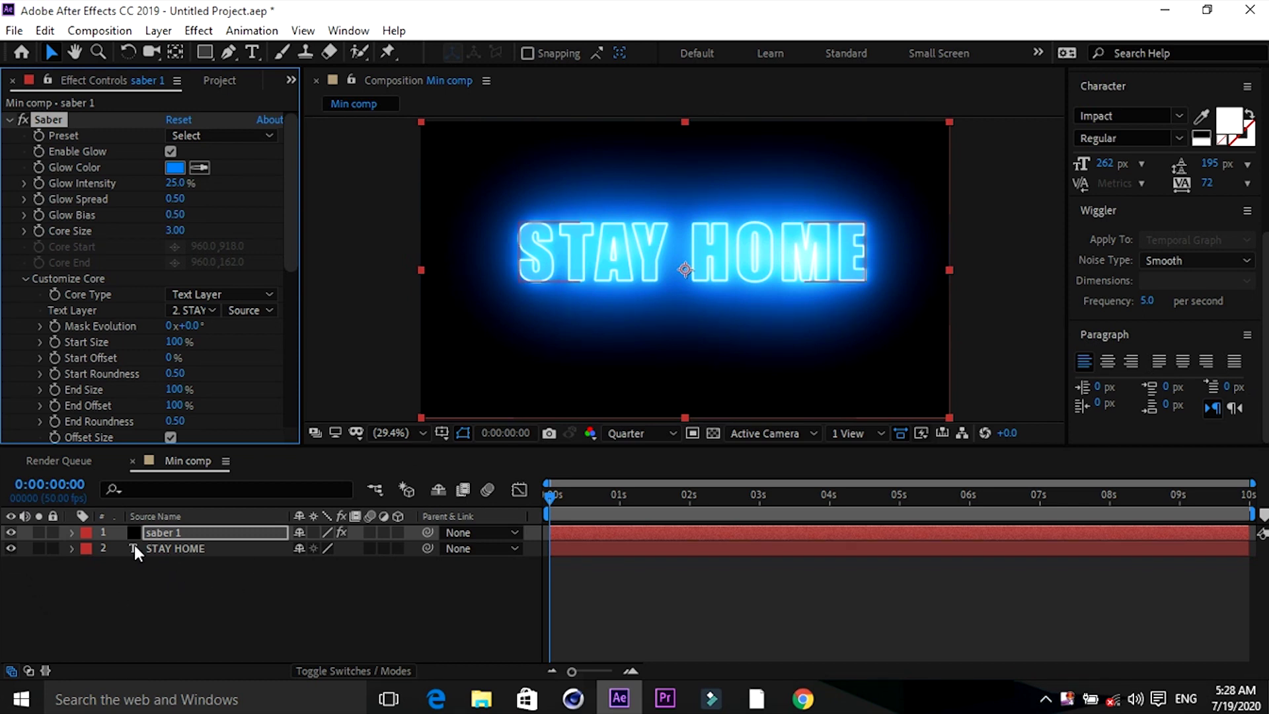
left_click(7, 553)
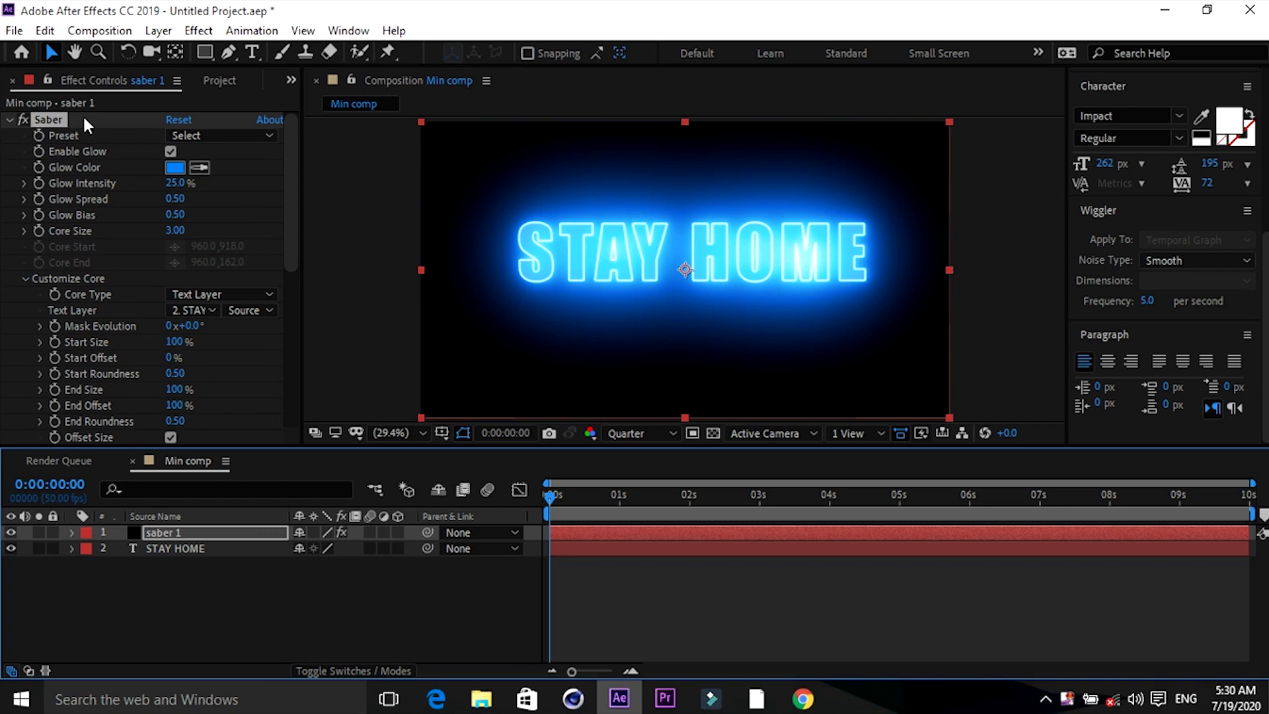
Try the Arc Reactor, Burning, Fusion and Electric presets on the Saber effect in turn.
left_click(195, 134)
left_click(266, 71)
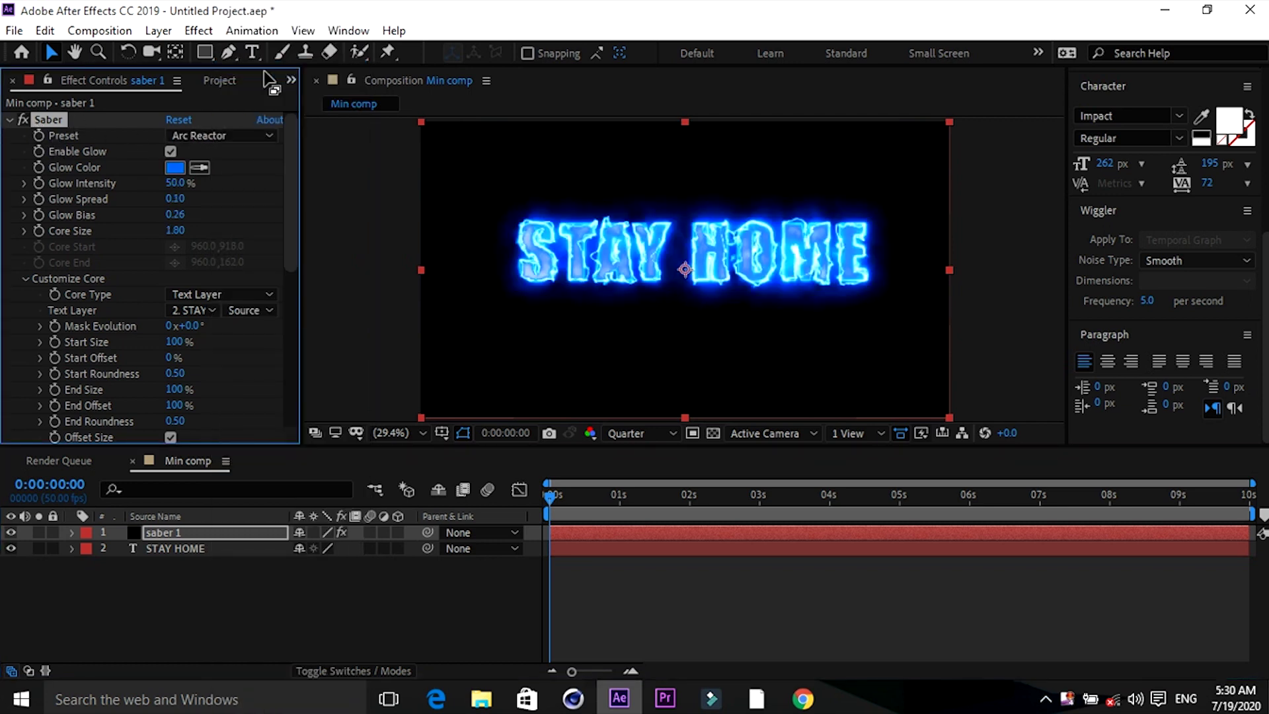
left_click(239, 139)
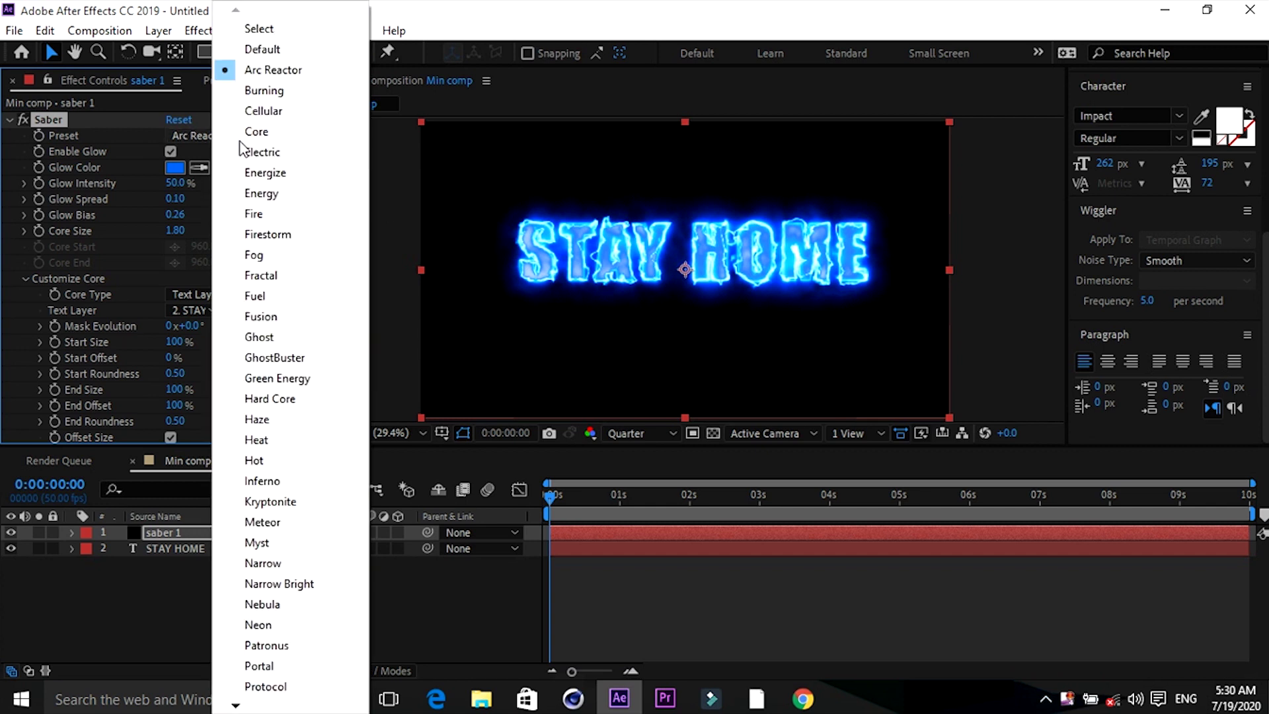
left_click(258, 93)
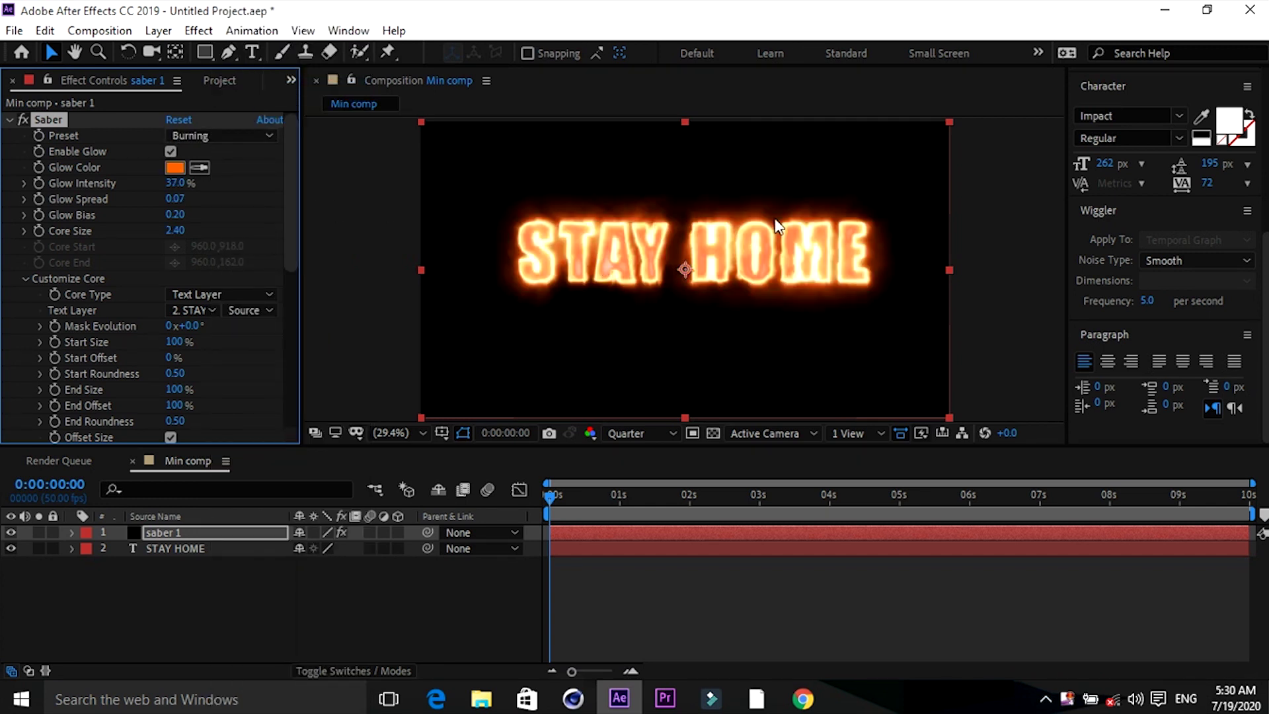
left_click(211, 135)
left_click(264, 318)
left_click(238, 135)
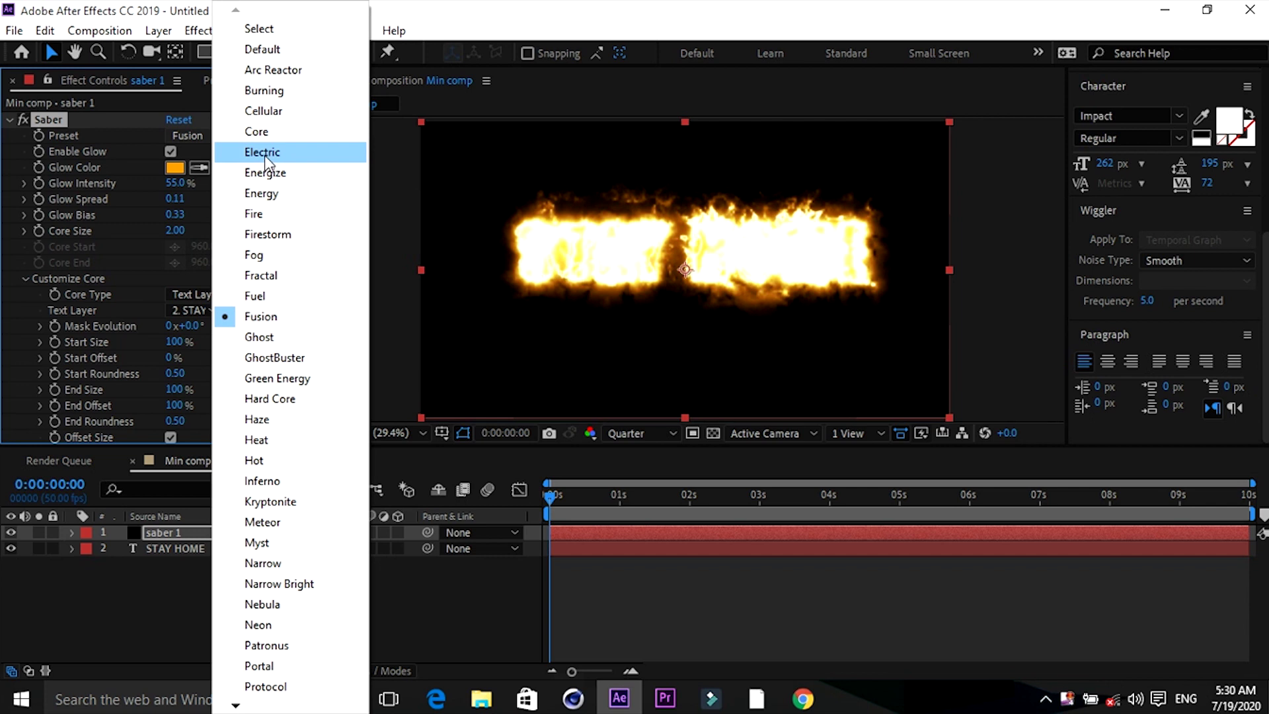
left_click(264, 153)
Try the Energy preset on the Saber effect, but settle on the Electric preset.
left_click(243, 130)
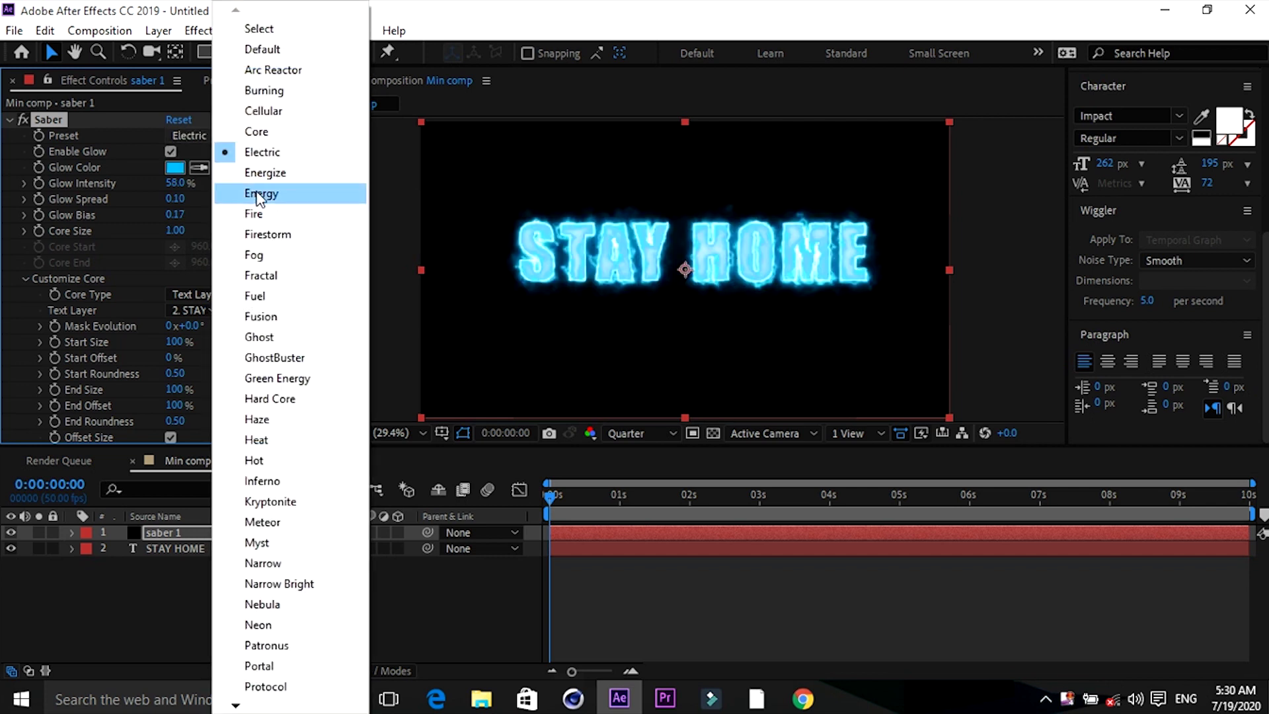
left_click(259, 192)
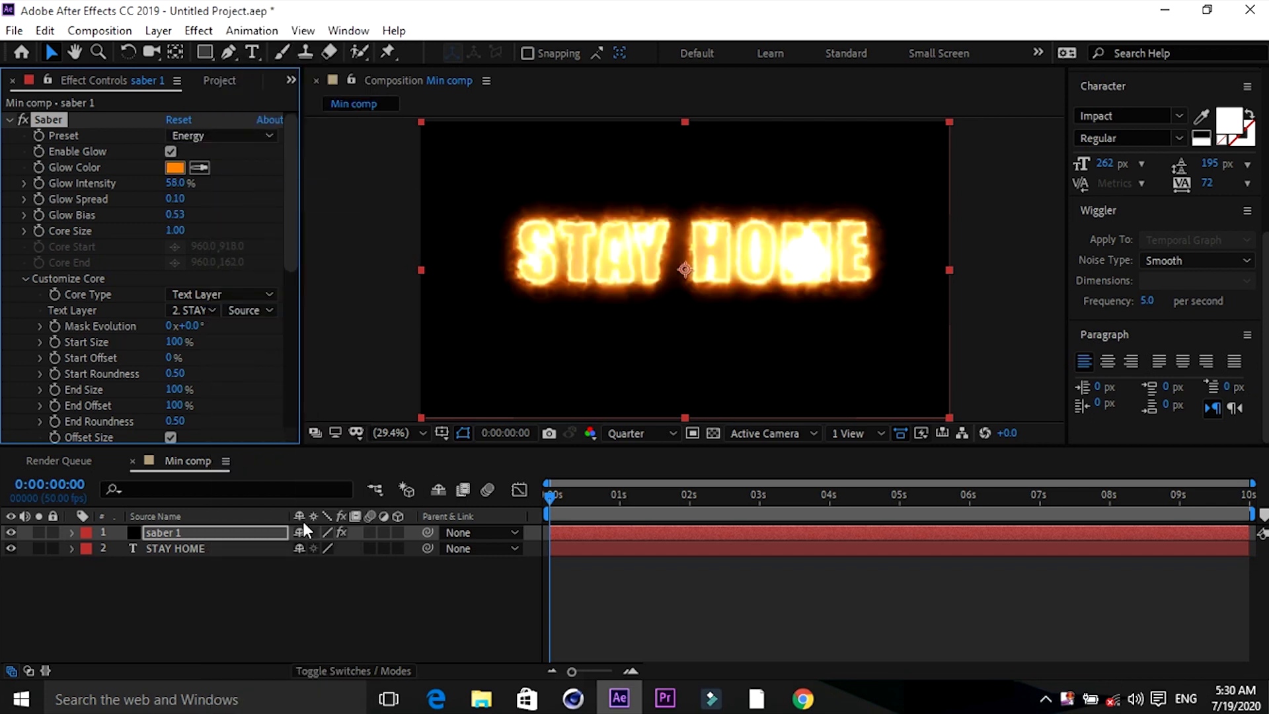
left_click(261, 136)
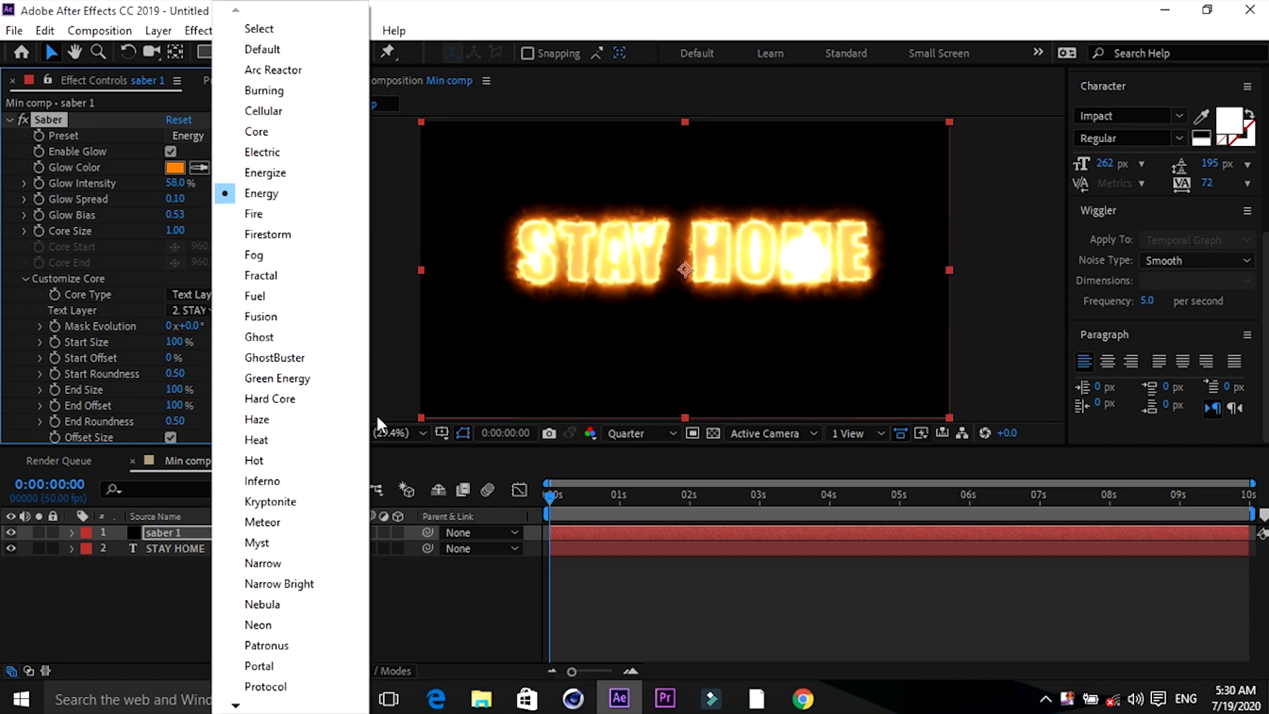
mouse_move(237, 704)
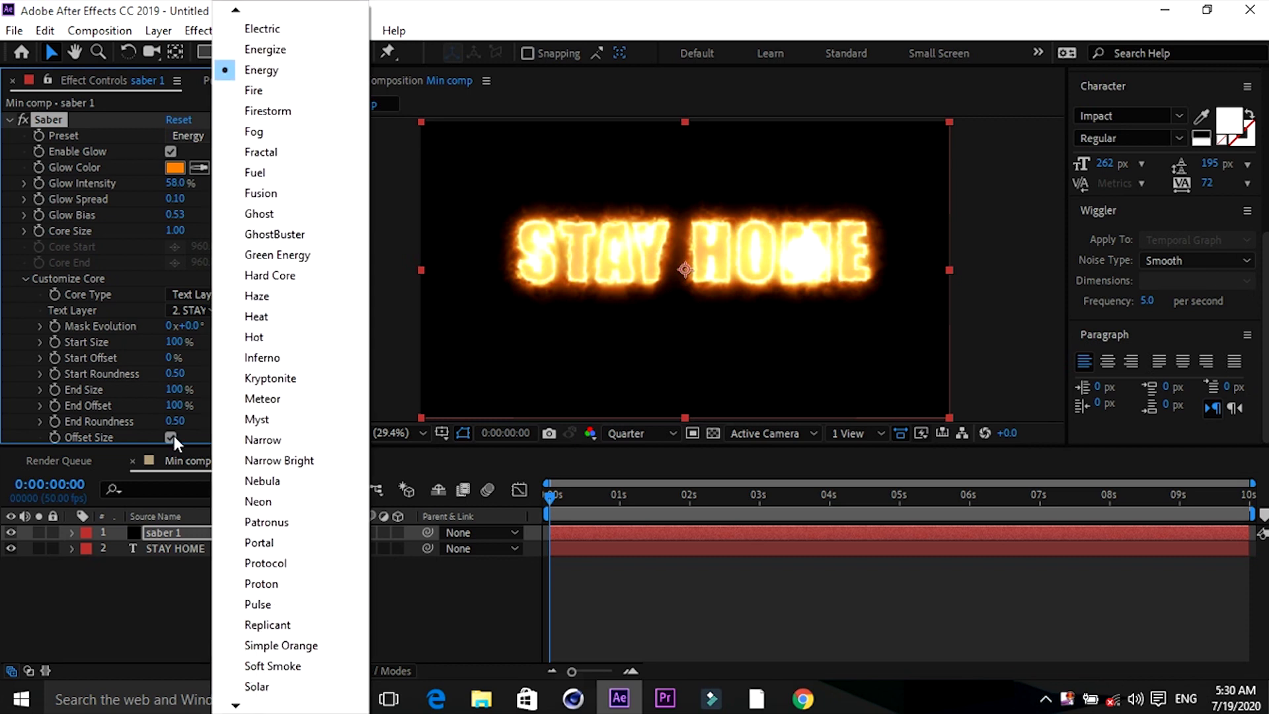
left_click(171, 585)
left_click(192, 135)
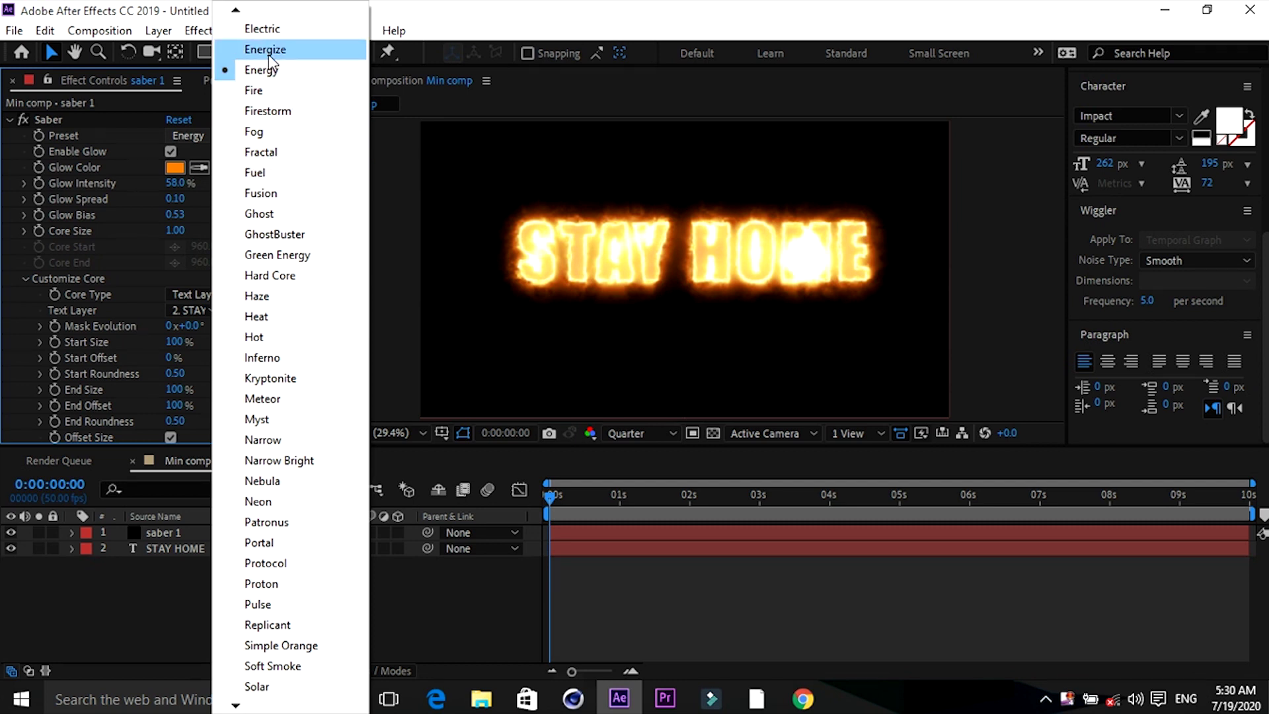
left_click(267, 30)
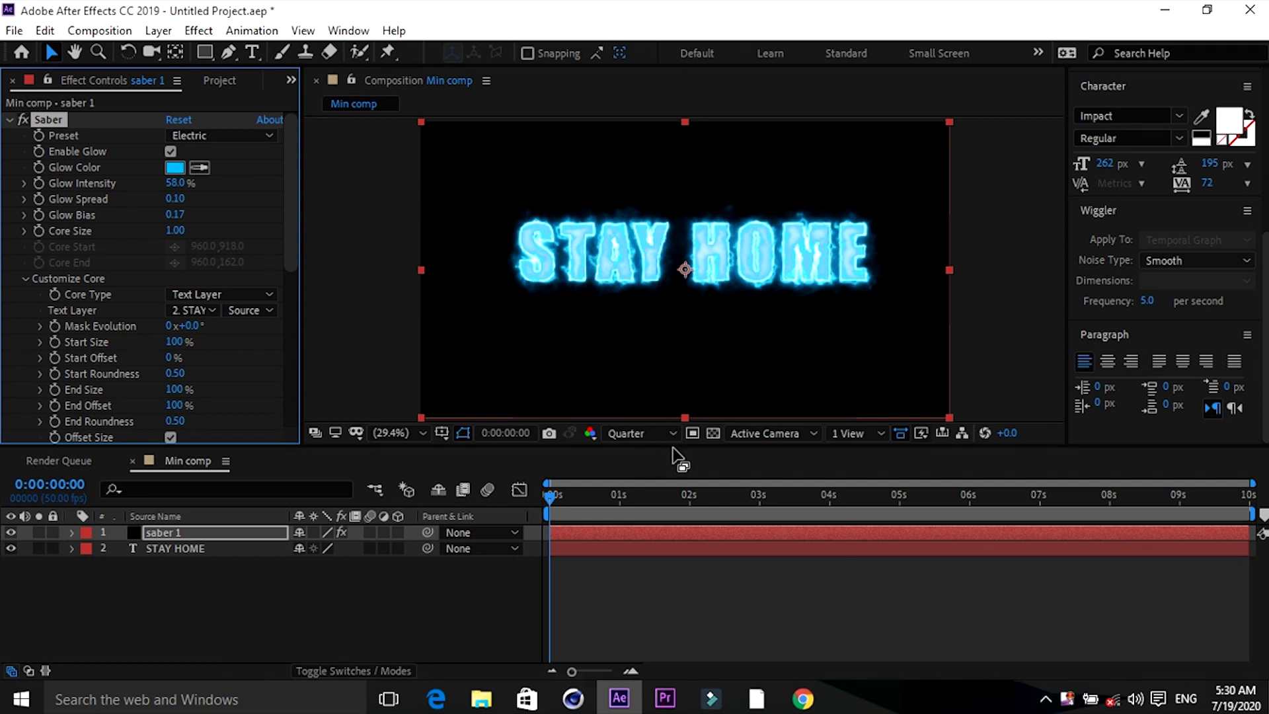
Preview the Electric glow animation from the start of the timeline and return to the first frame.
left_click(551, 498)
key("space")
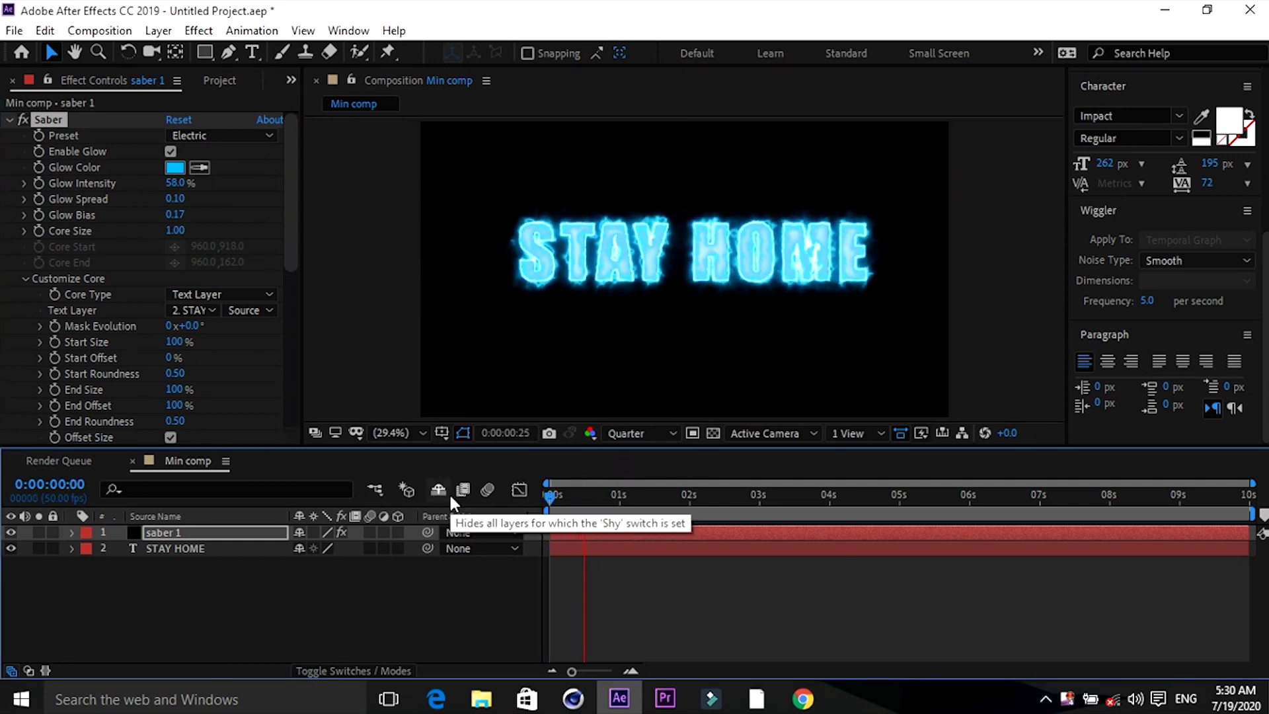
left_click(543, 493)
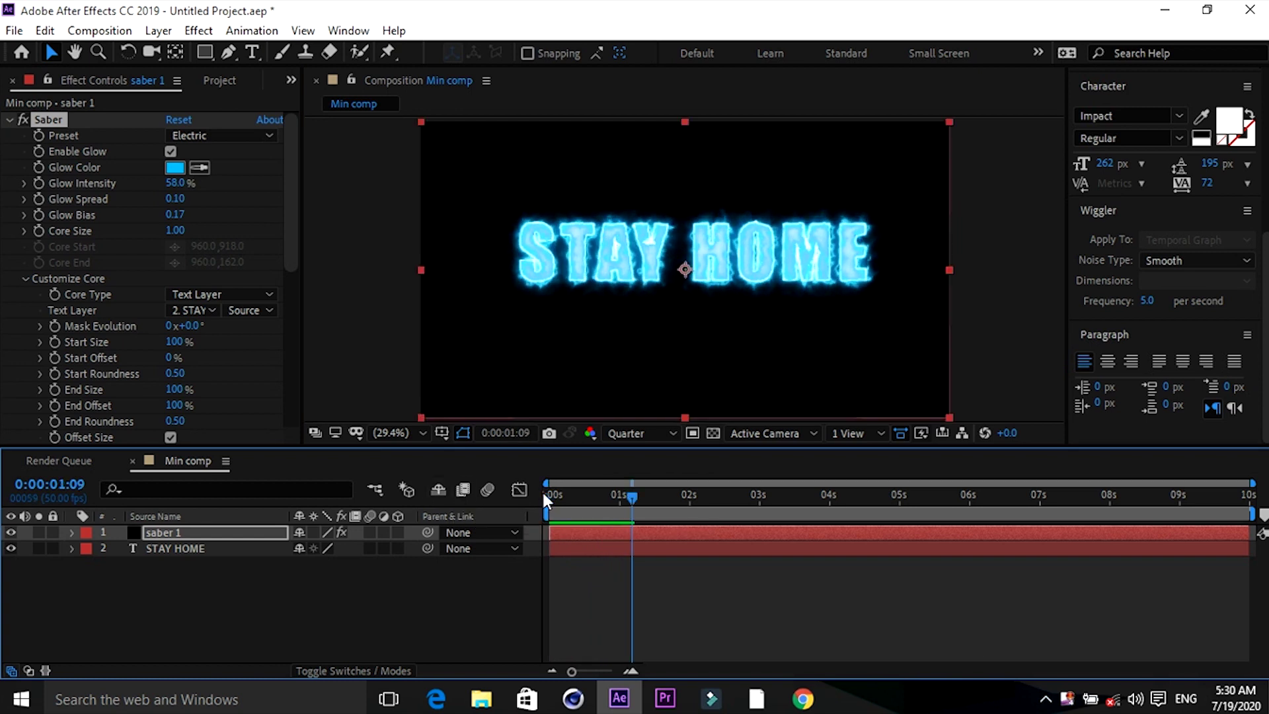
With the STAY HOME layer hidden, enable keyframing at 0:00:00:00 for the Saber core's Mask Evolution, Start and End properties.
left_click(54, 327)
left_click(55, 341, "shift")
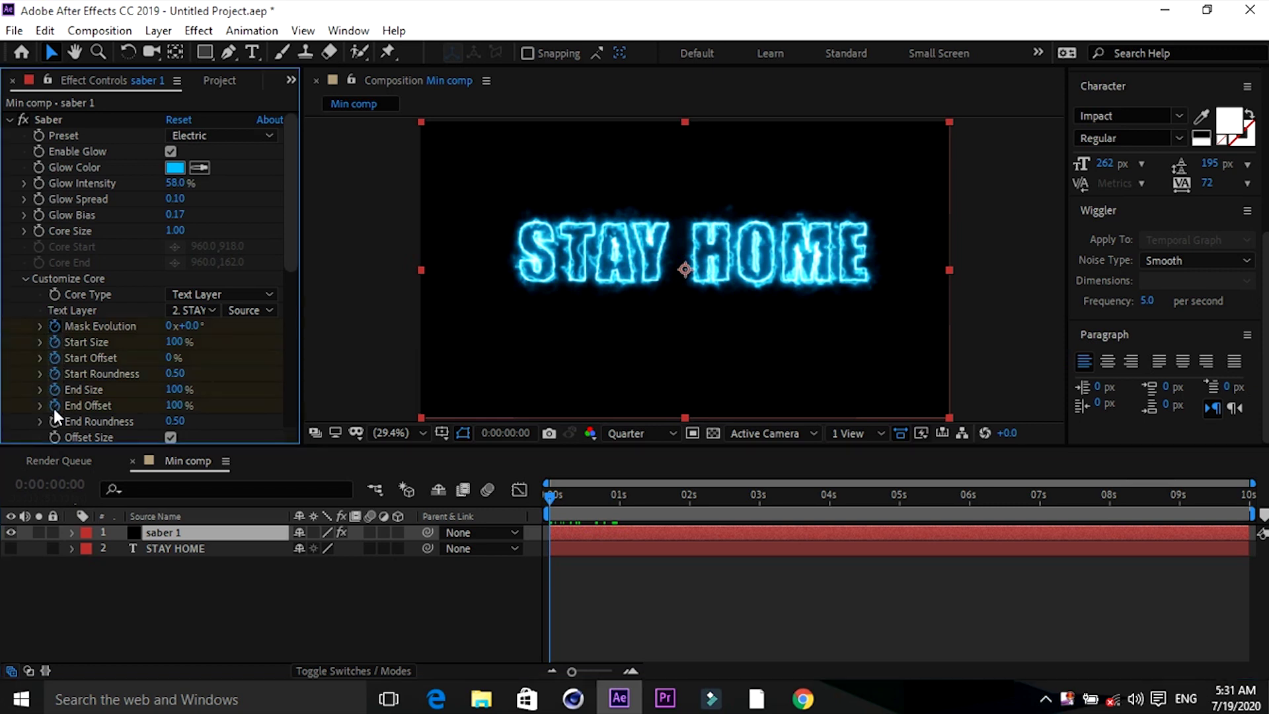
scroll(53, 438, "down", 1)
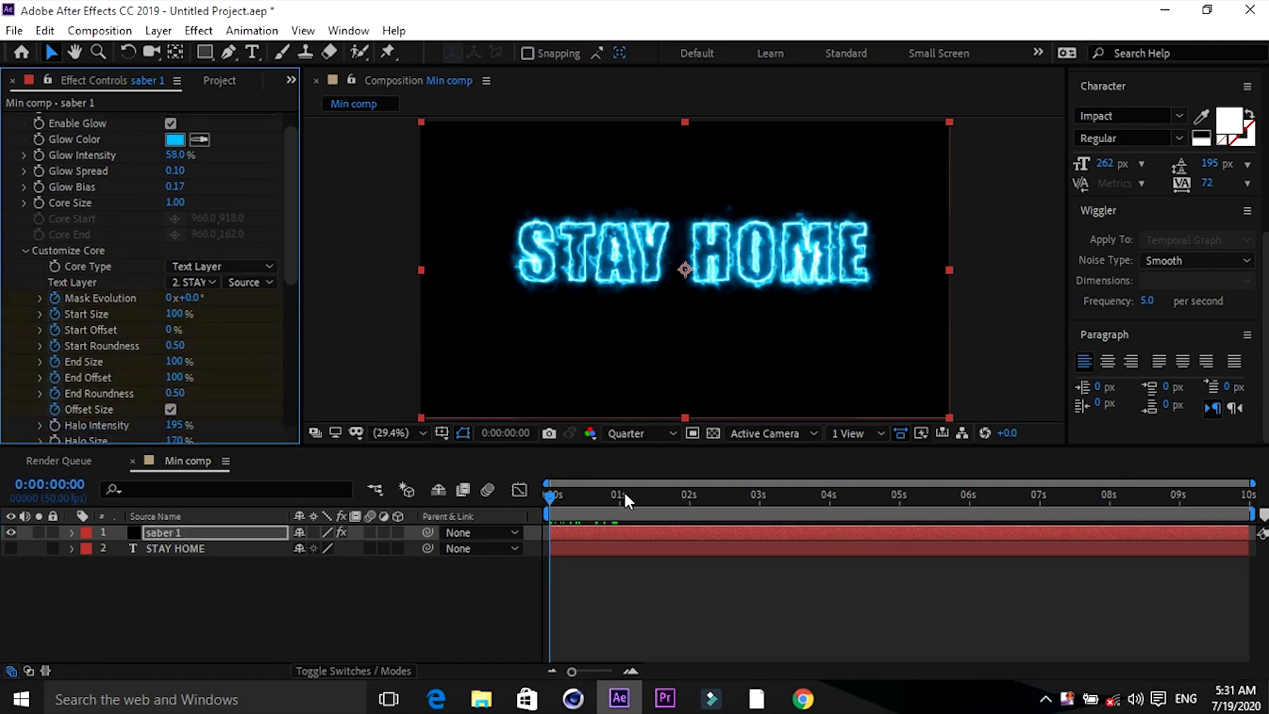
Keyframe the Saber core's Start Offset from 100% at 0:00:00:00 to 0% at 0:00:09:49.
left_click(546, 503)
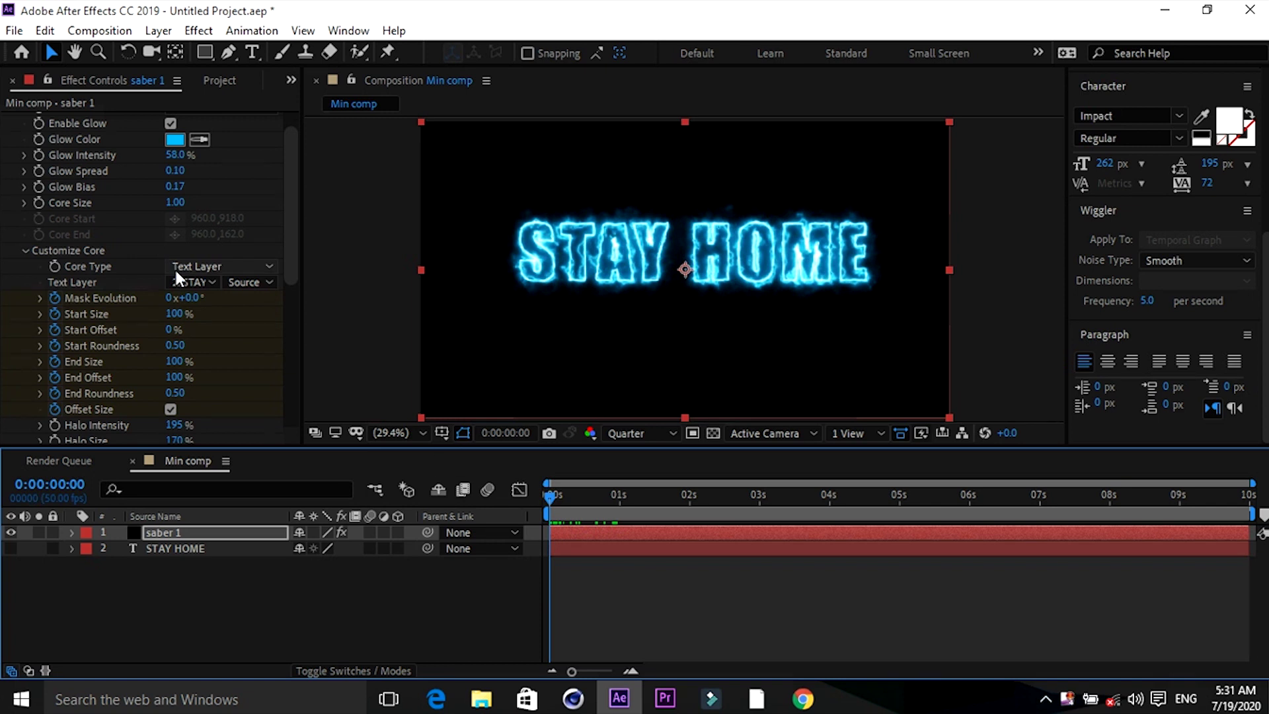
left_click(169, 331)
type("100")
key("Return")
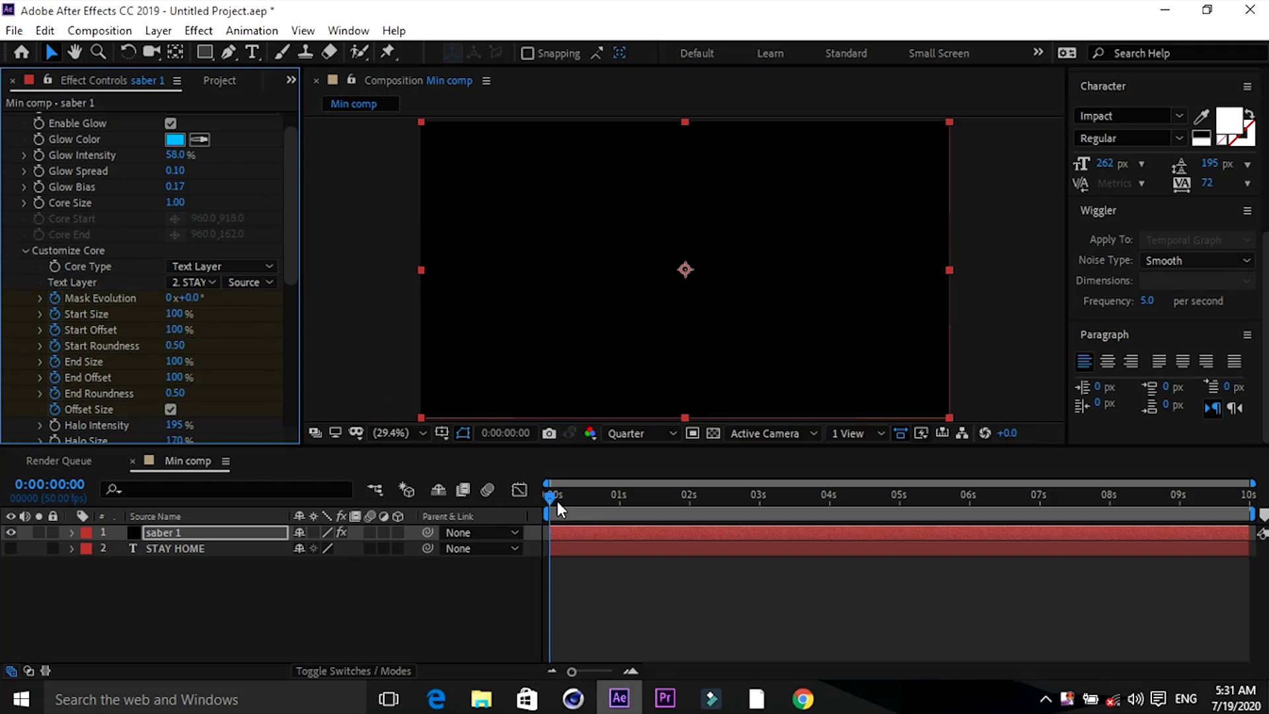
left_click_drag(553, 497, 1258, 523)
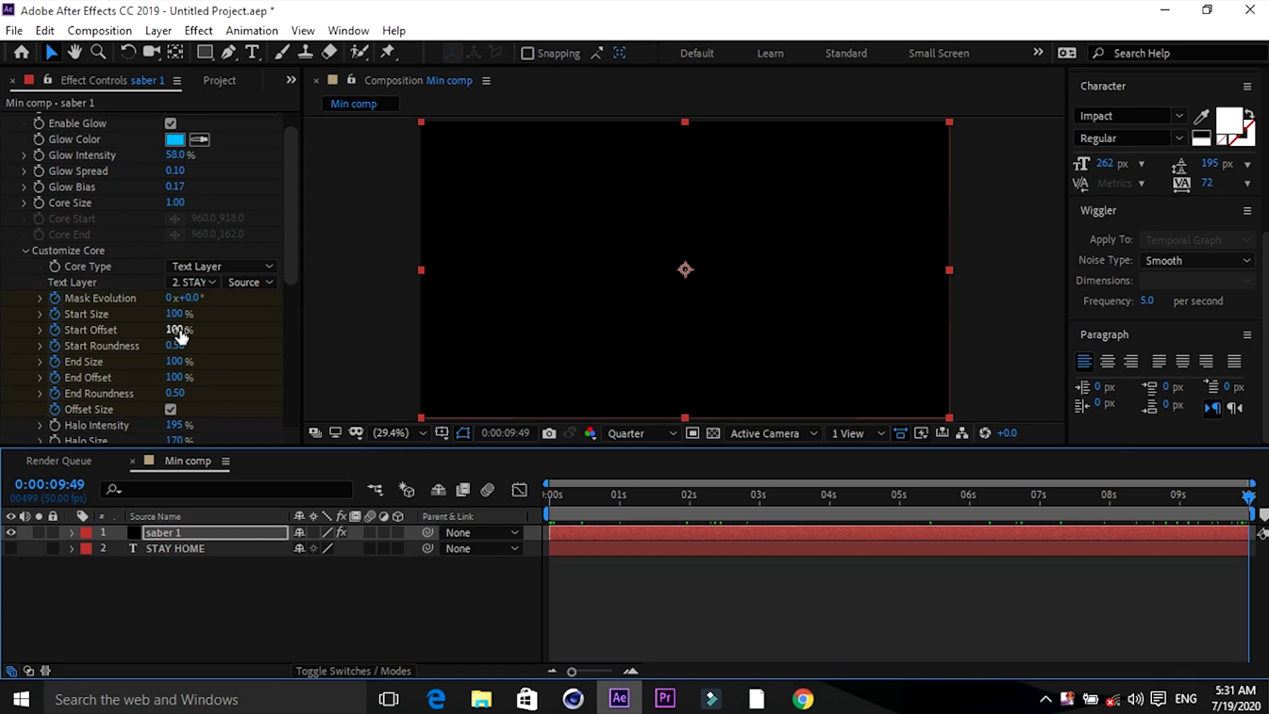
left_click_drag(180, 334, 32, 350)
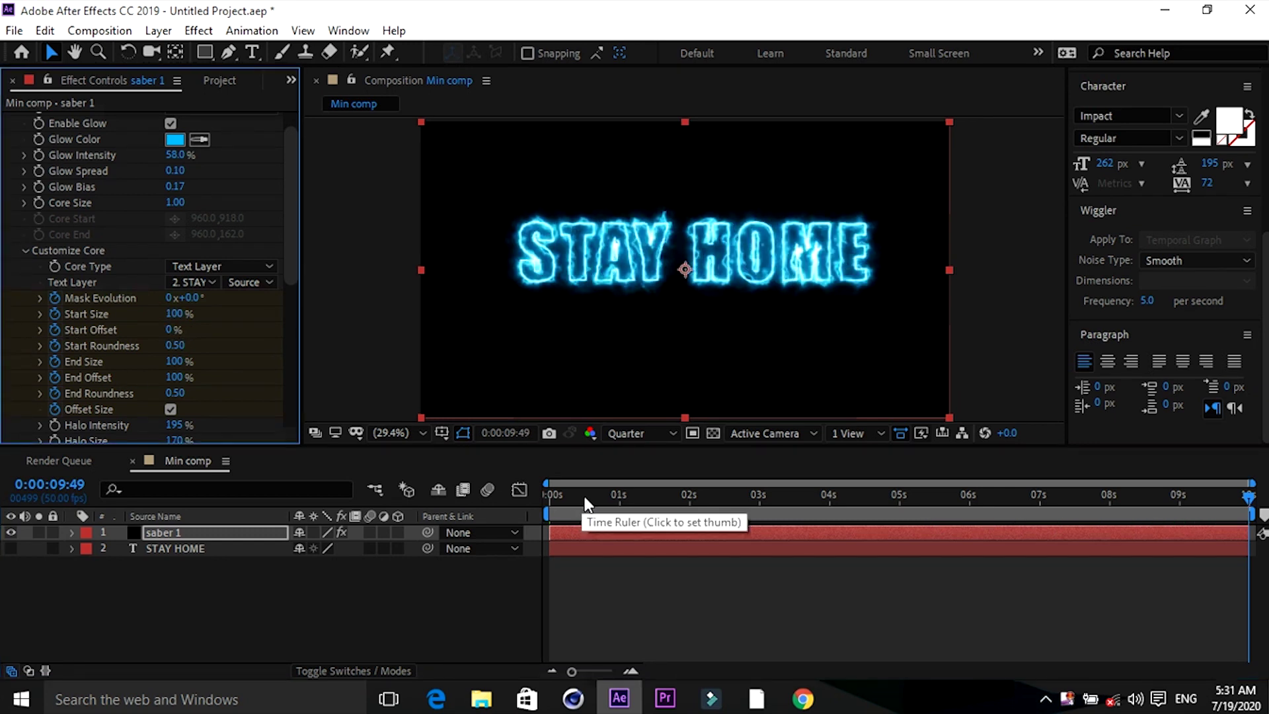
Play back the animated saber outline from the start of the timeline.
left_click(546, 495)
key("space")
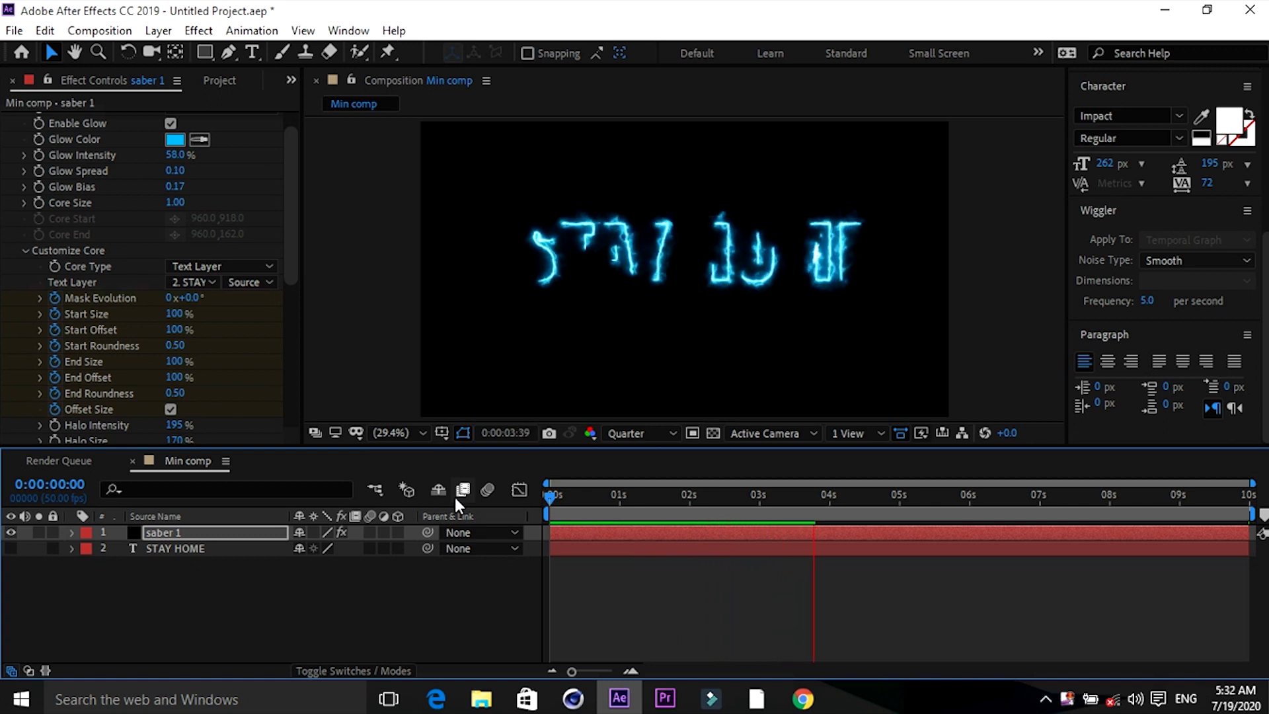
key("space")
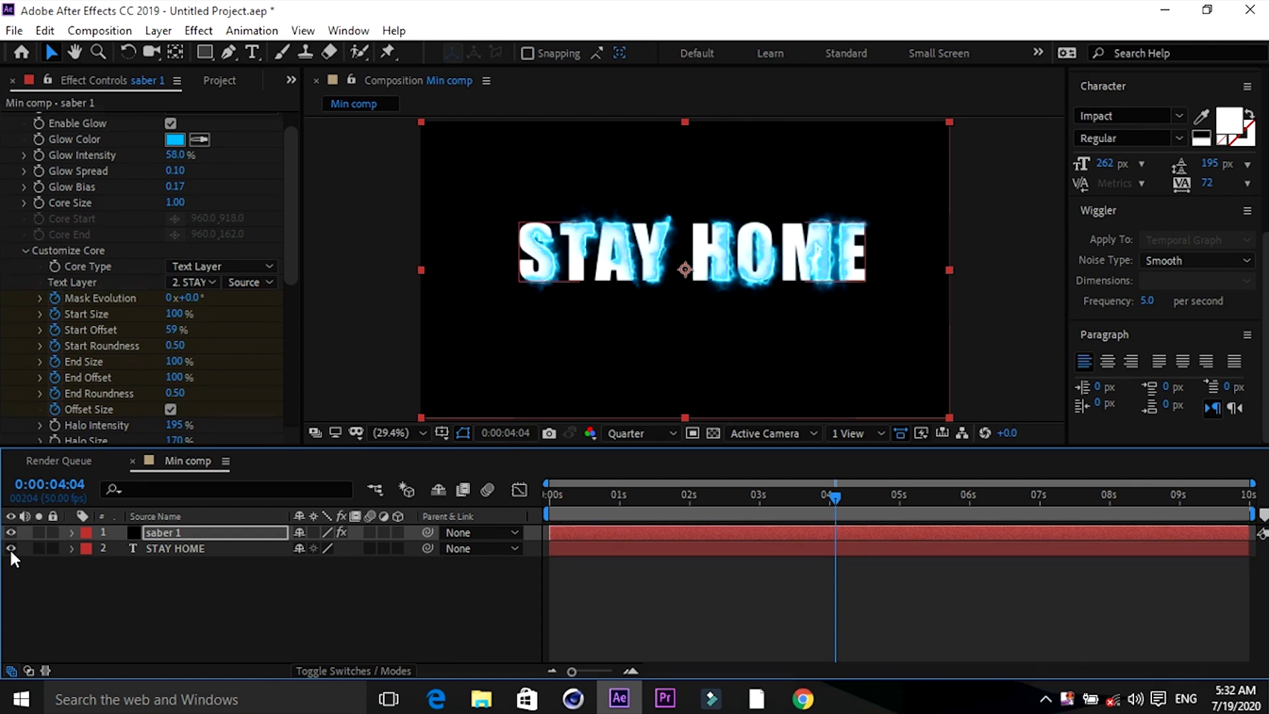
Make the STAY HOME layer visible again and preview the saber outline over the white text.
key("space")
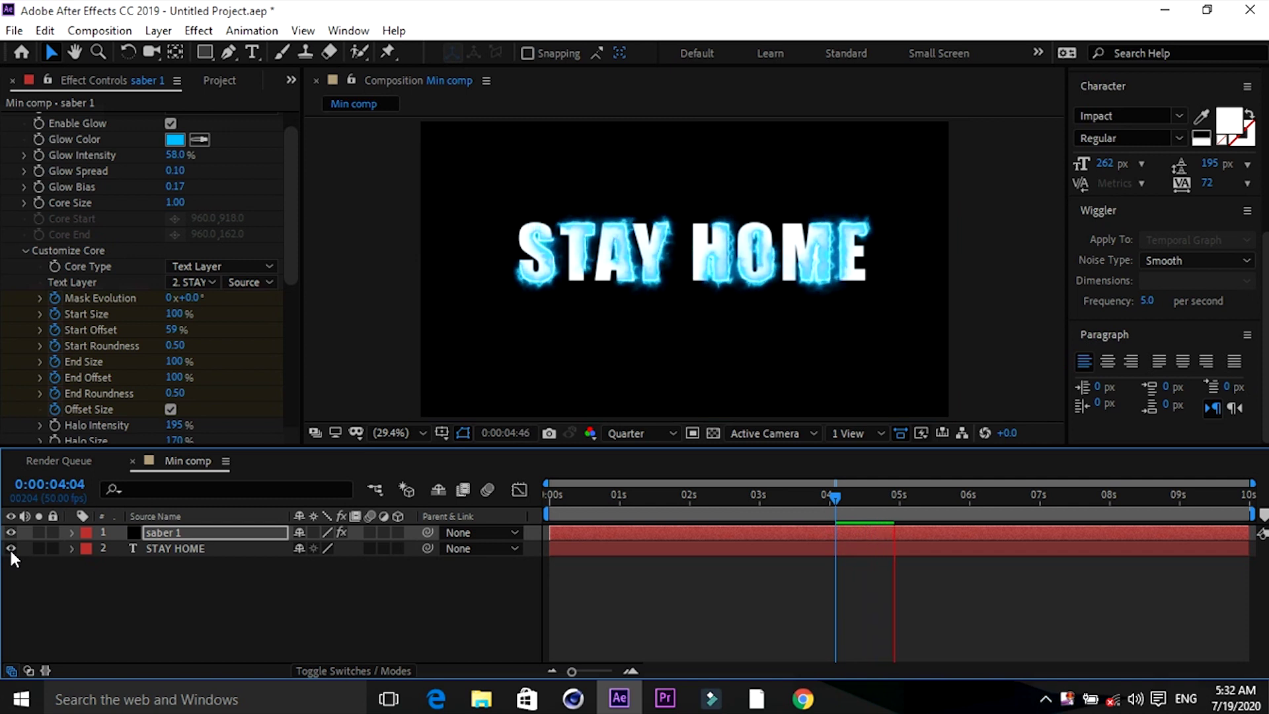
key("space")
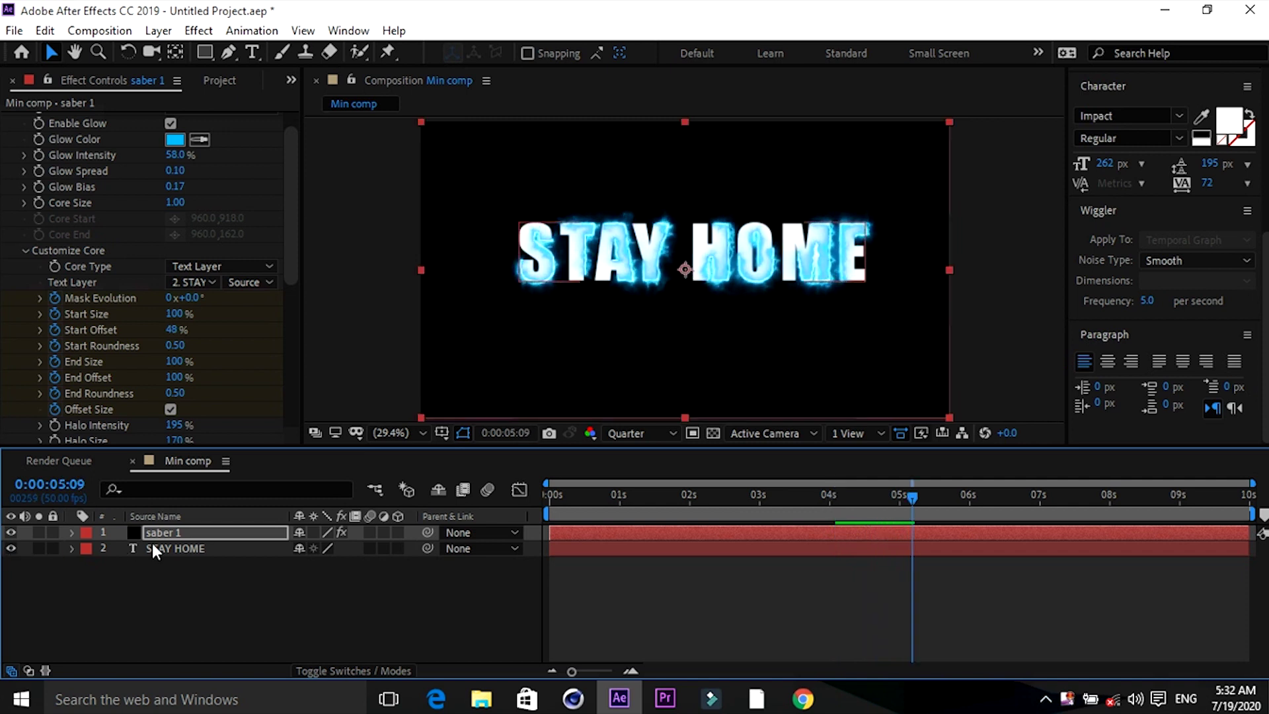
left_click(561, 493)
key("space")
left_click_drag(605, 501, 586, 501)
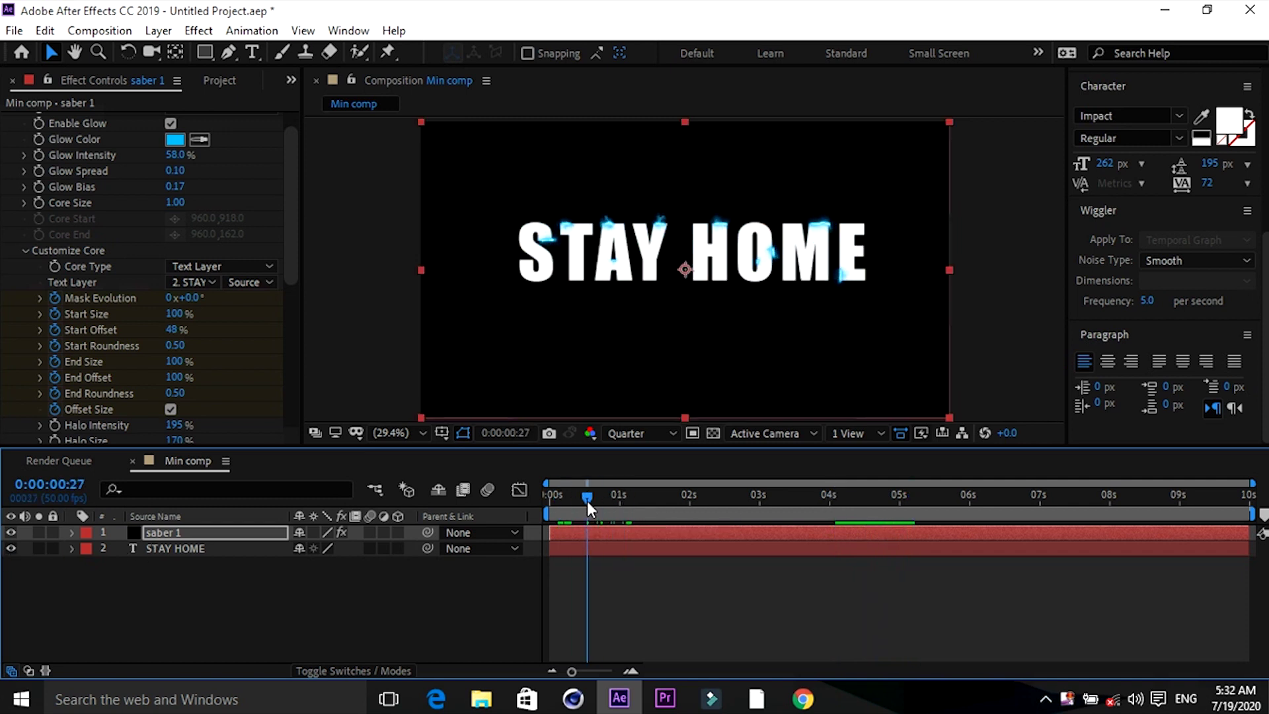
Duplicate the saber 1 layer, give the upper copy the Energy preset, and compare both copies' Saber settings.
key("Return")
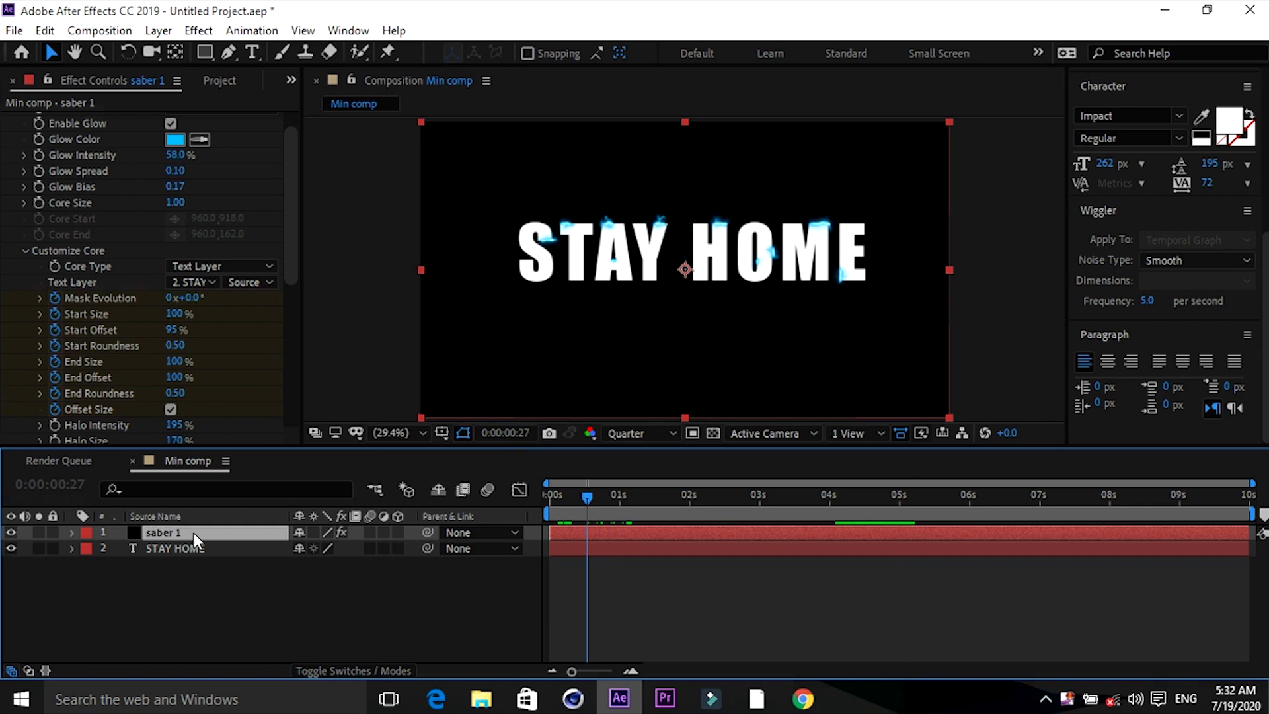
key("ctrl+d")
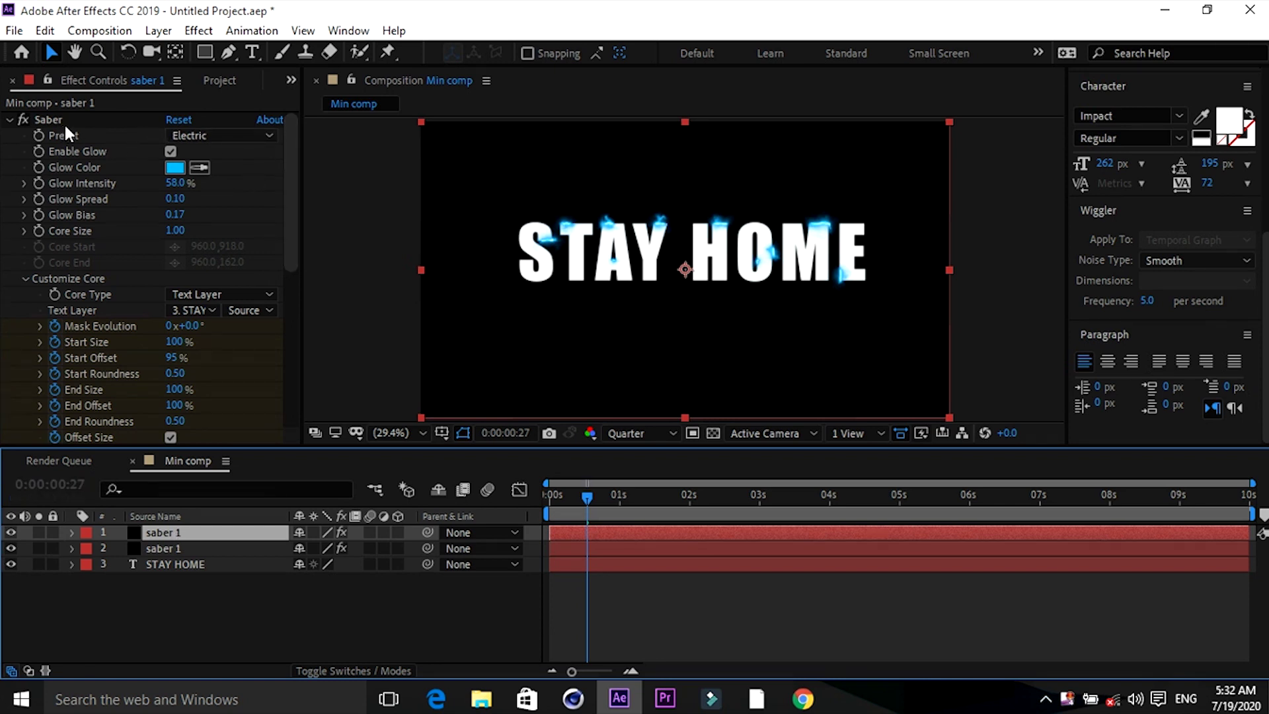
left_click(246, 135)
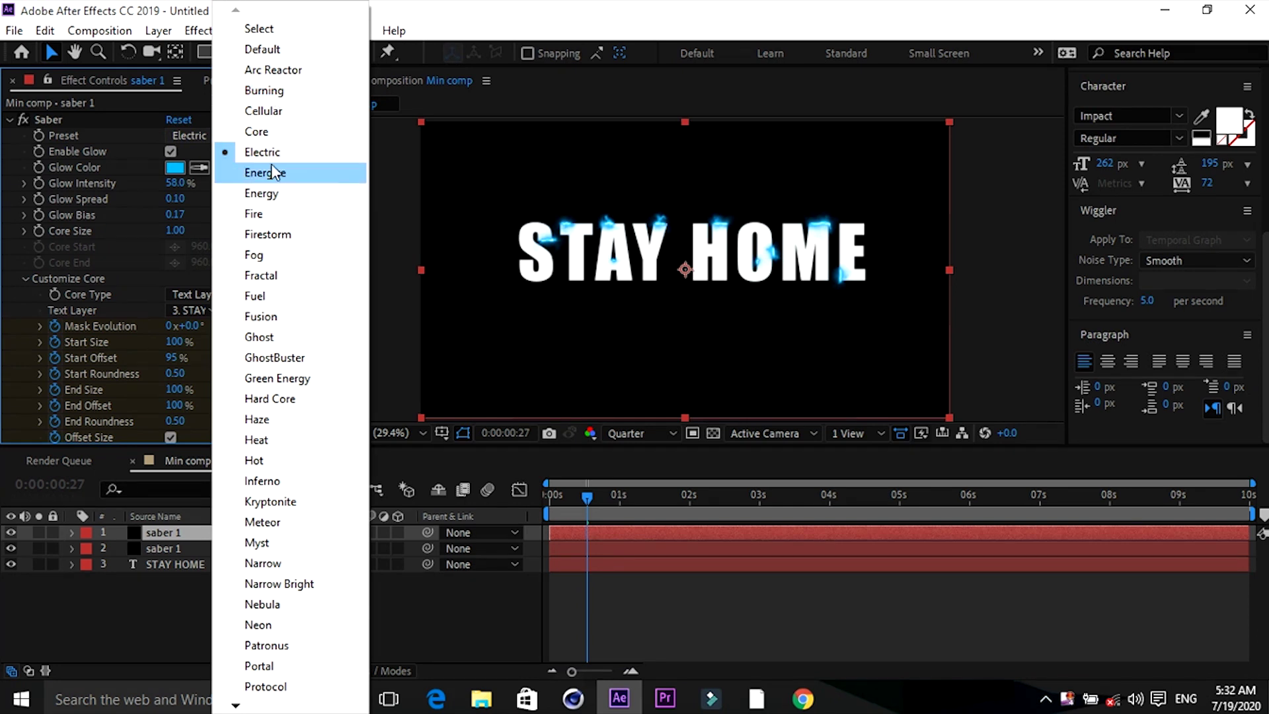
left_click(271, 194)
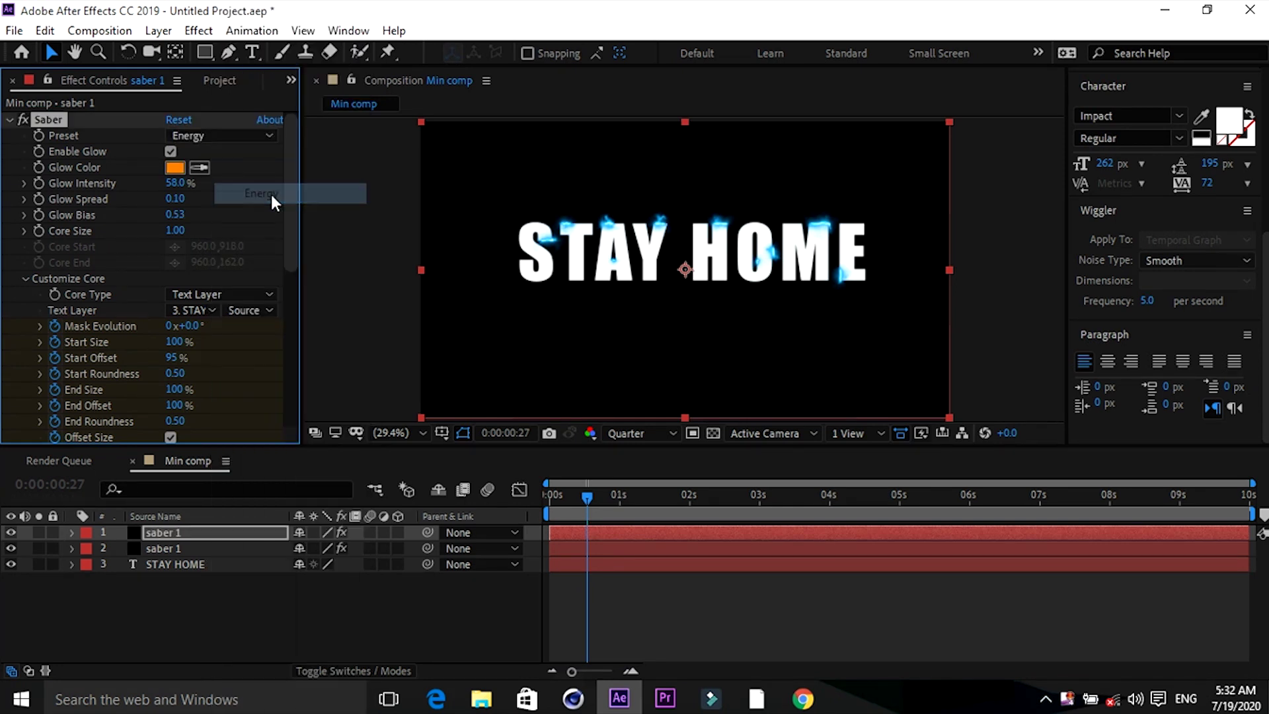
left_click(165, 548)
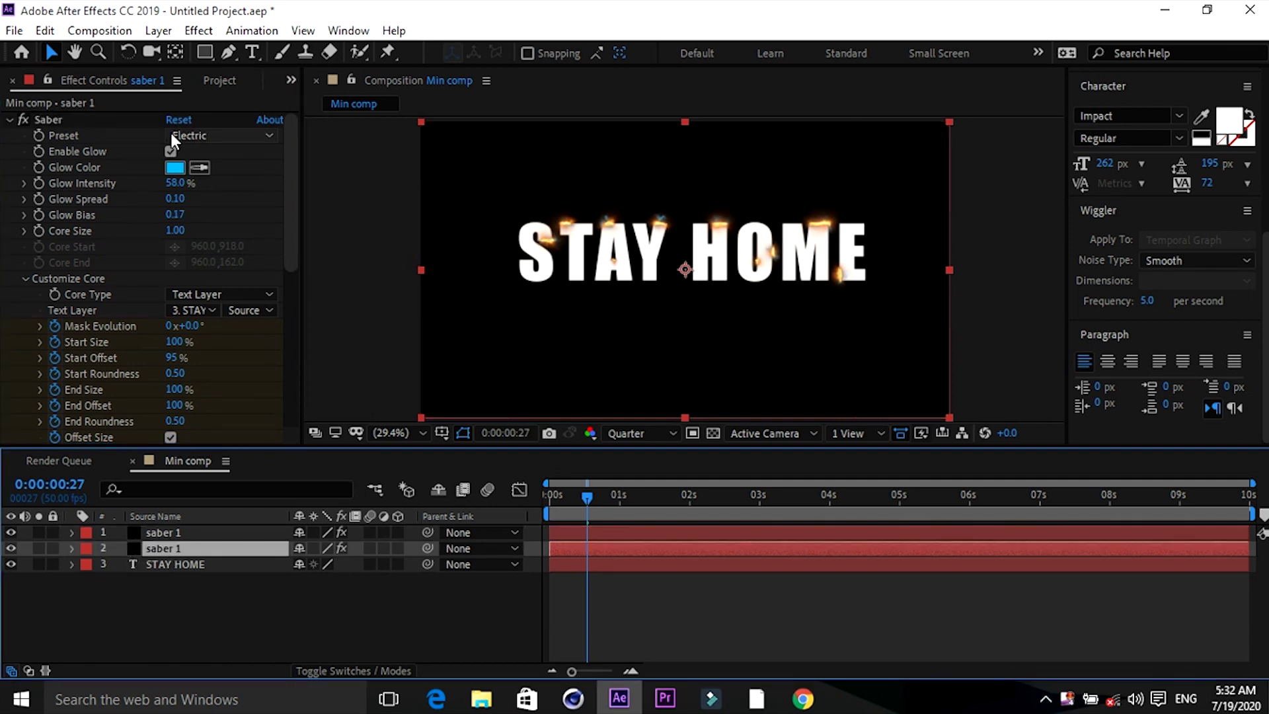
left_click(168, 535)
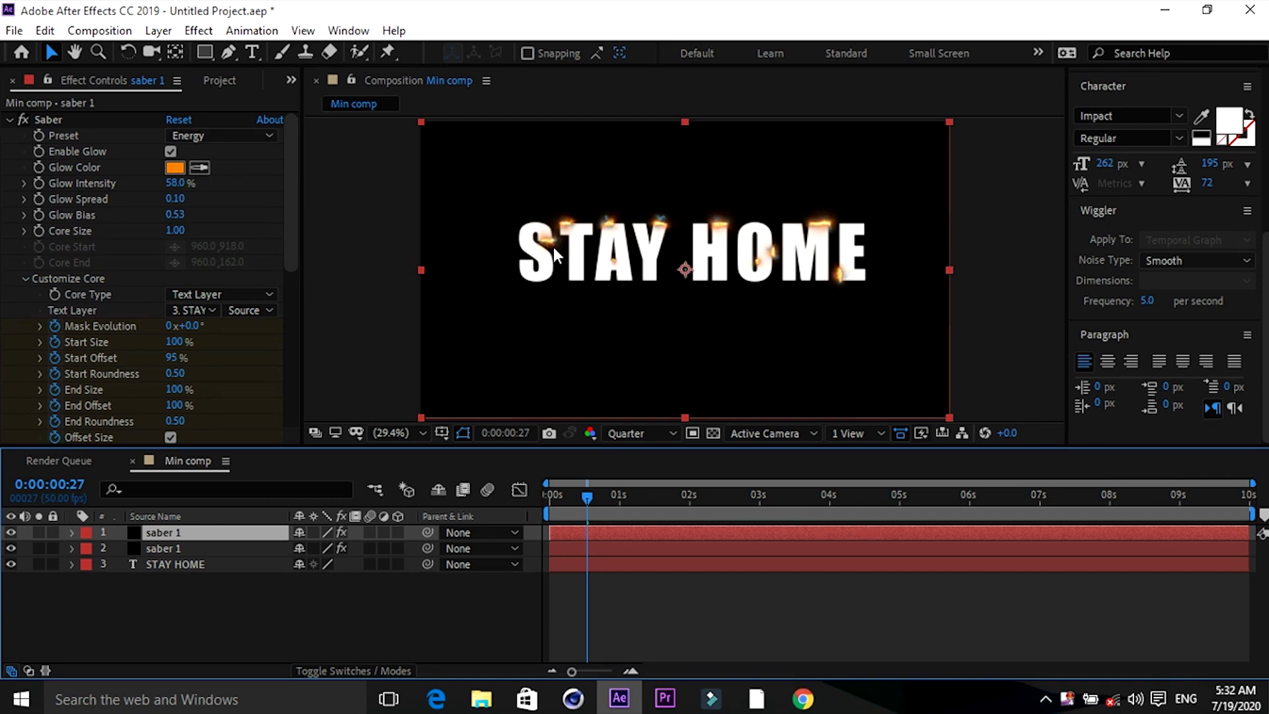
Set the upper saber layer's Mask Evolution to 0x+177° at 0:00:00:28 so its strokes are offset from the blue ones.
left_click_drag(561, 494, 581, 498)
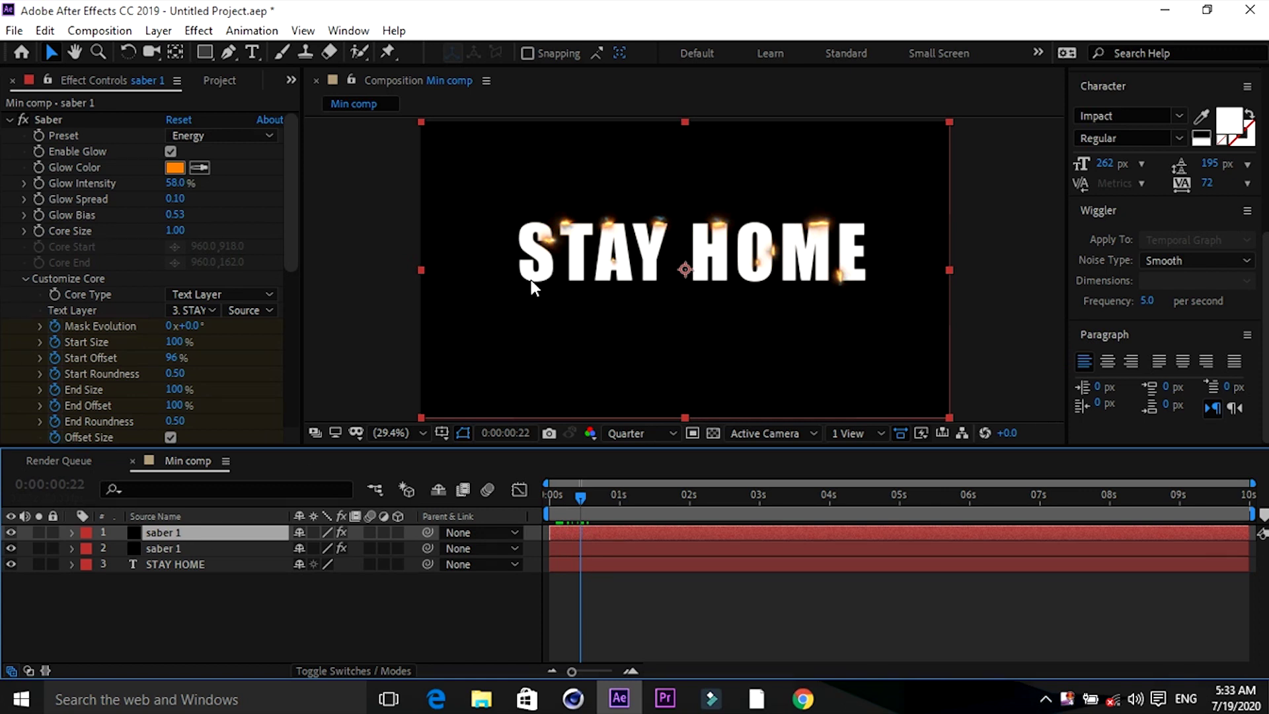
left_click(575, 494)
mouse_move(577, 495)
left_mouse_down()
mouse_move(565, 494)
mouse_move(589, 494)
left_mouse_up()
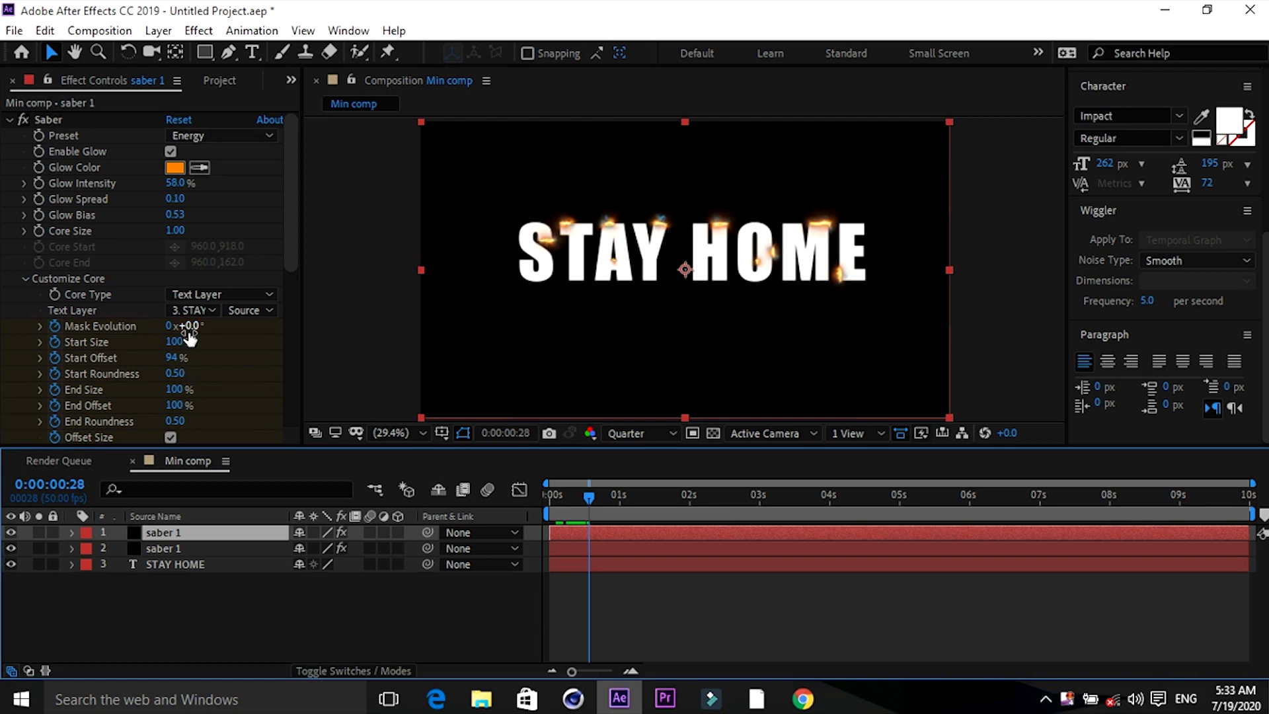
left_click_drag(192, 337, 406, 368)
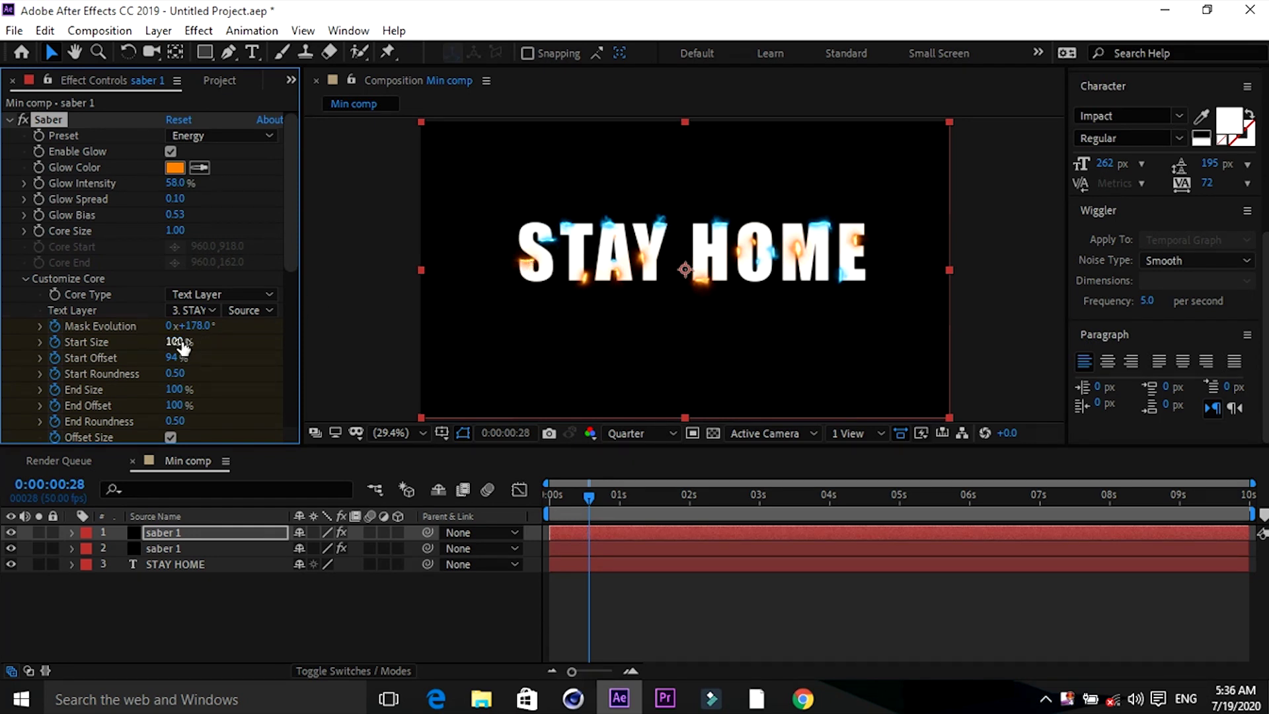
left_click_drag(201, 329, 203, 330)
Delete the upper saber layer's first Mask Evolution keyframe and move its 177° keyframe to 0:00:00:00.
left_click(71, 532)
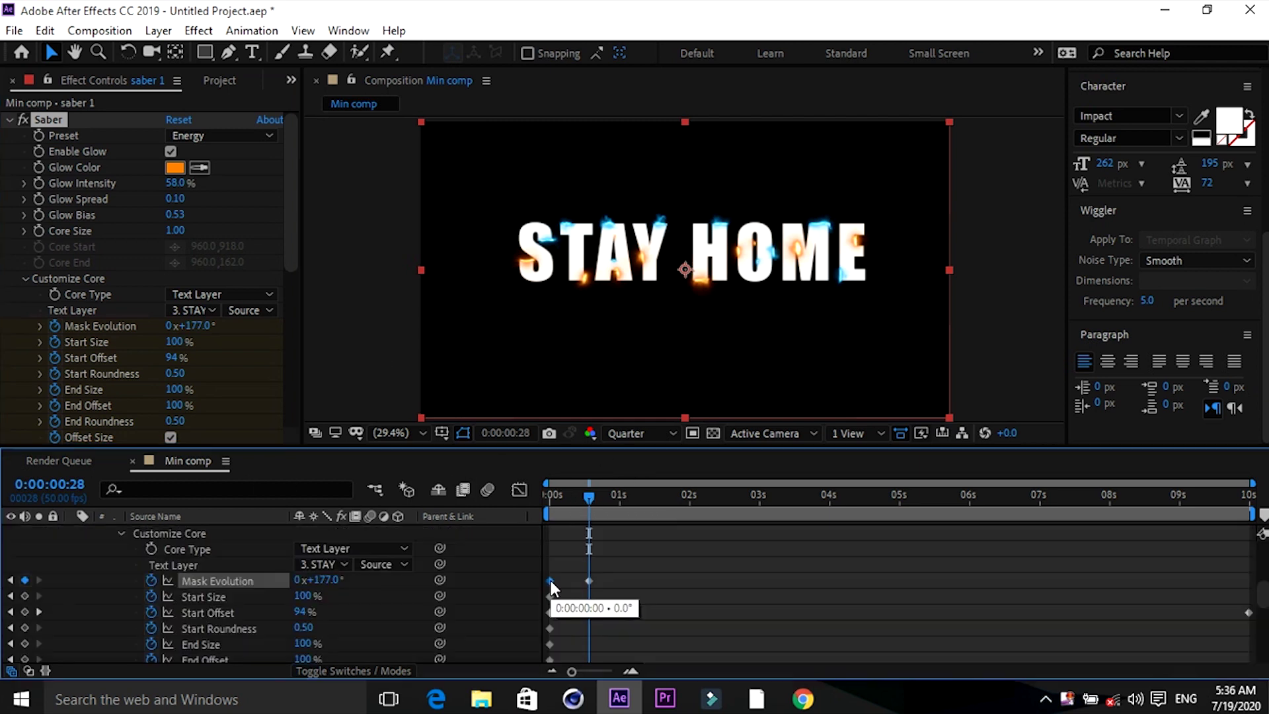
left_click(550, 580)
key("Delete")
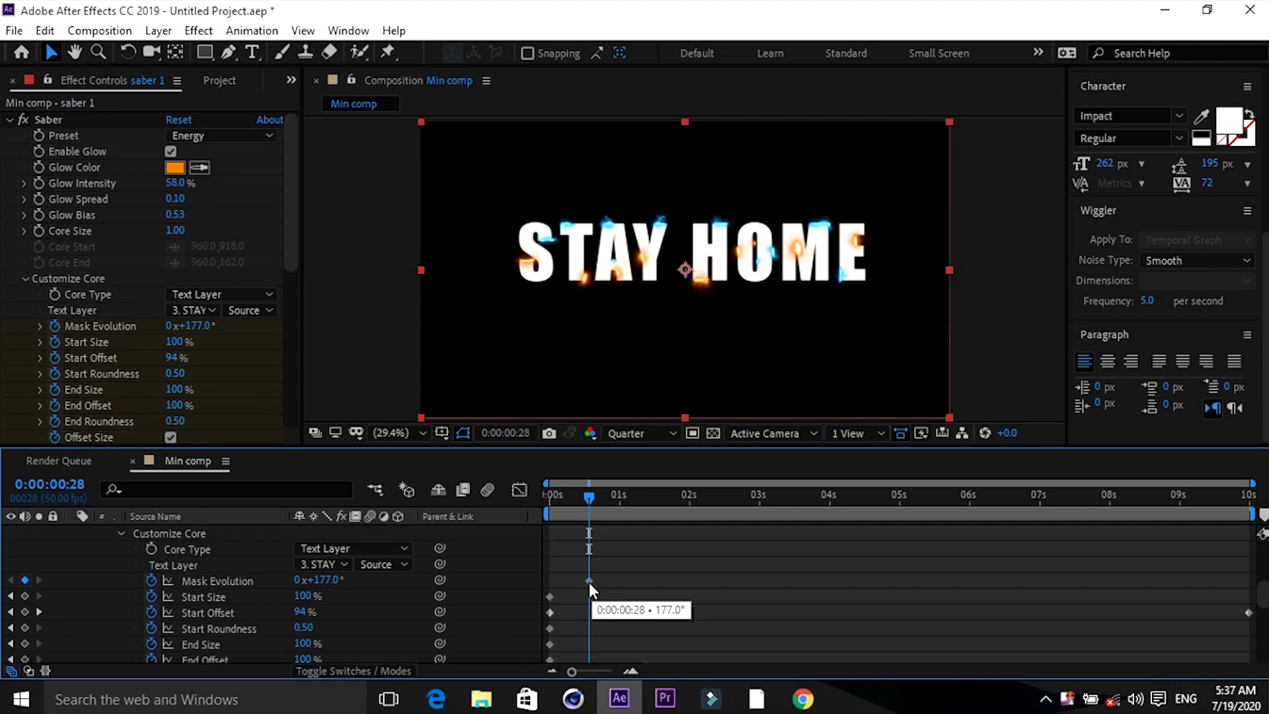
left_click_drag(588, 581, 549, 583)
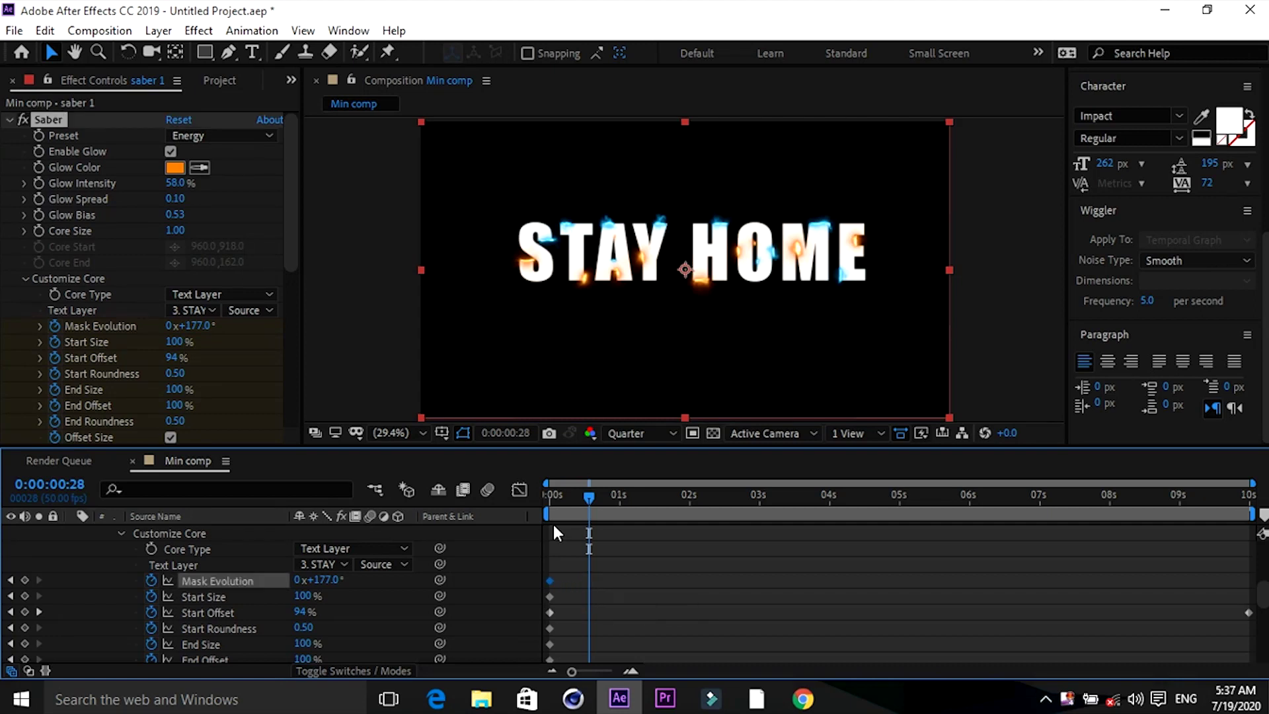
Go to 0:00:09:49, collapse the upper saber layer's properties, and hide that layer.
left_click_drag(590, 497, 1251, 515)
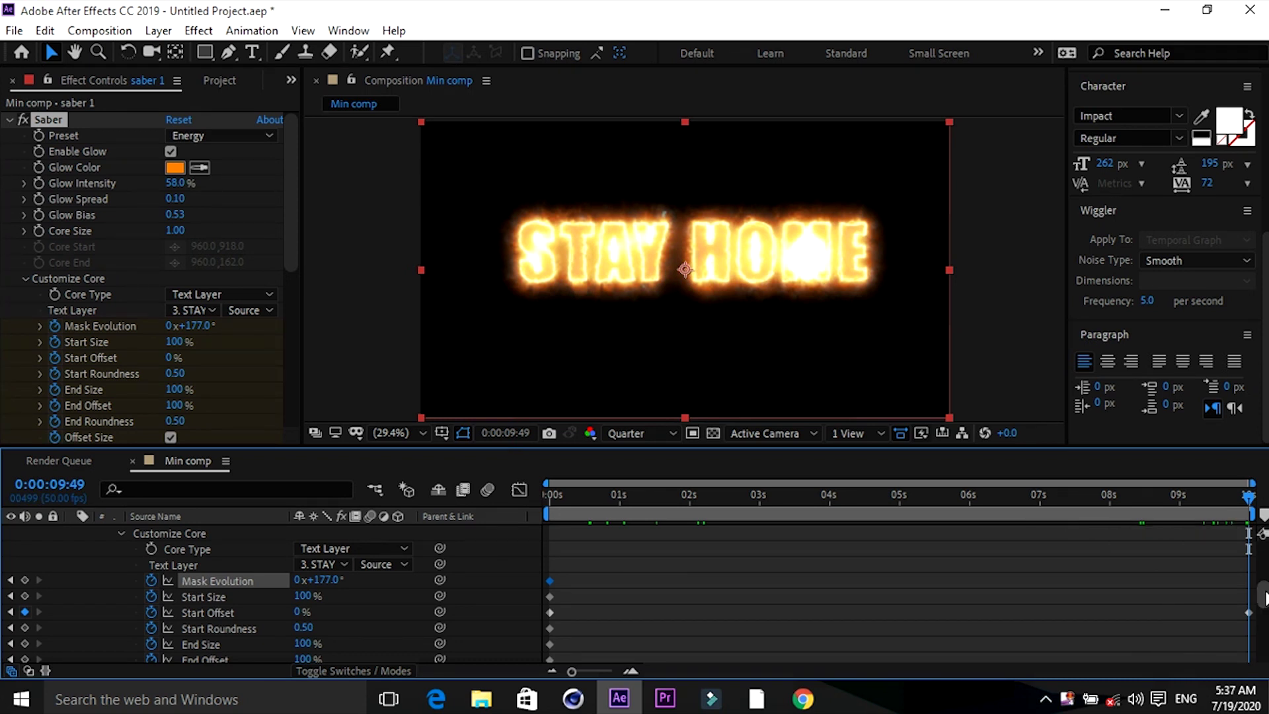
key("e")
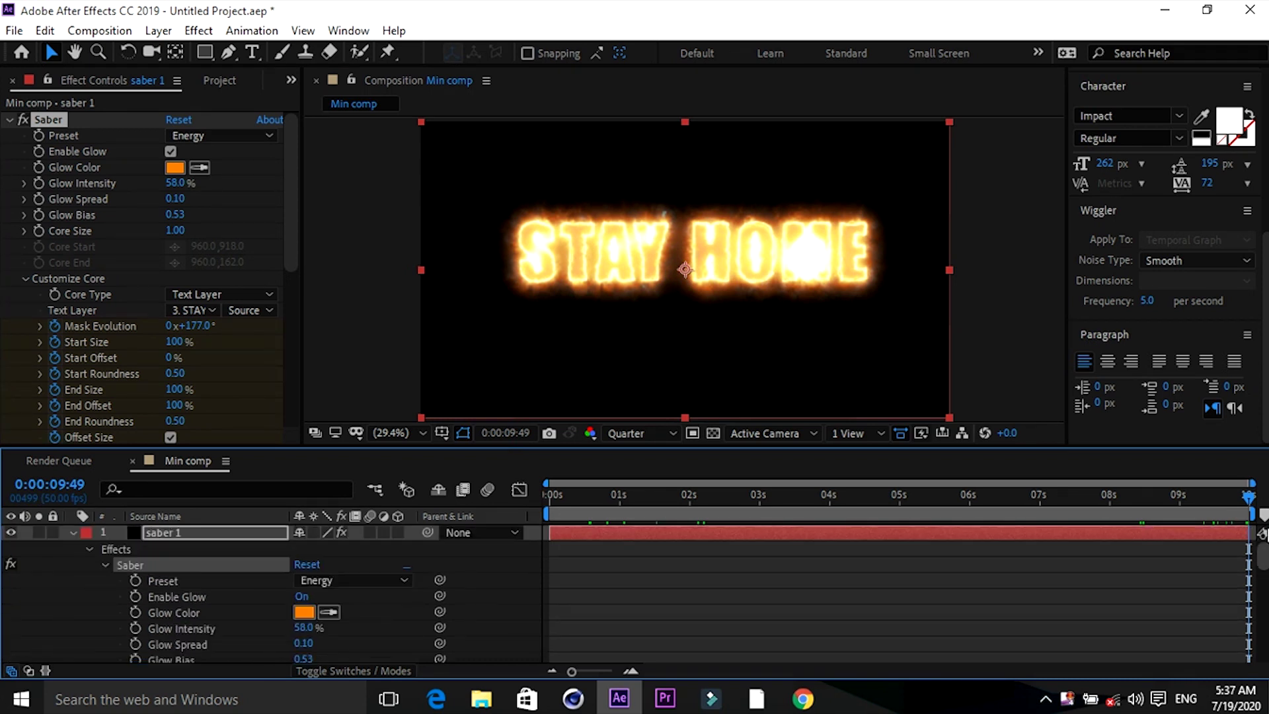
left_click(72, 532)
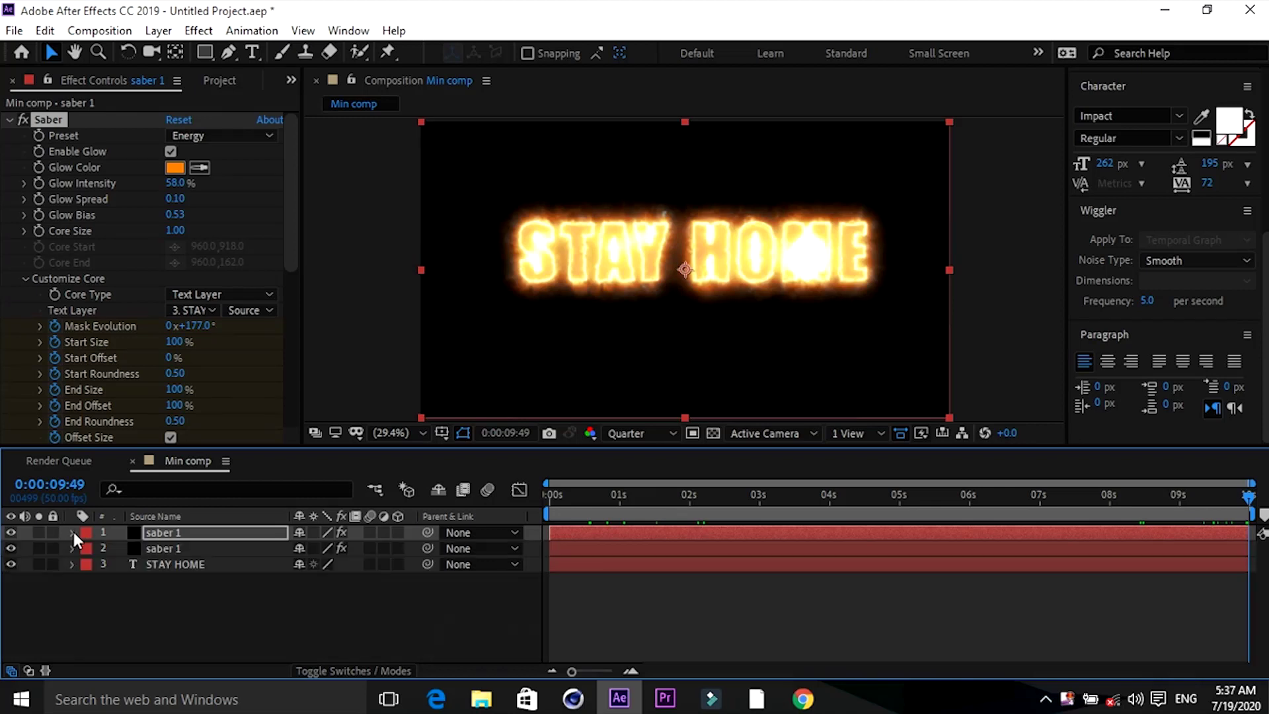
left_click(11, 532)
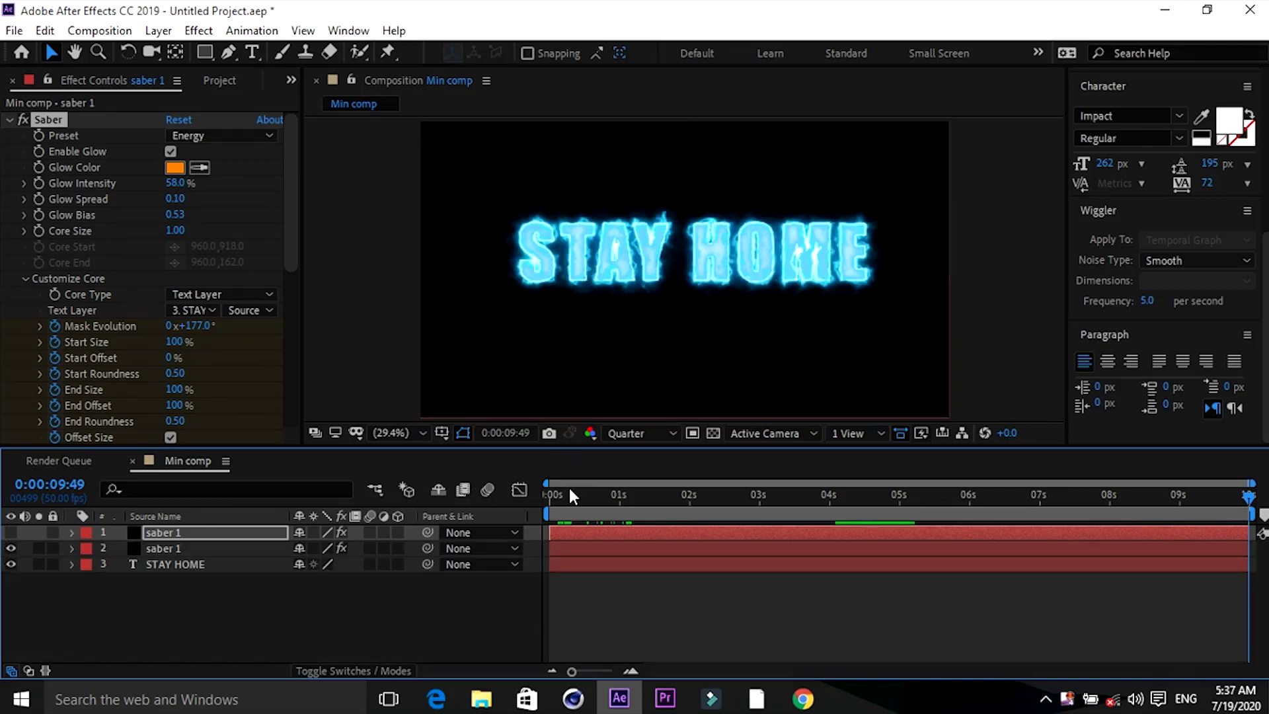
Reduce the lower saber layer's End Offset at 0:00:09:49 so its blue strokes cover only part of each letter.
left_click(191, 549)
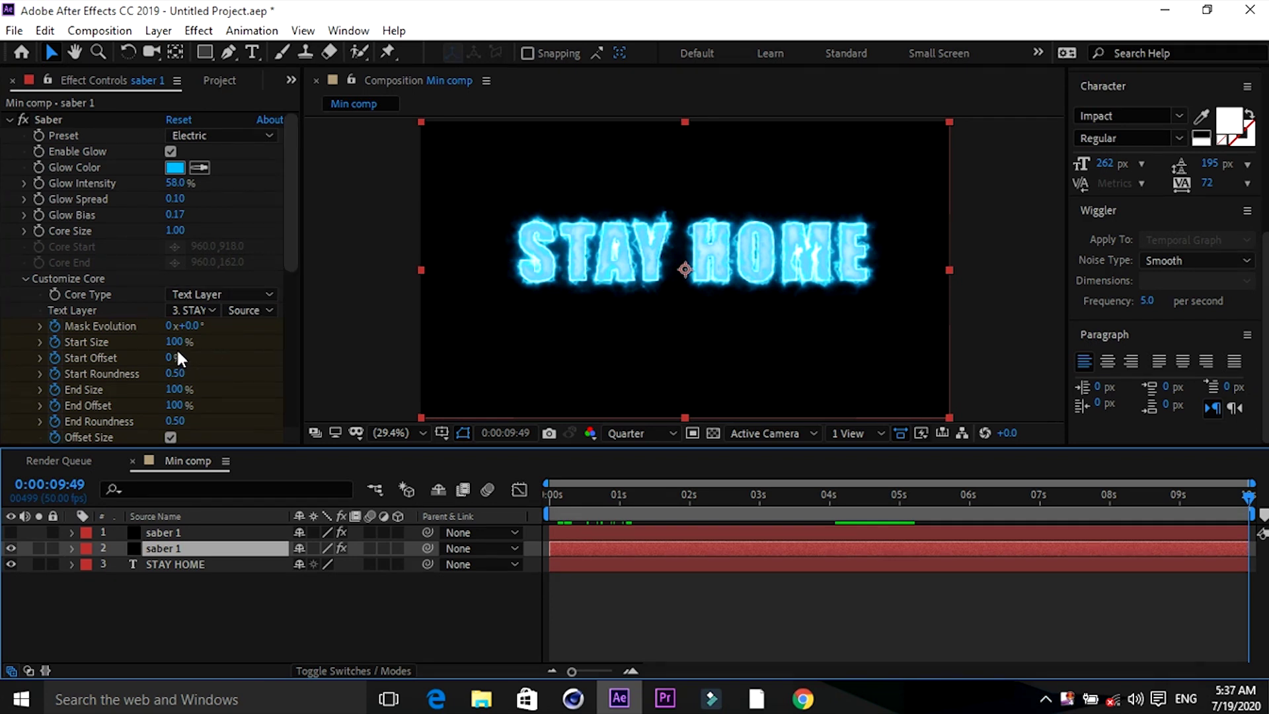
left_click(169, 405)
mouse_move(169, 405)
left_mouse_down()
mouse_move(132, 407)
mouse_move(169, 410)
mouse_move(185, 393)
left_mouse_up()
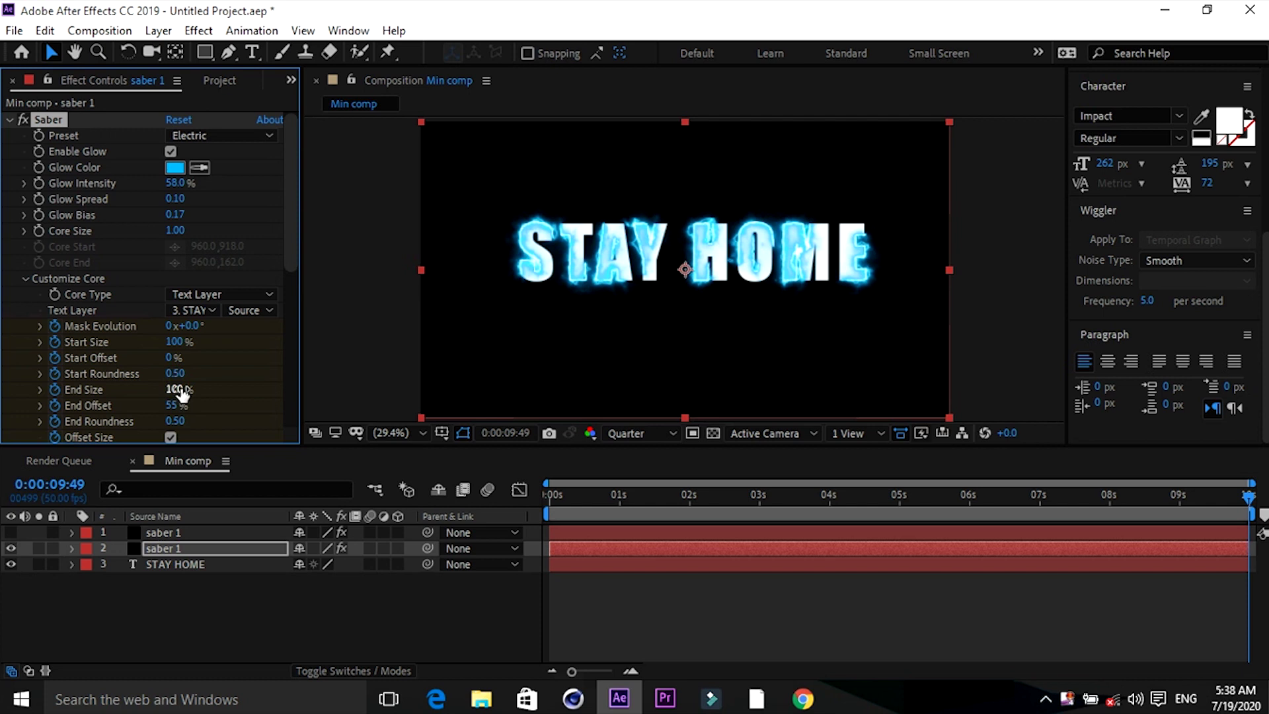
left_click_drag(171, 406, 160, 404)
Preview the blue stroke animation across the whole timeline and return to 0:00:00:00.
left_click_drag(1032, 497, 364, 516)
key("space")
left_click(591, 495)
left_click_drag(589, 495, 804, 498)
left_click(1058, 495)
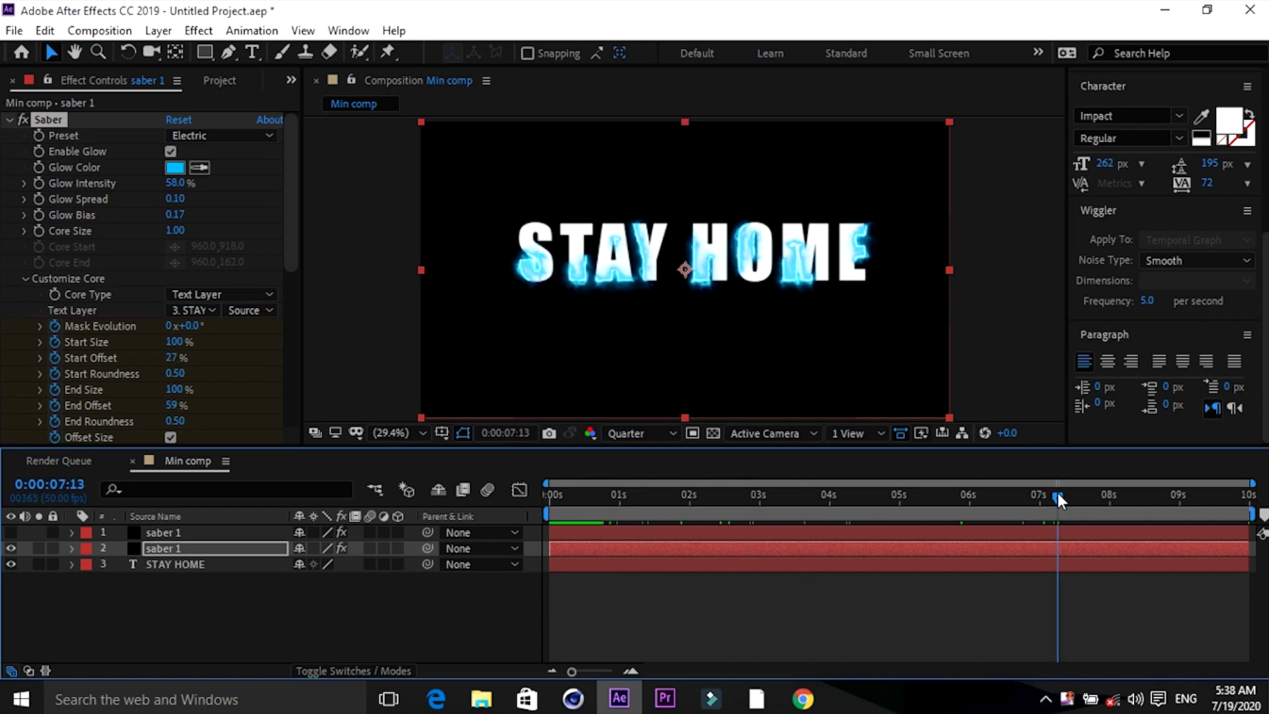
left_click(1226, 494)
key("Home")
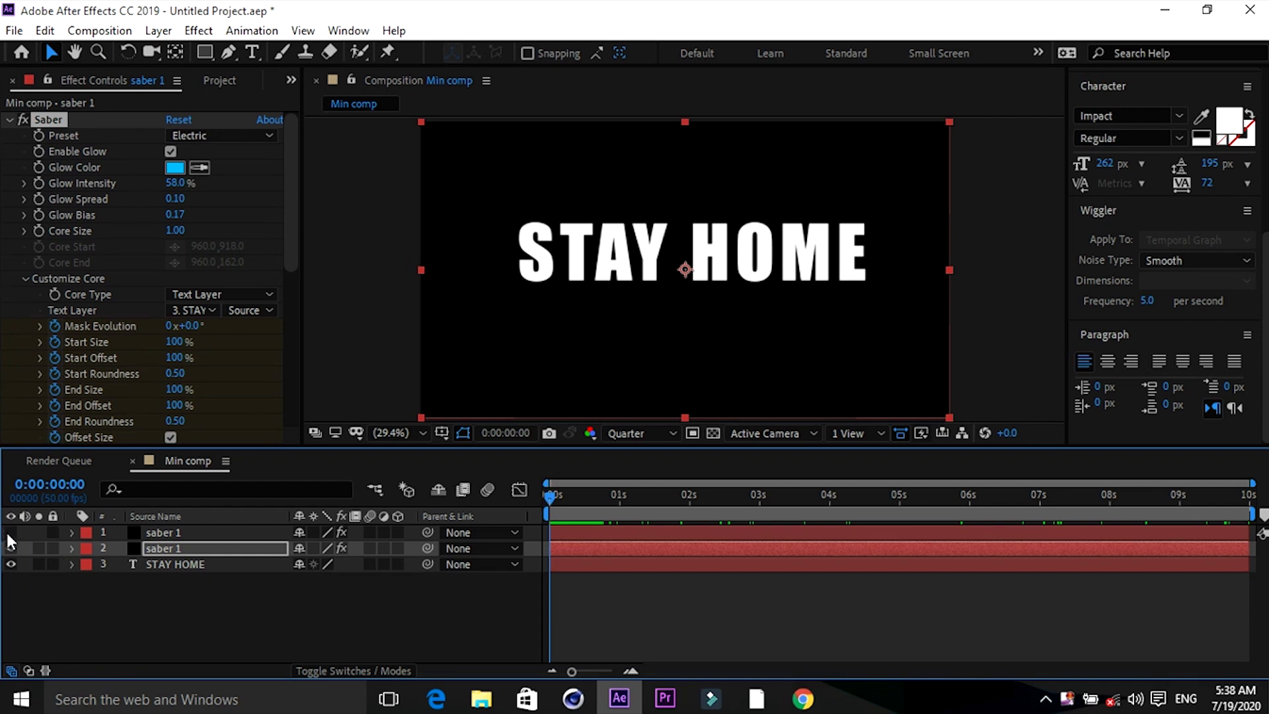
Show the upper saber layer and, at 0:00:09:49, set its Mask Evolution to 0x+184°, End Size to 117% and End Offset to 48%.
left_click(180, 529)
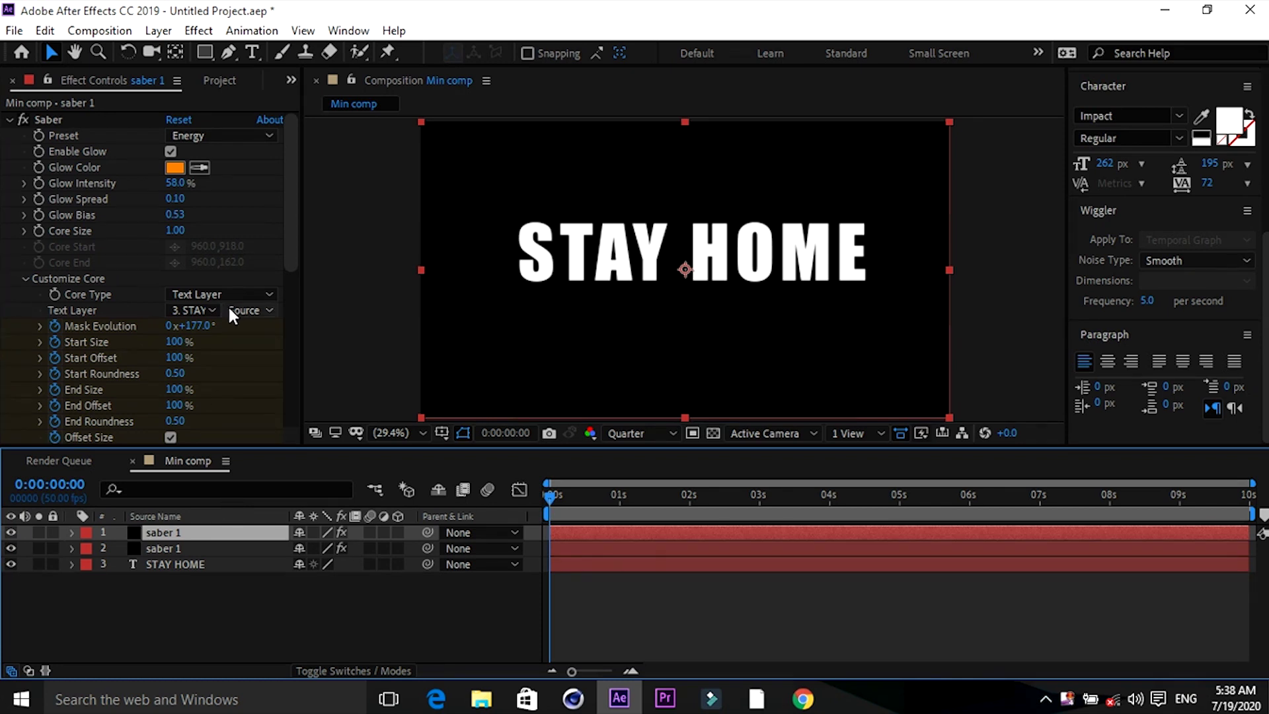
left_click_drag(554, 503, 1249, 499)
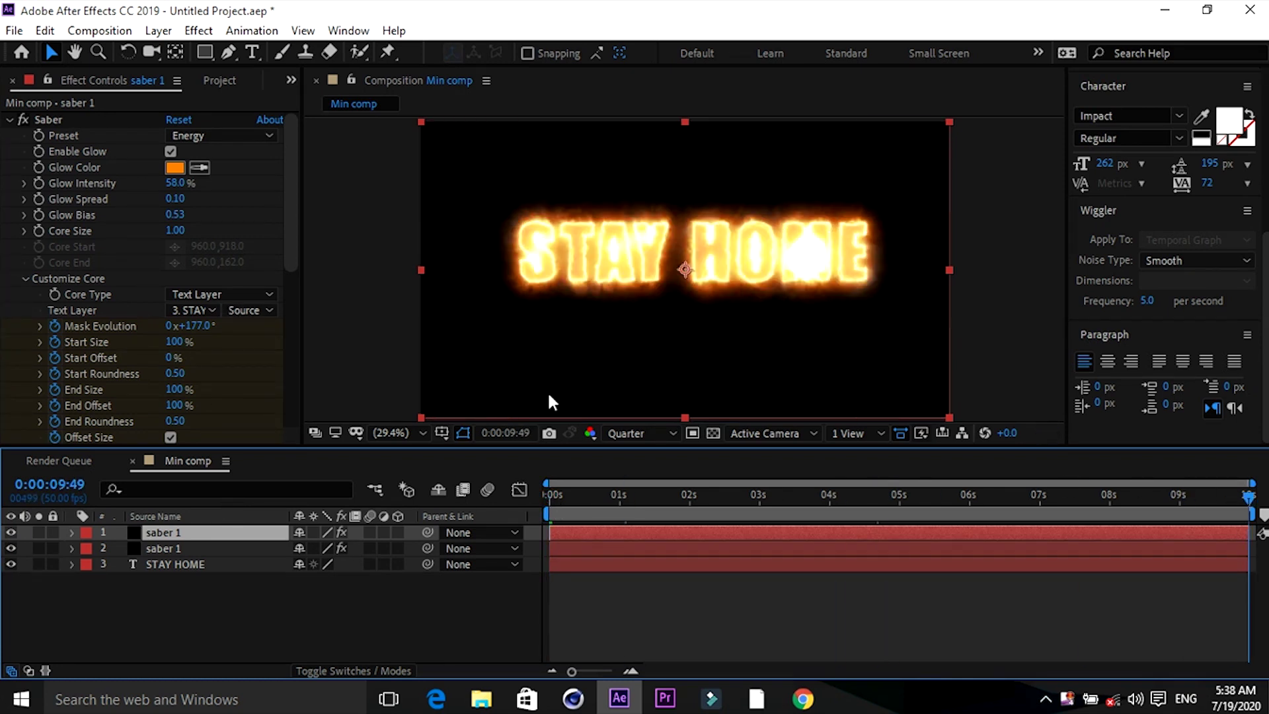
left_click(172, 403)
left_click_drag(228, 405, 179, 405)
left_click_drag(193, 326, 202, 327)
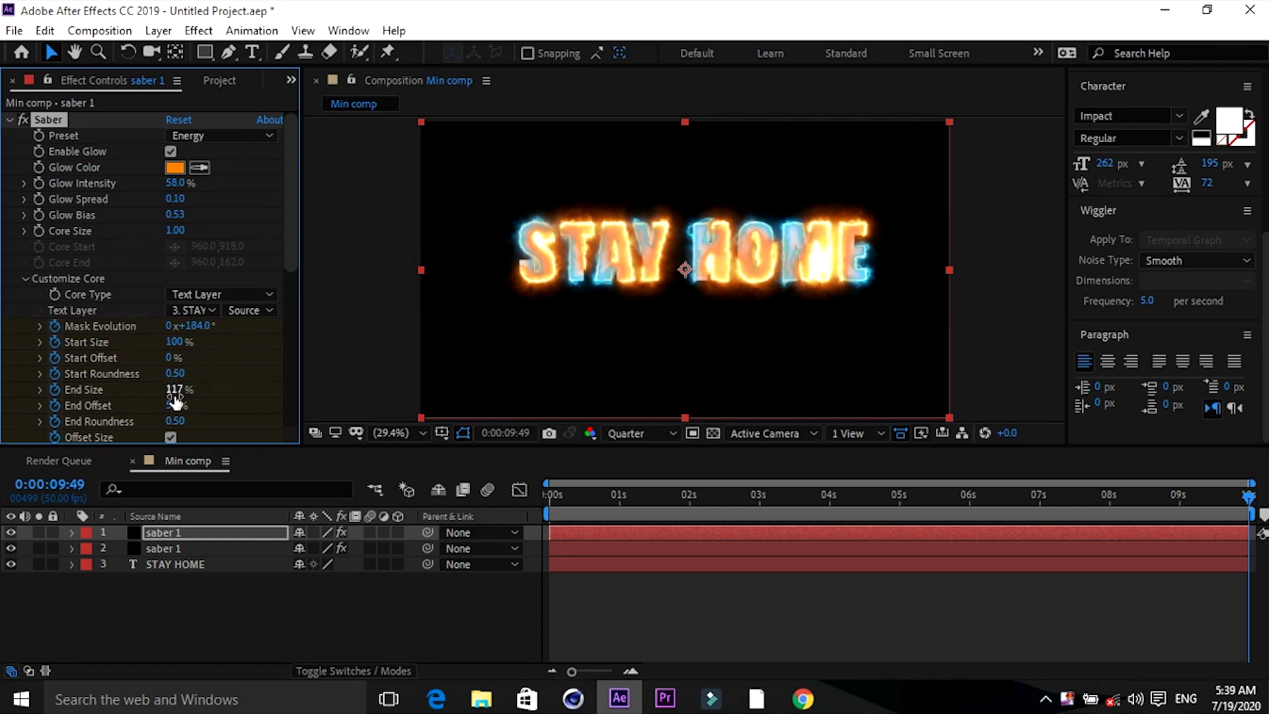
left_click_drag(175, 411, 172, 407)
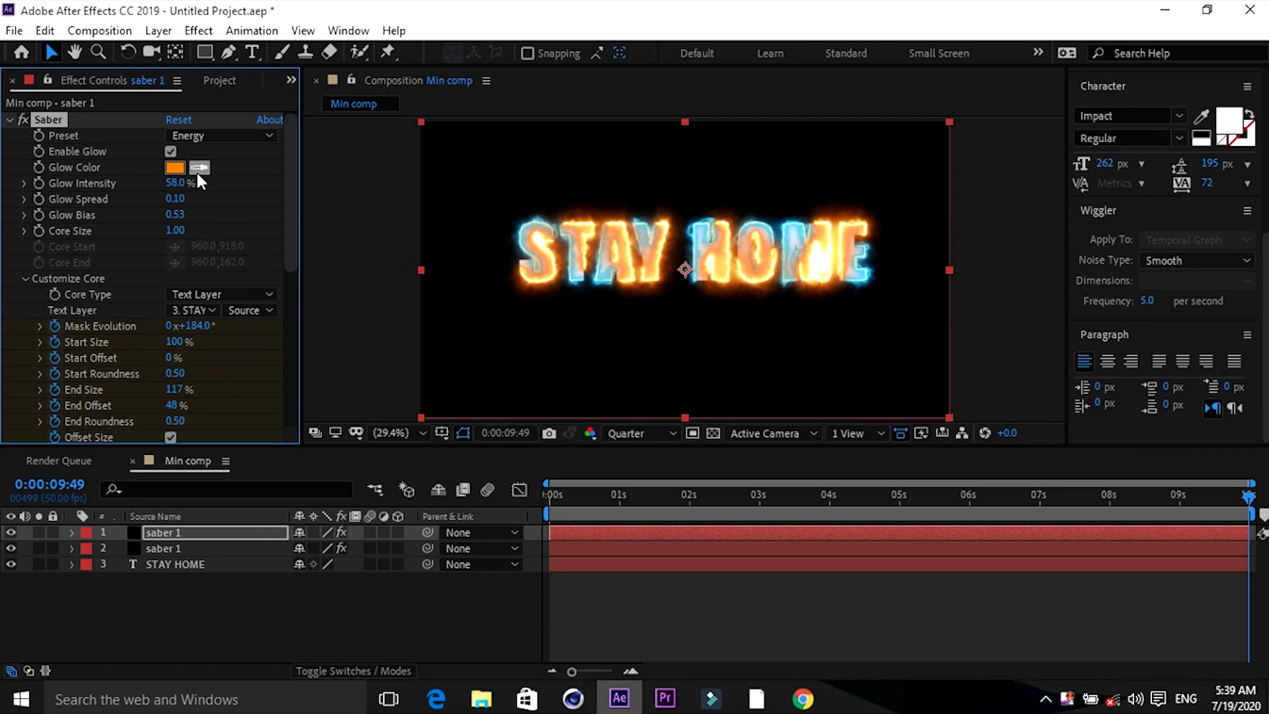
Set the upper saber layer's Glow Intensity to 45%.
left_click(171, 183)
type("45")
key("Return")
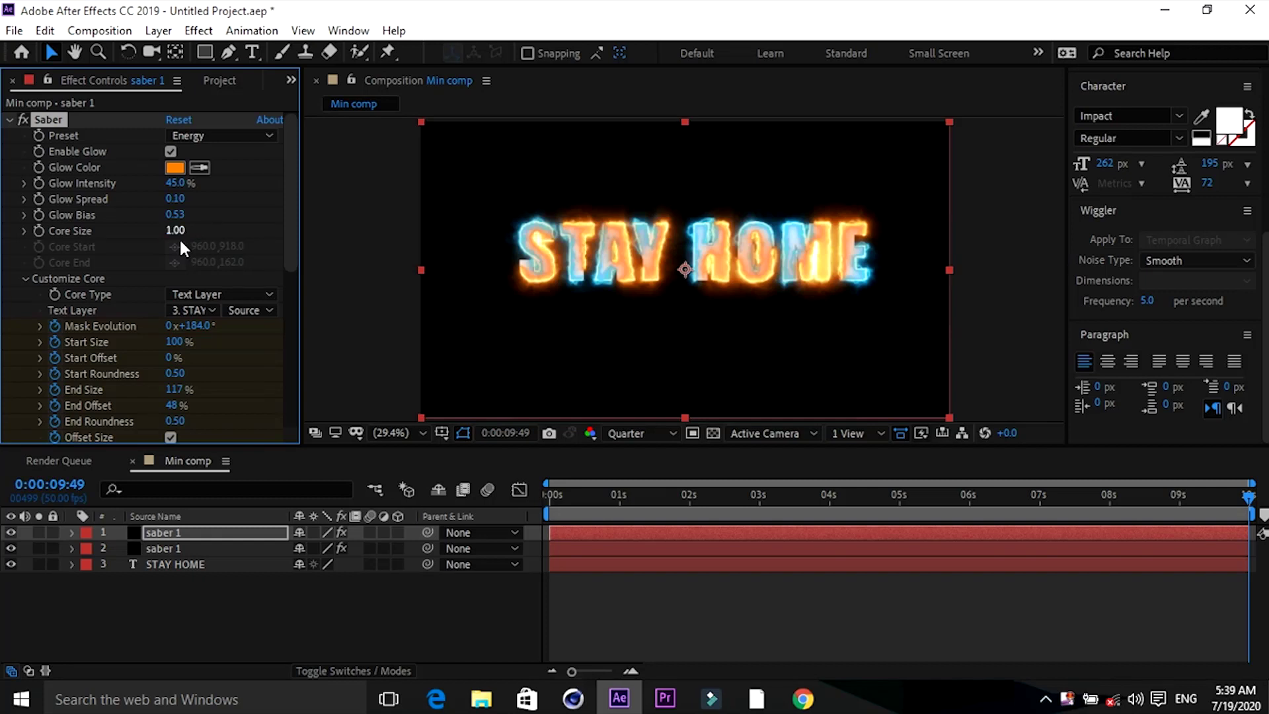
Preview the two-color animation from the beginning, both with and without the STAY HOME text layer, through to its end.
left_click(559, 493)
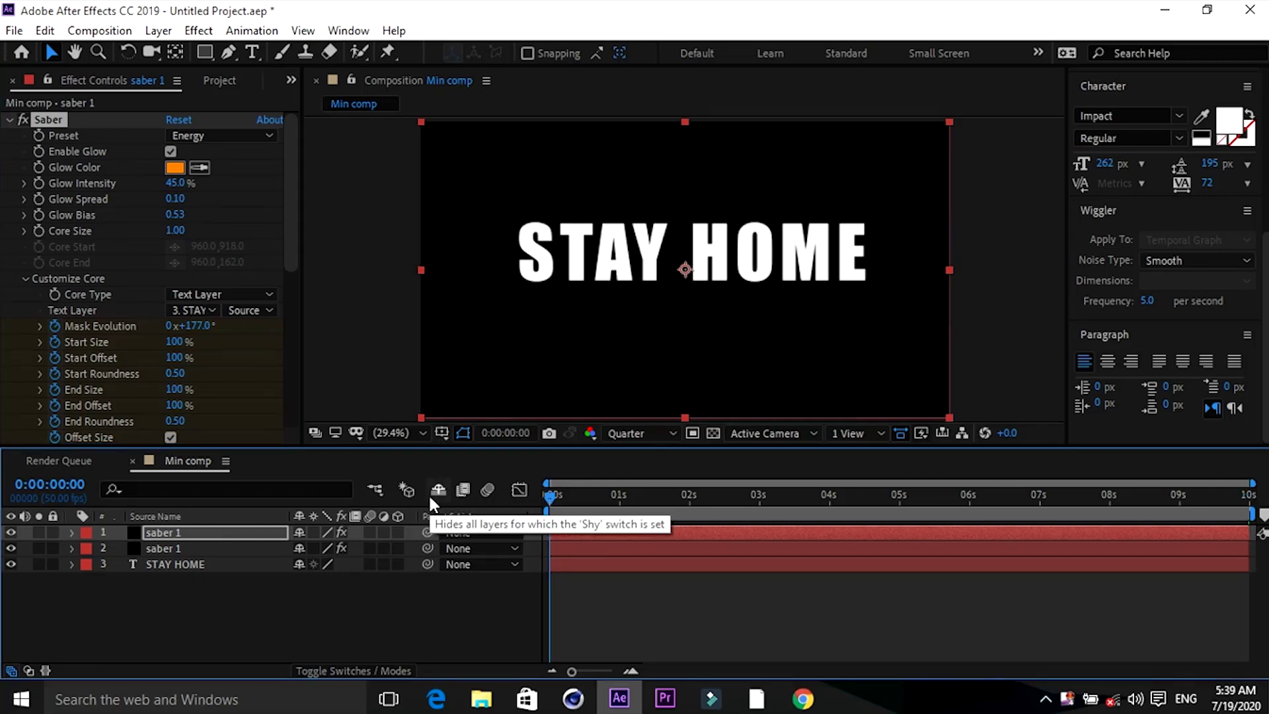
key("space")
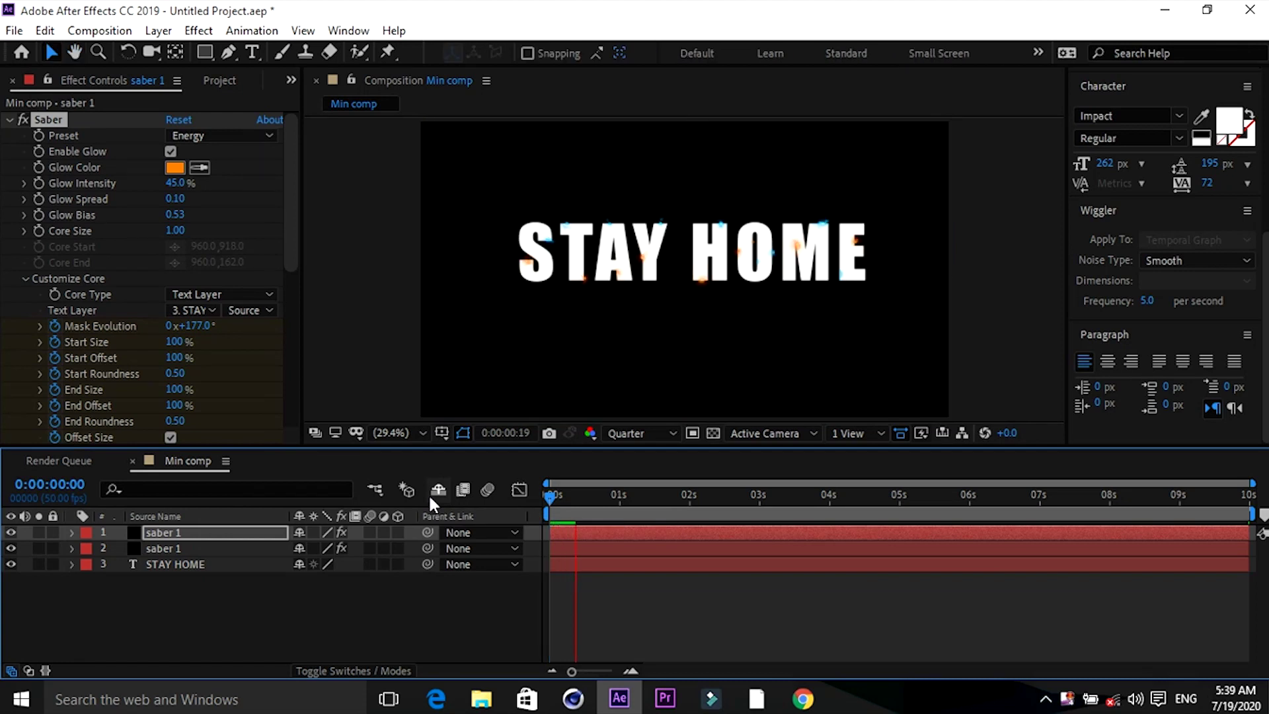
left_click(10, 564)
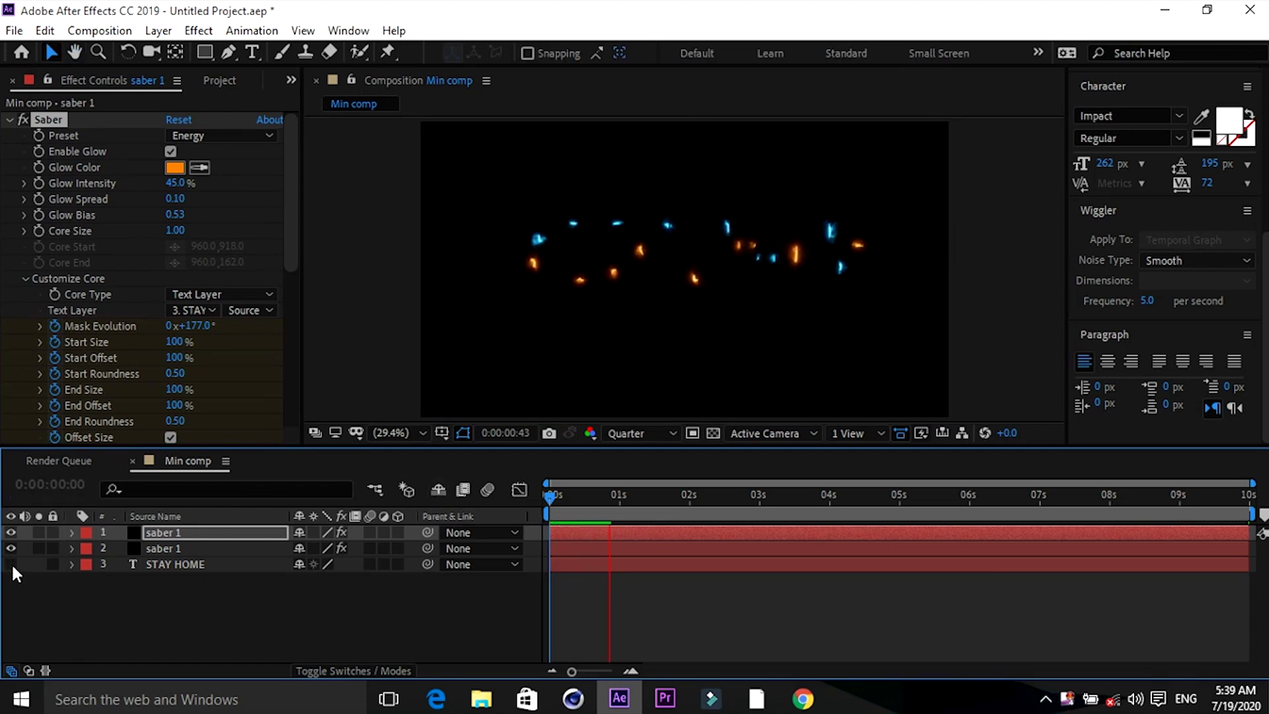
left_click(12, 564)
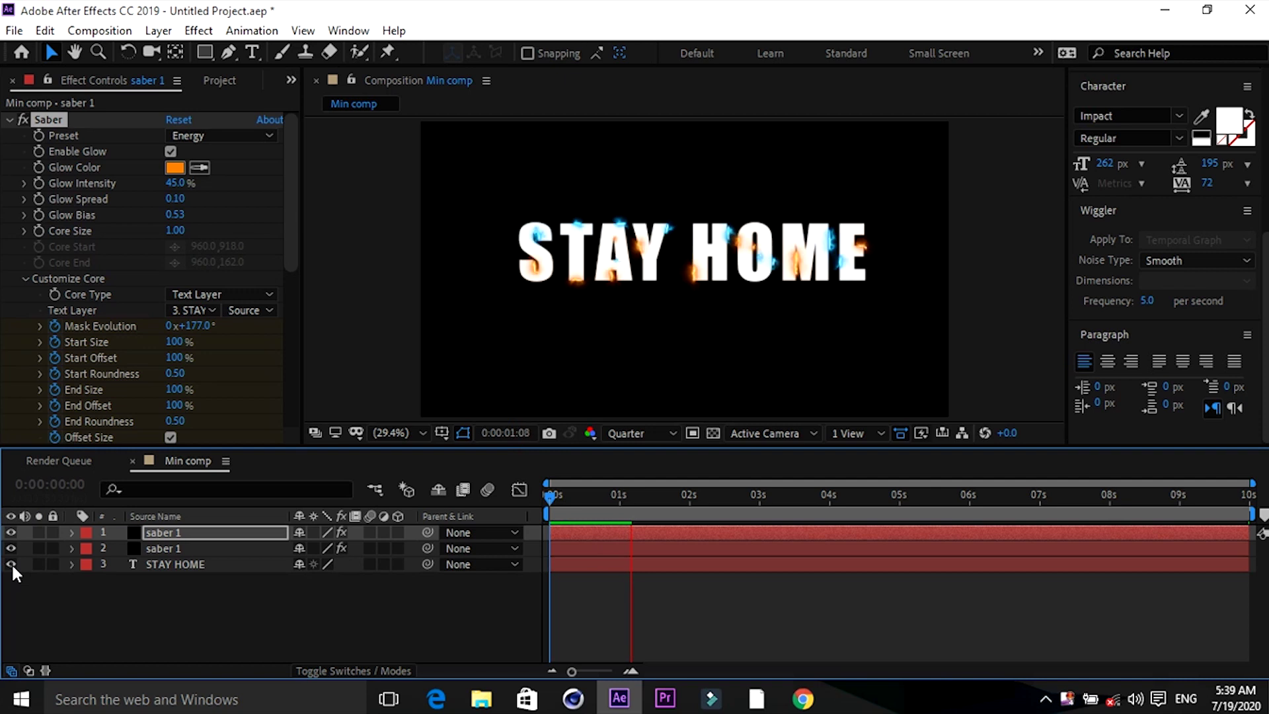
key("space")
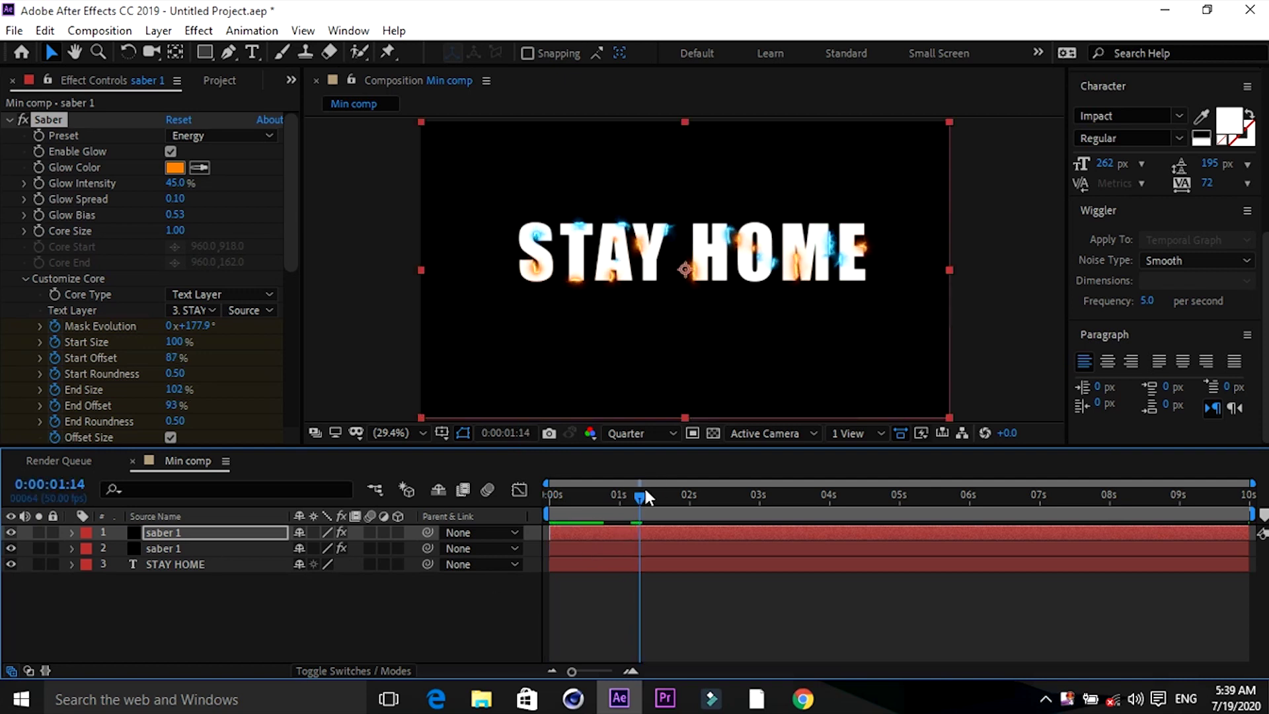
left_click_drag(641, 497, 1262, 512)
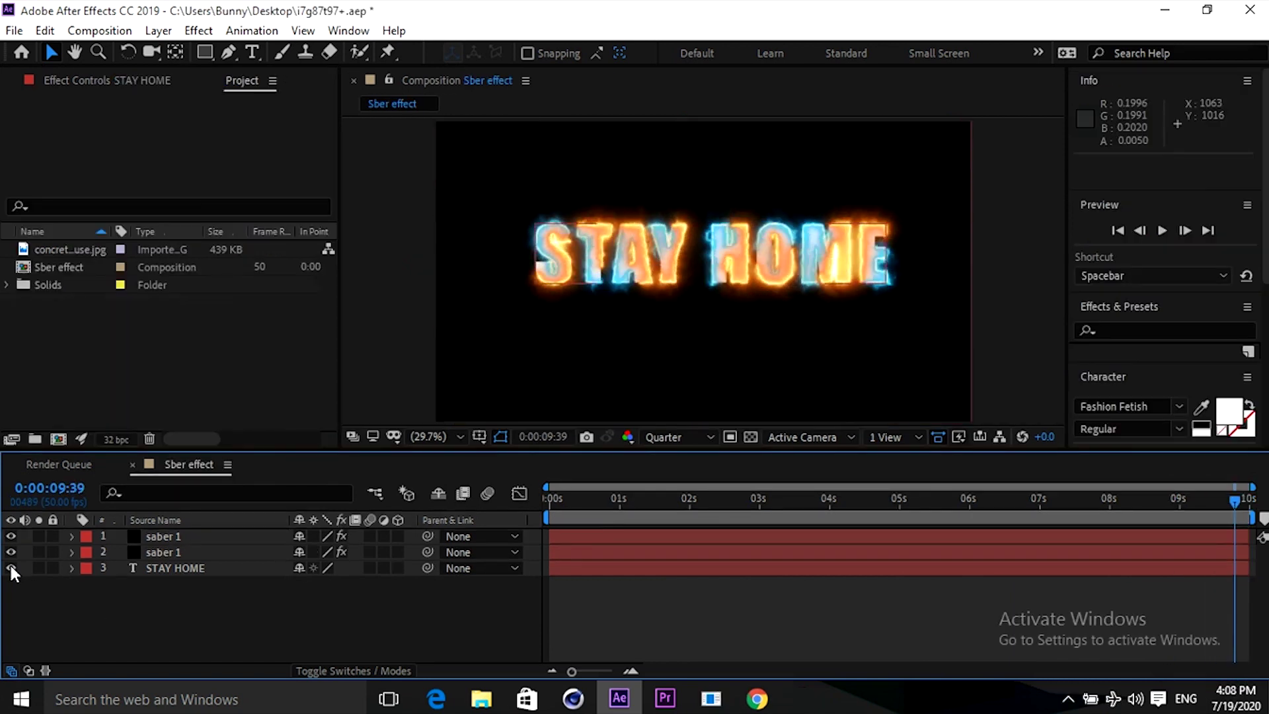
Hide the STAY HOME text layer, leaving only the saber outlines in the composition.
left_click(10, 567)
left_click(10, 567)
left_click(11, 568)
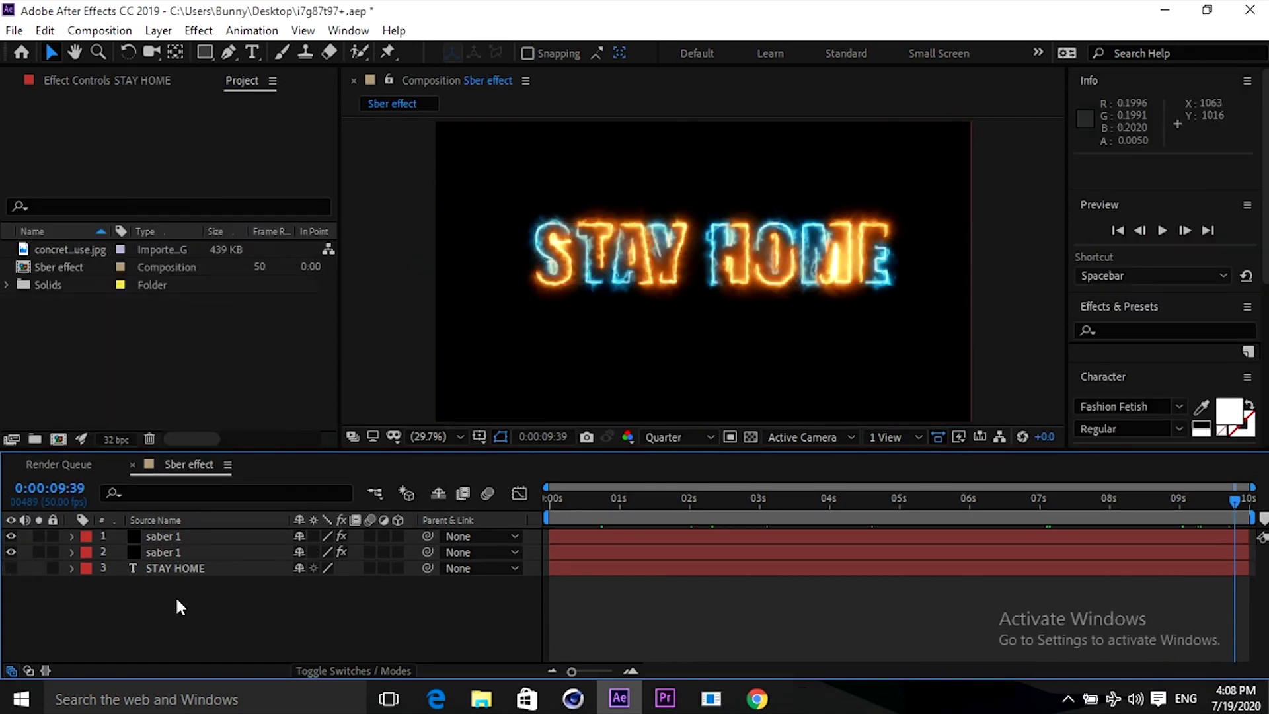
Pre-compose both saber layers and the text layer together, moving all attributes and keeping the default name.
left_click_drag(227, 625, 160, 533)
right_click(170, 538)
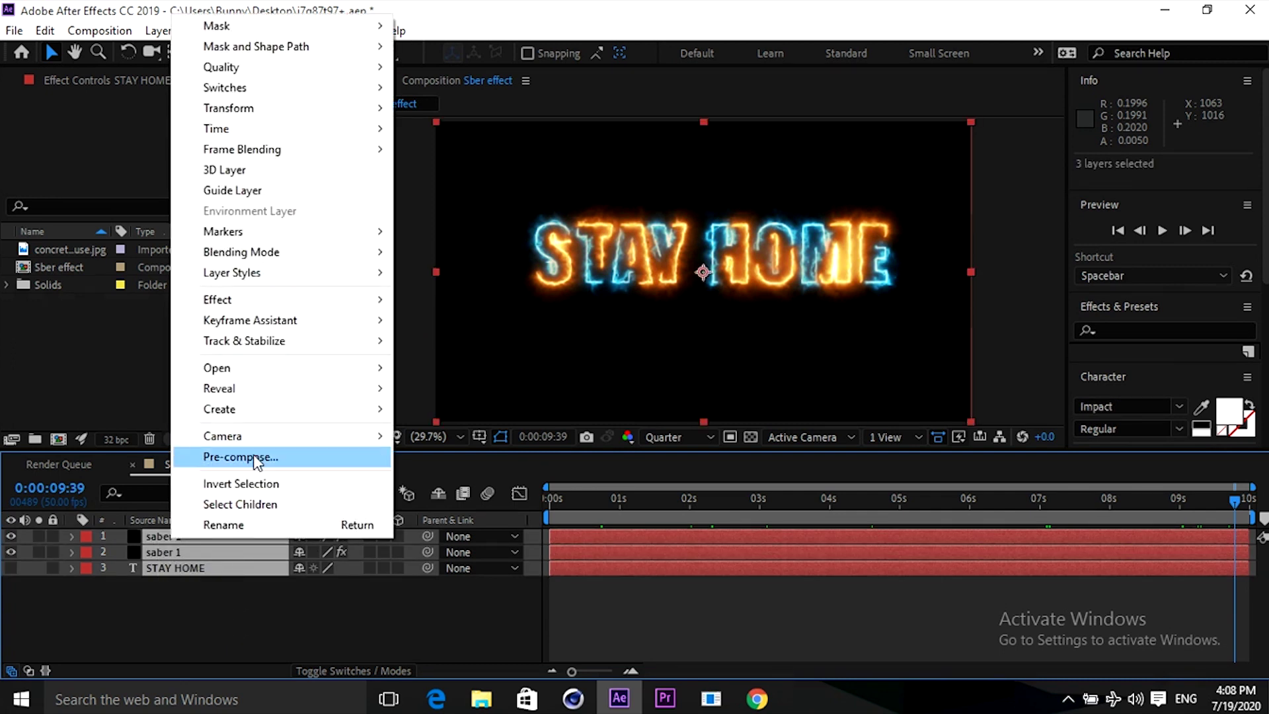
left_click(256, 458)
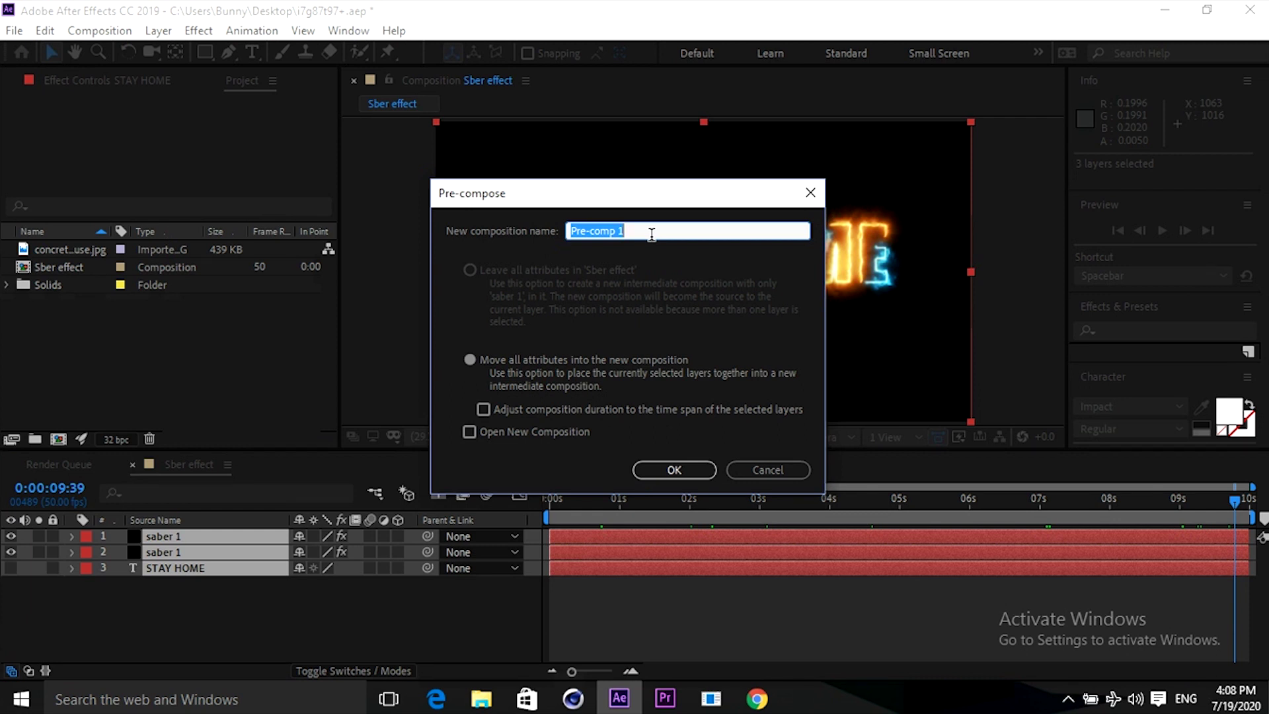
key("Return")
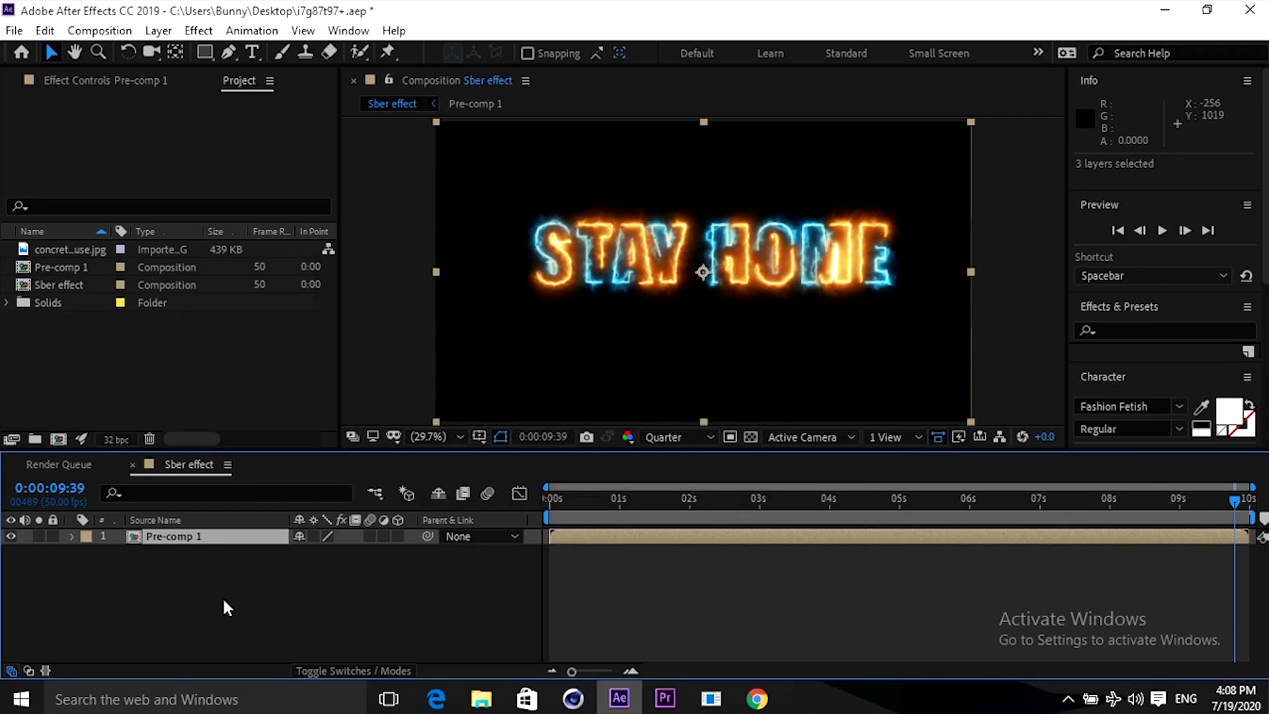
Duplicate the pre-composed layer twice to have three stacked copies.
left_click(228, 575)
left_click(183, 536)
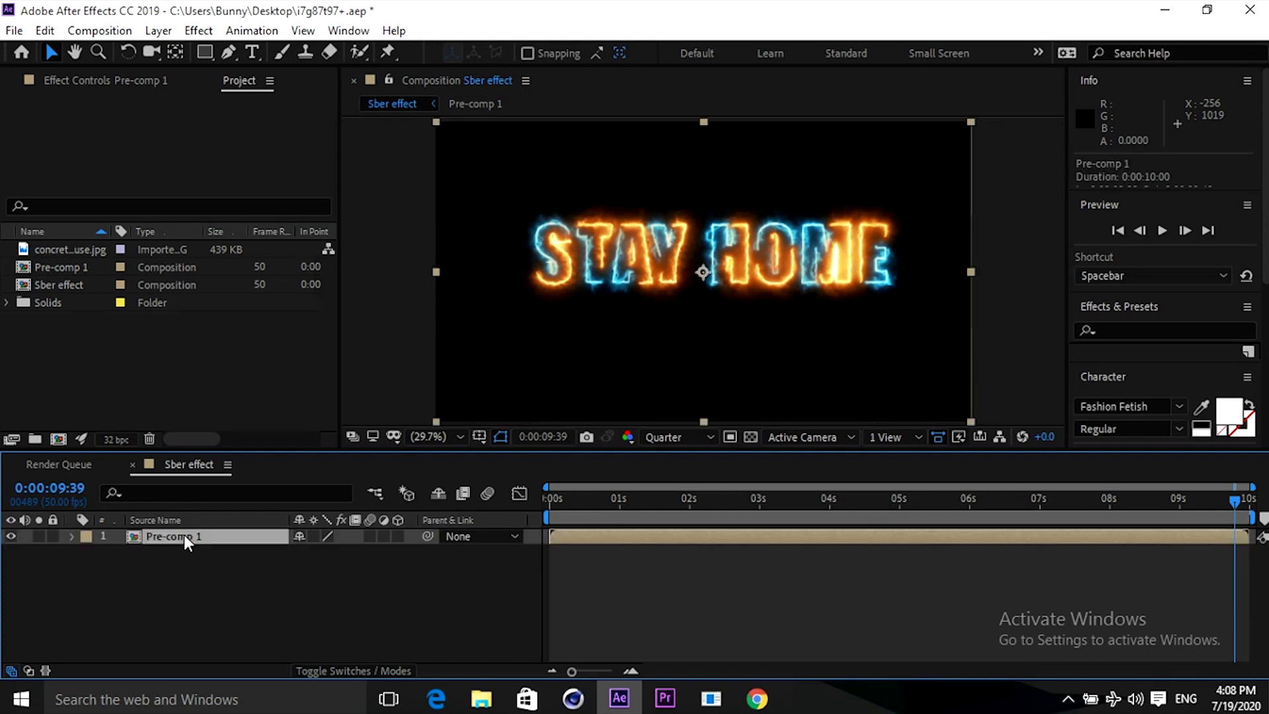
key("ctrl+d")
key("ctrl+d")
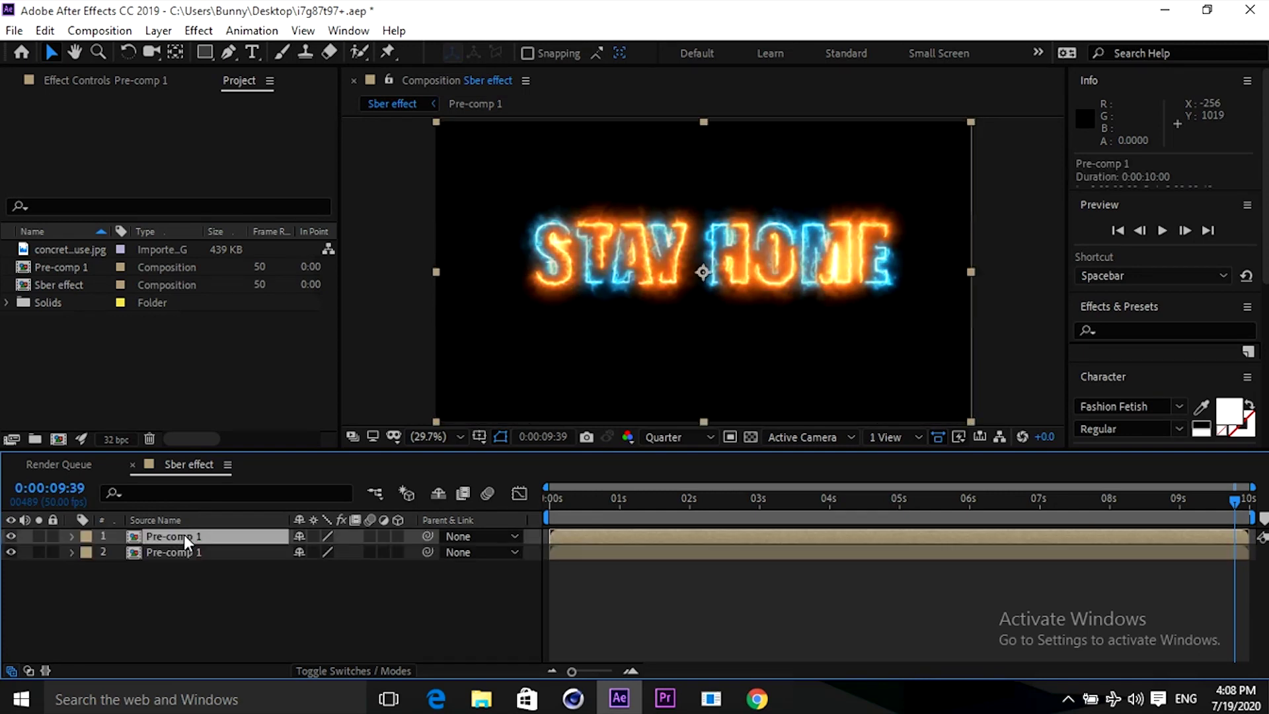
Rename the middle pre-comp layer as Reflection 1.
right_click(184, 548)
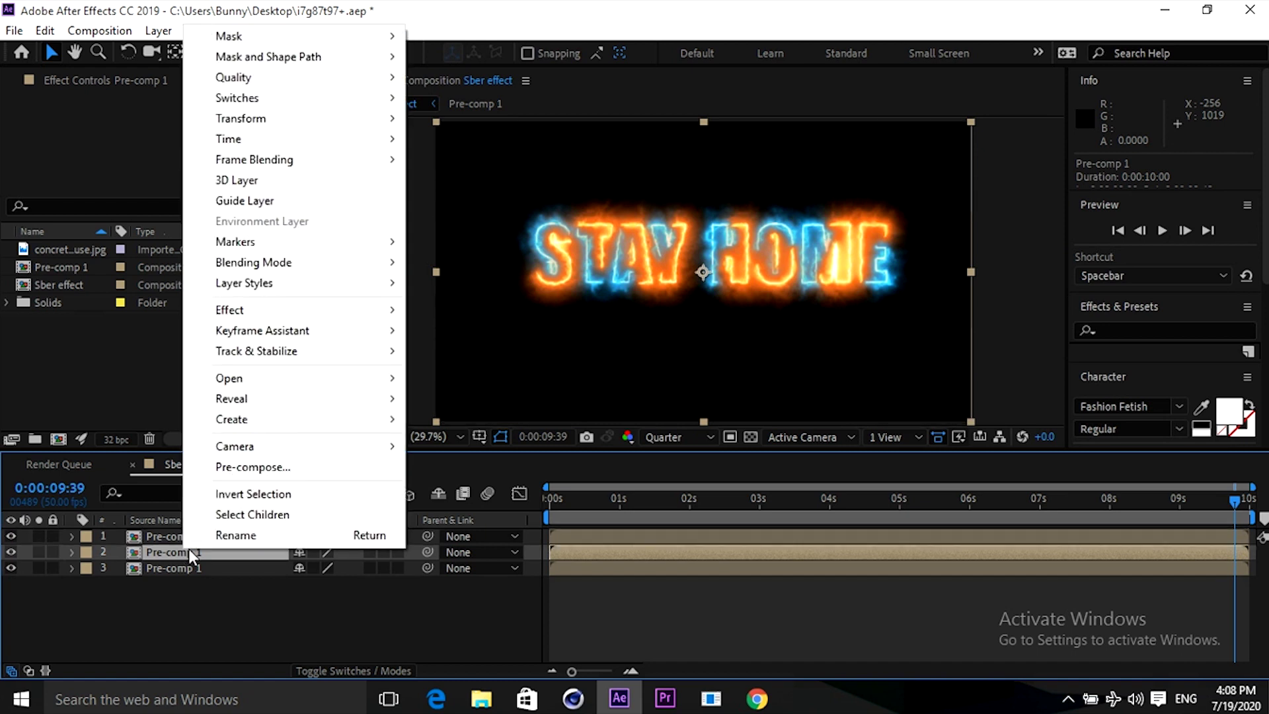
left_click(221, 534)
type("Re")
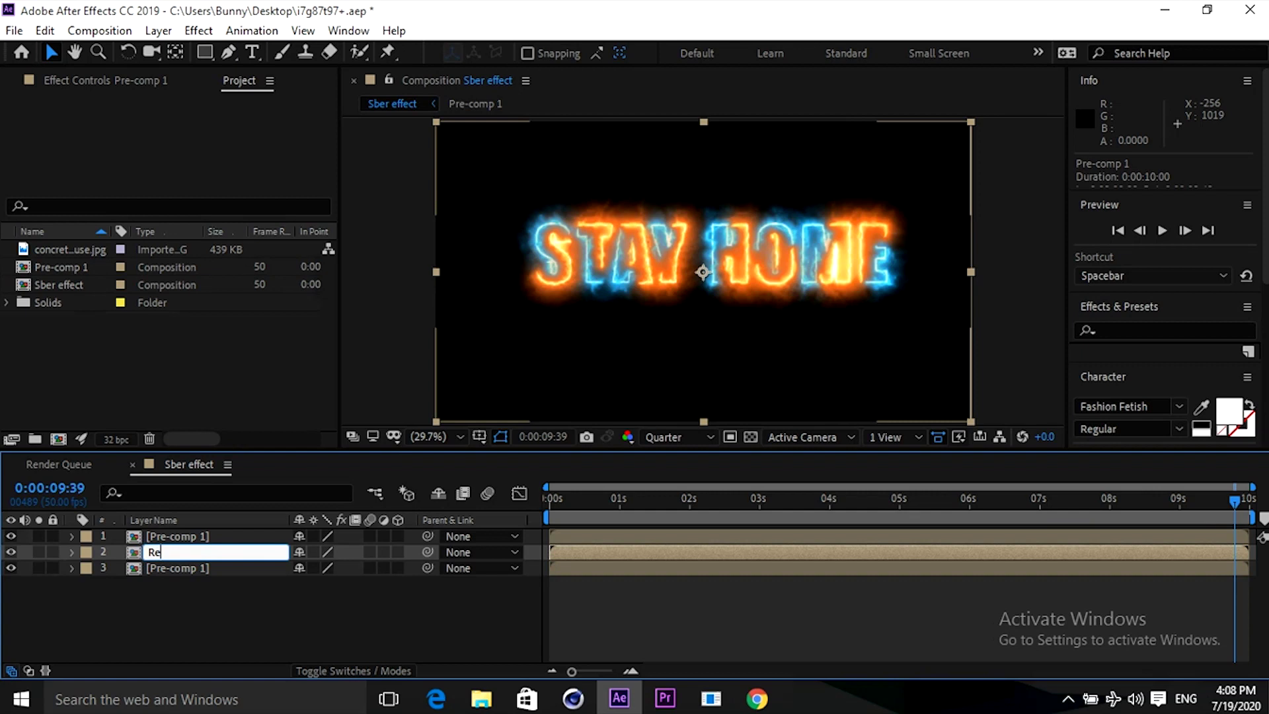
type("flection 1")
key("Return")
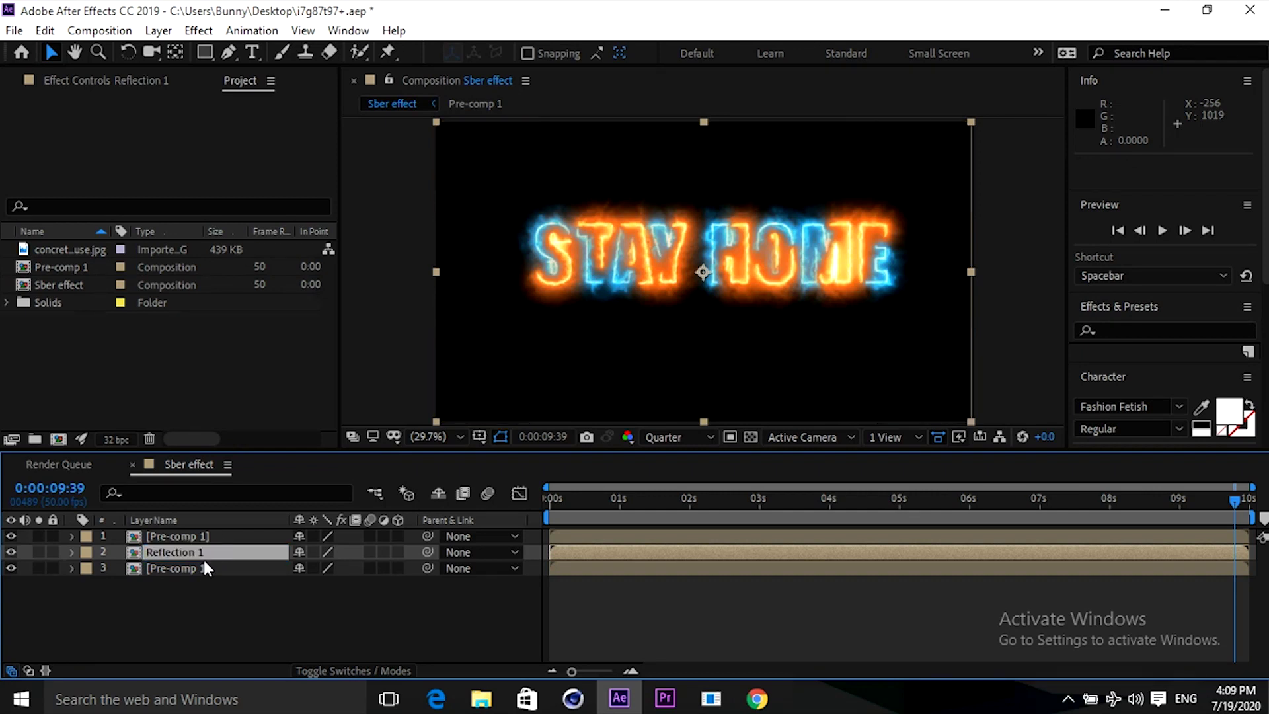
Rename the bottom pre-comp layer as reflection 1.
left_click(204, 567)
right_click(203, 566)
left_click(244, 547)
type("re")
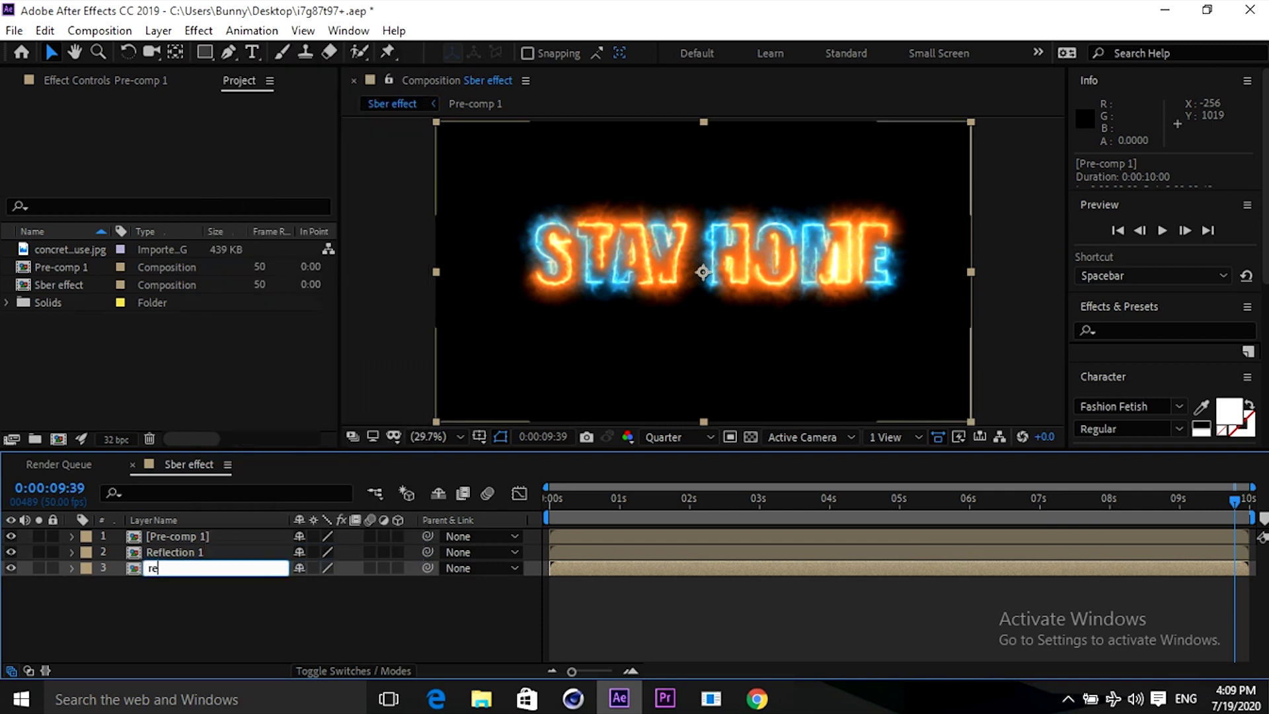
type("flection 1")
key("Return")
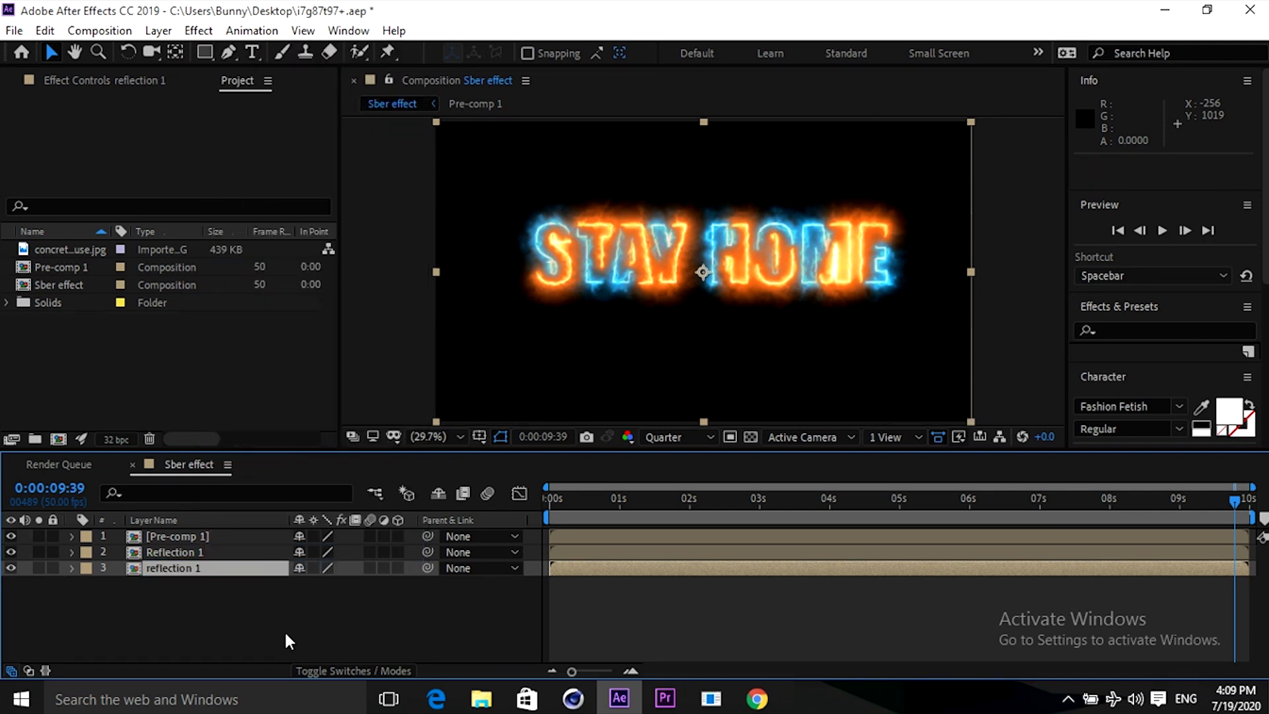
Make both reflection layers 3D and hide the Pre-comp 1 layer above them.
left_click(315, 672)
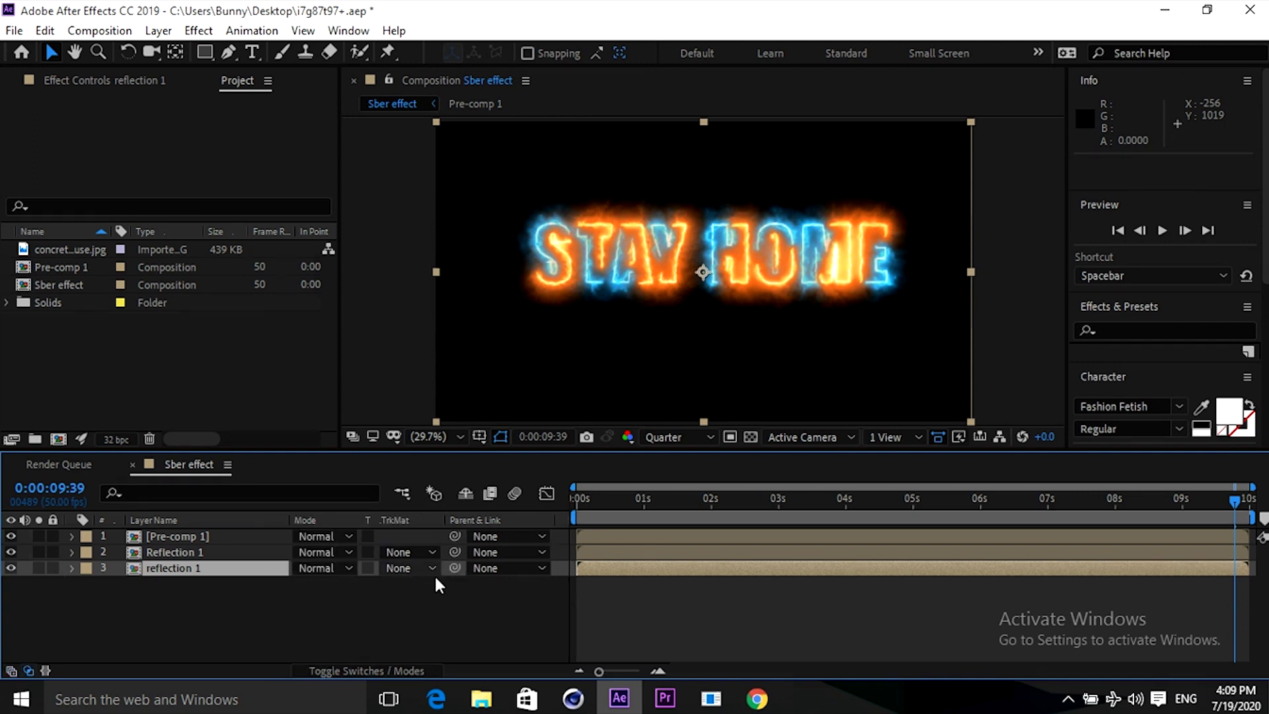
left_click(406, 674)
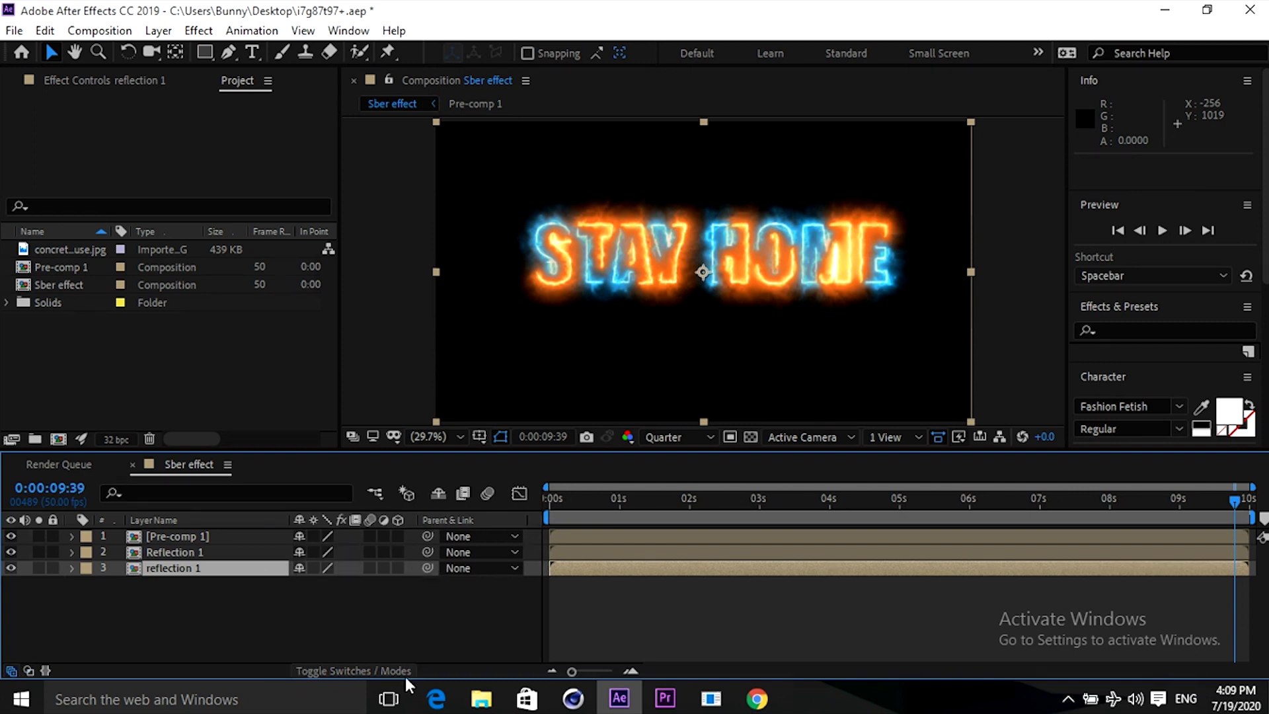
left_click(397, 567)
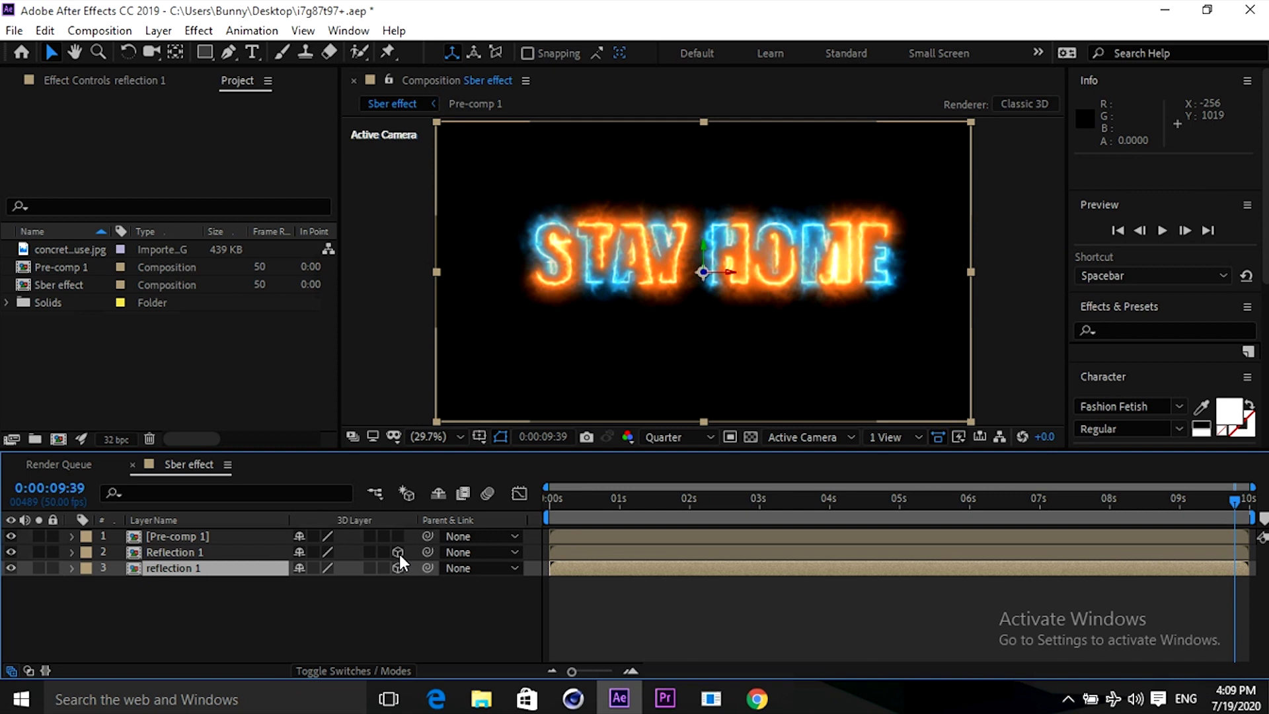
left_click(144, 536)
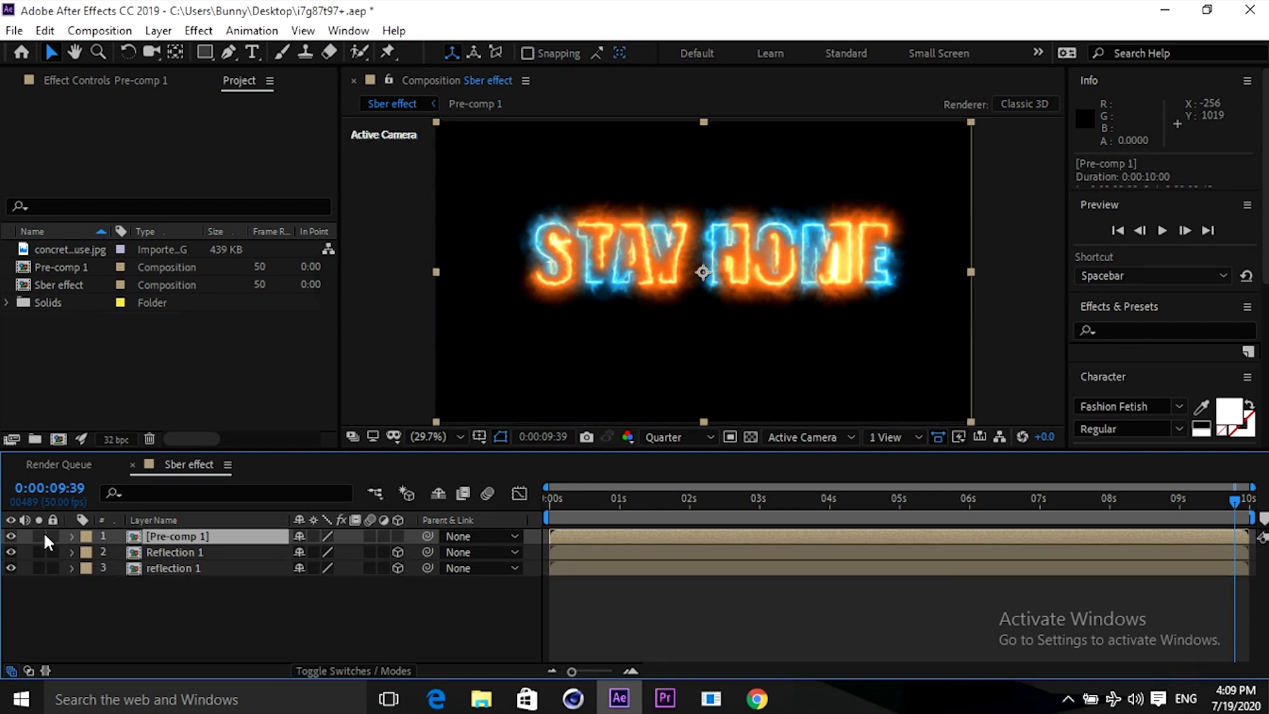
left_click(11, 535)
Set the middle Reflection 1 layer's X orientation to 181° to flip it upside down.
left_click(157, 548)
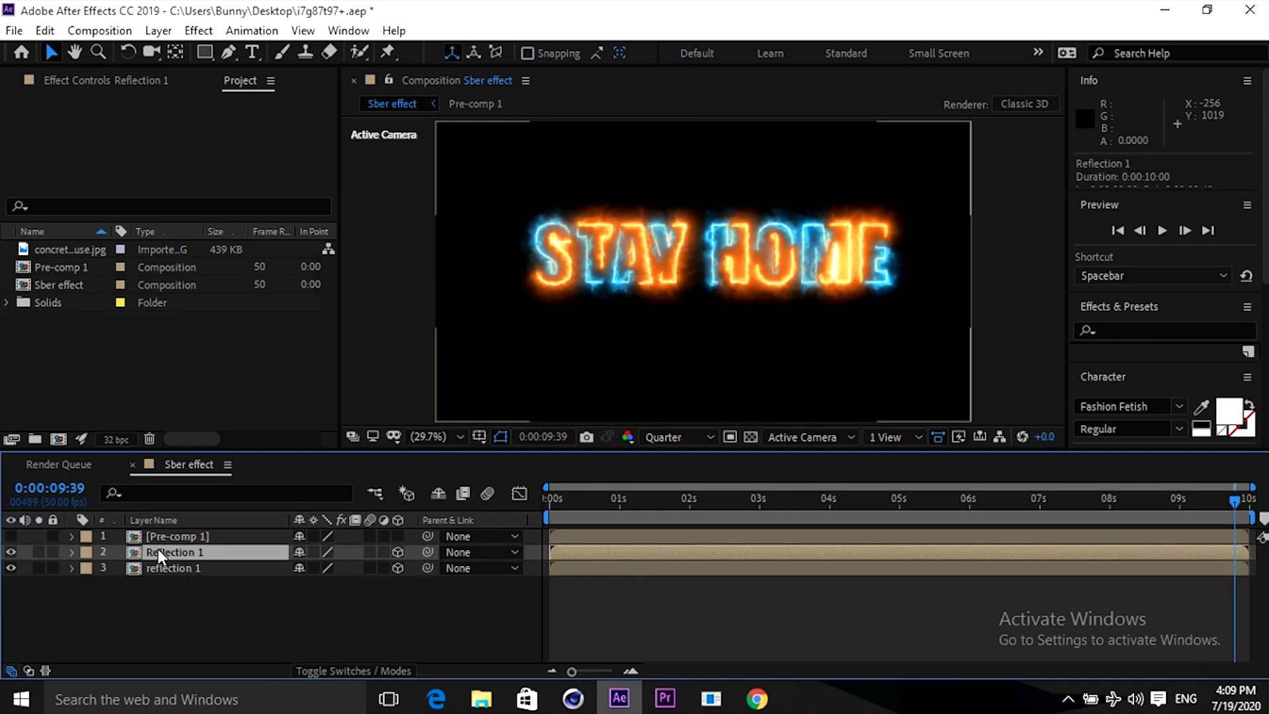
key("r")
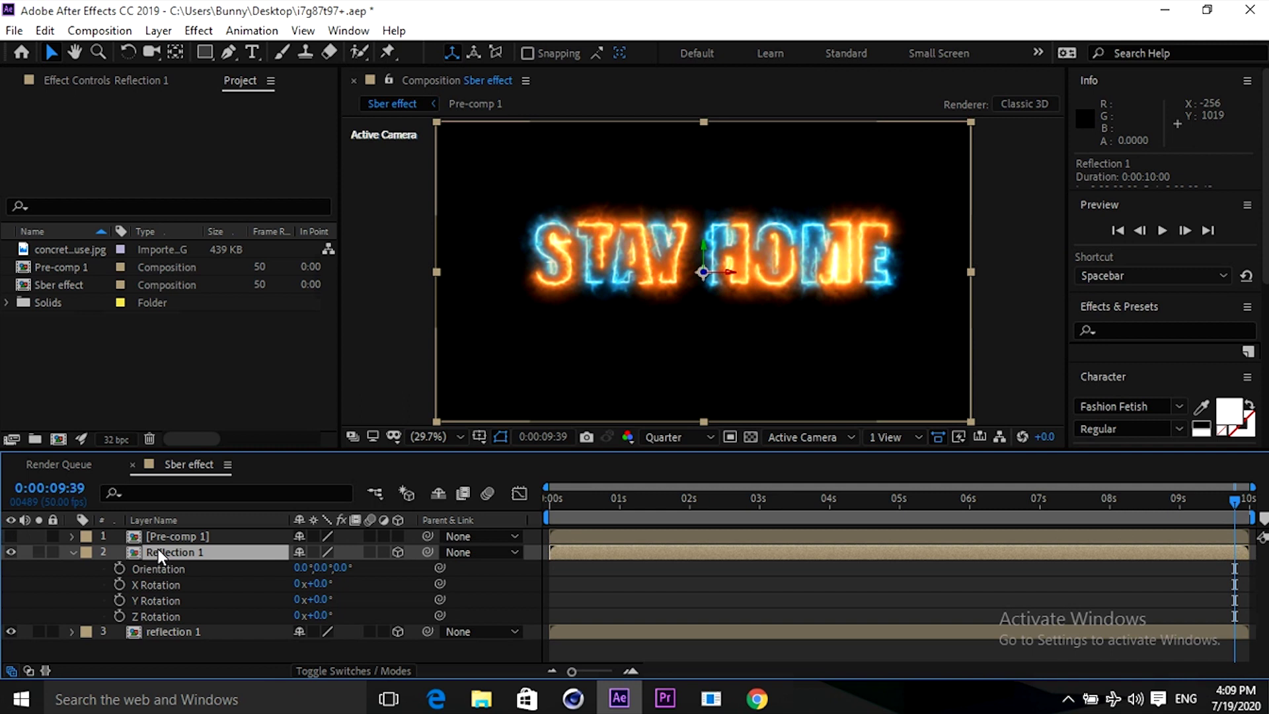
left_click(302, 567)
type("20")
key("Return")
left_click_drag(328, 567, 46, 477)
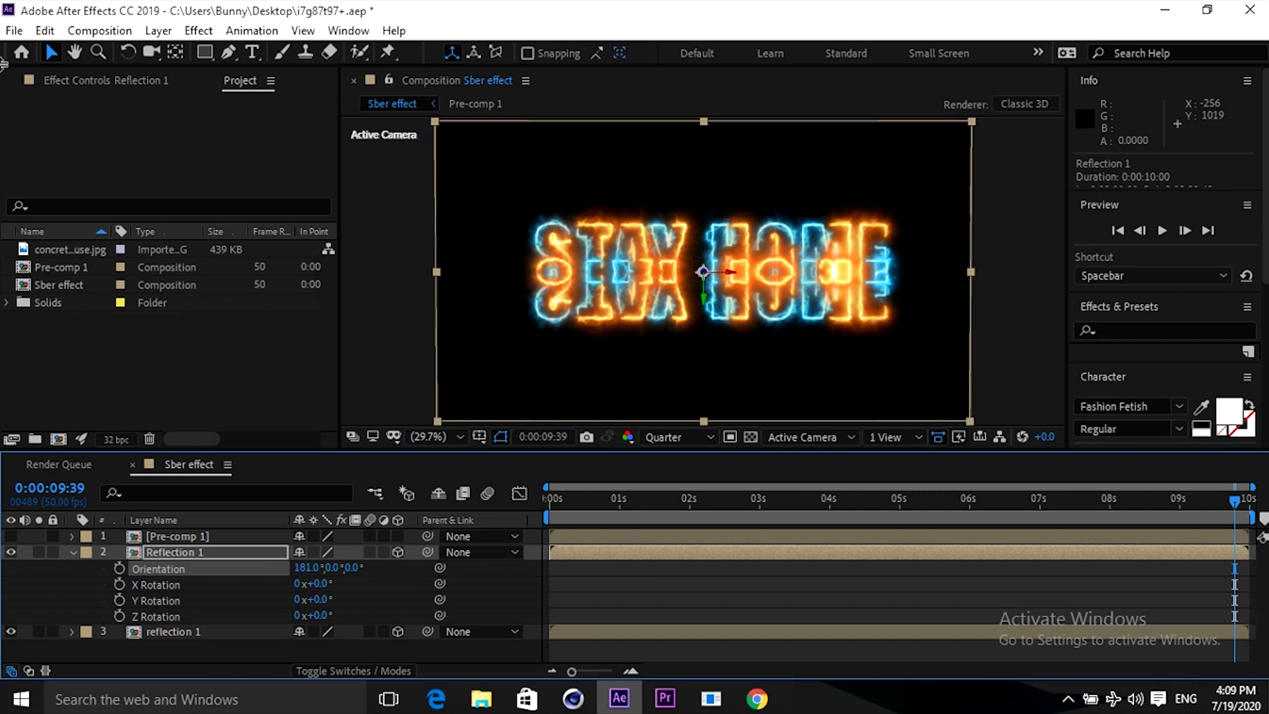
Move the flipped Reflection 1 layer down to Y position 627.5 beneath the title, and select the bottom reflection layer.
left_click_drag(704, 296, 703, 320)
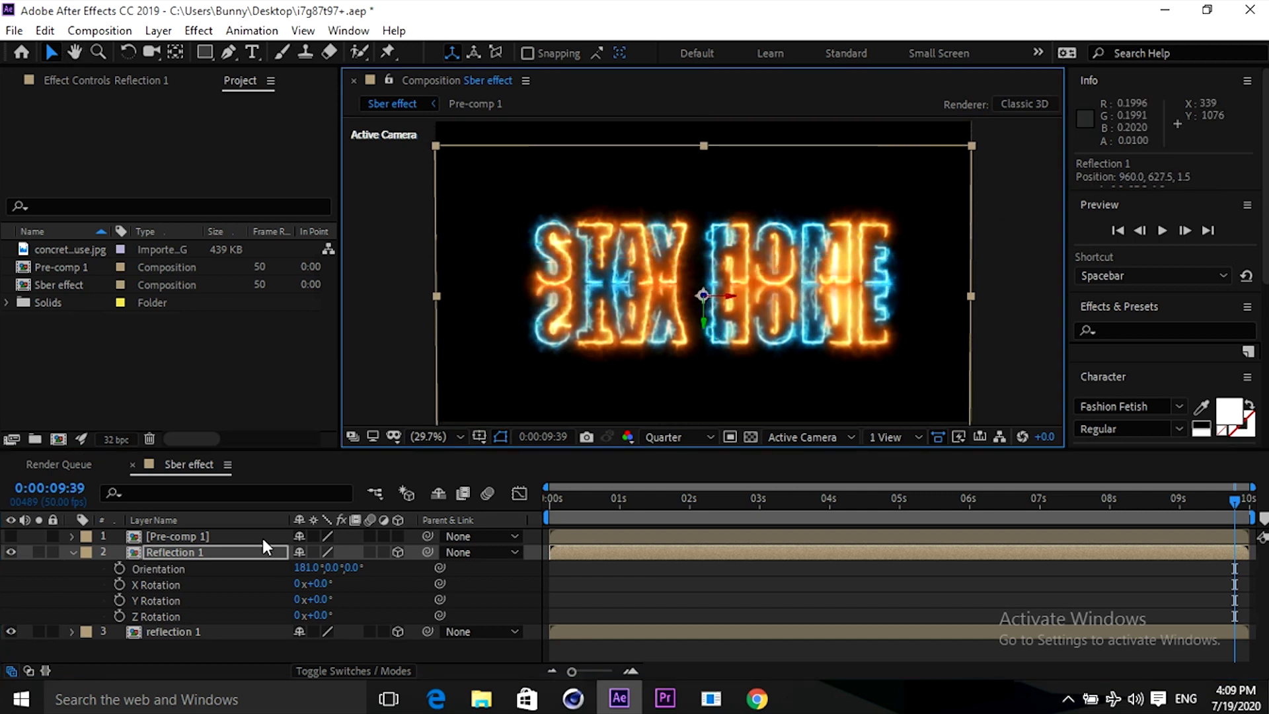
left_click(71, 552)
left_click(165, 569)
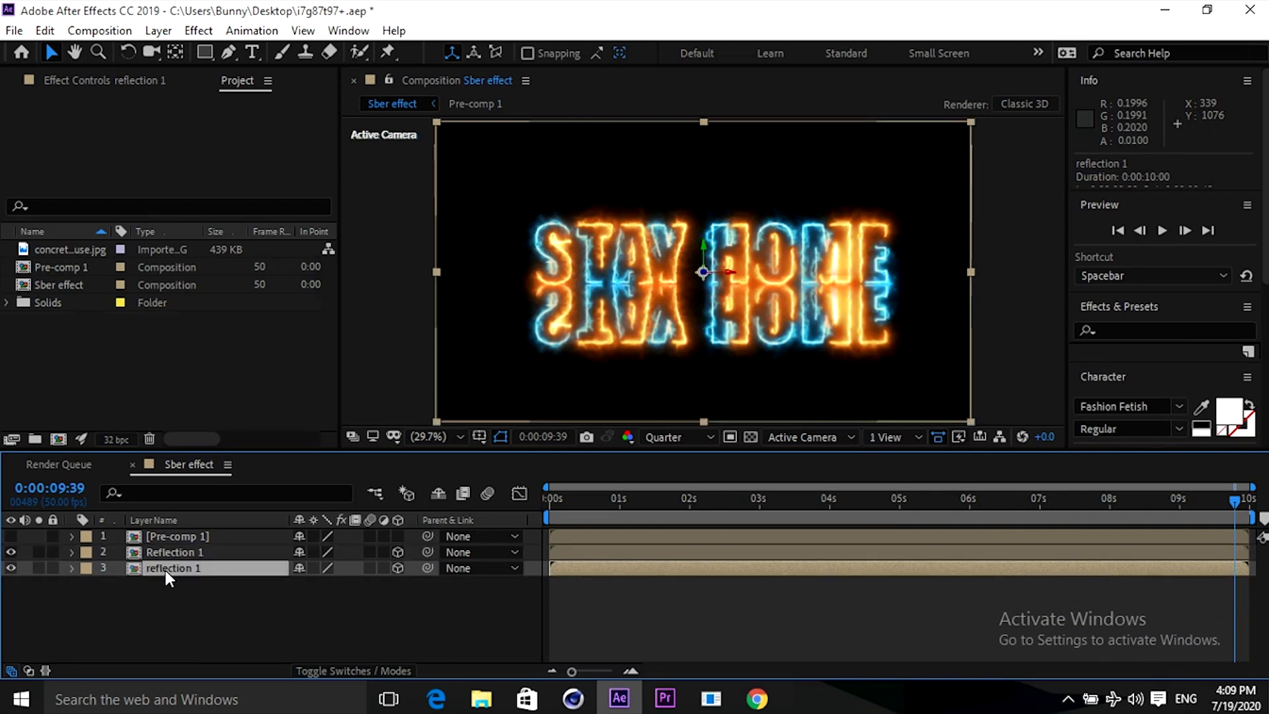
Set the bottom reflection 1 layer's X orientation to 180° and move it down to Y position 630.8.
key("r")
left_click_drag(300, 583, 65, 520)
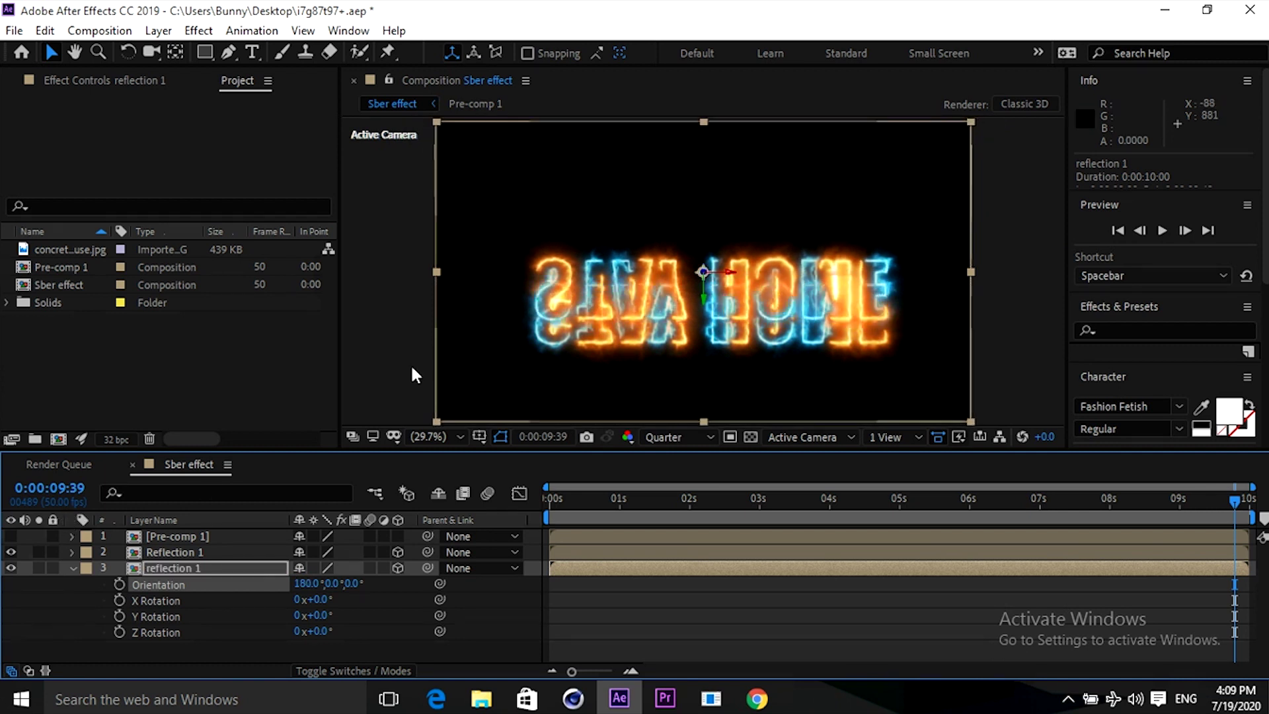
left_click_drag(704, 297, 700, 338)
key("ctrl+z")
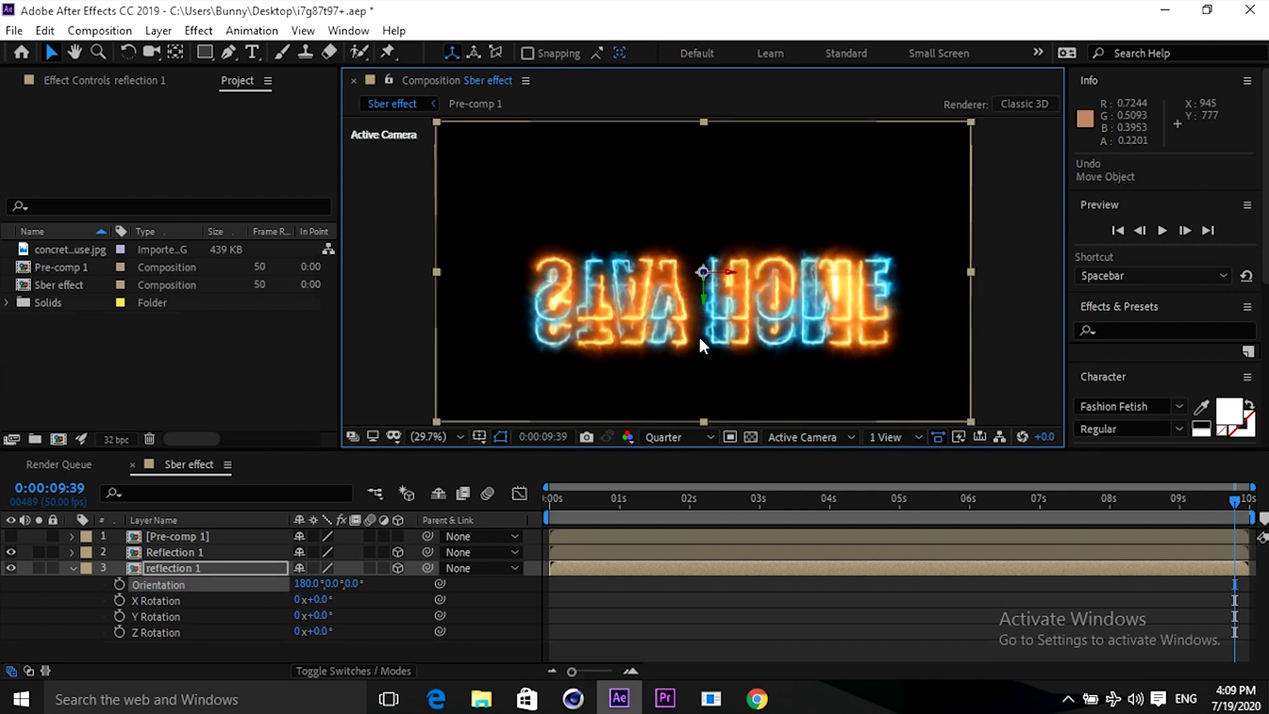
left_click_drag(703, 298, 704, 325)
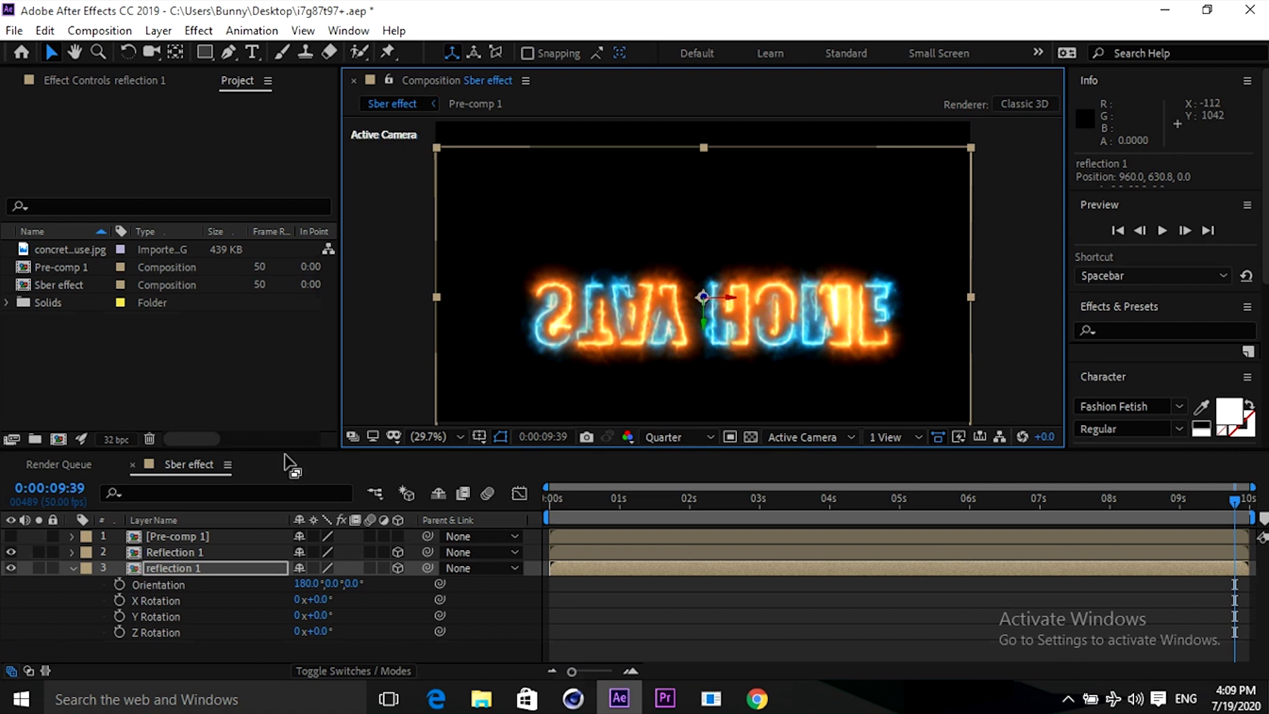
Show the Pre-comp 1 layer temporarily to compare the title with both reflections, and collapse the bottom reflection layer's properties.
left_click(11, 536)
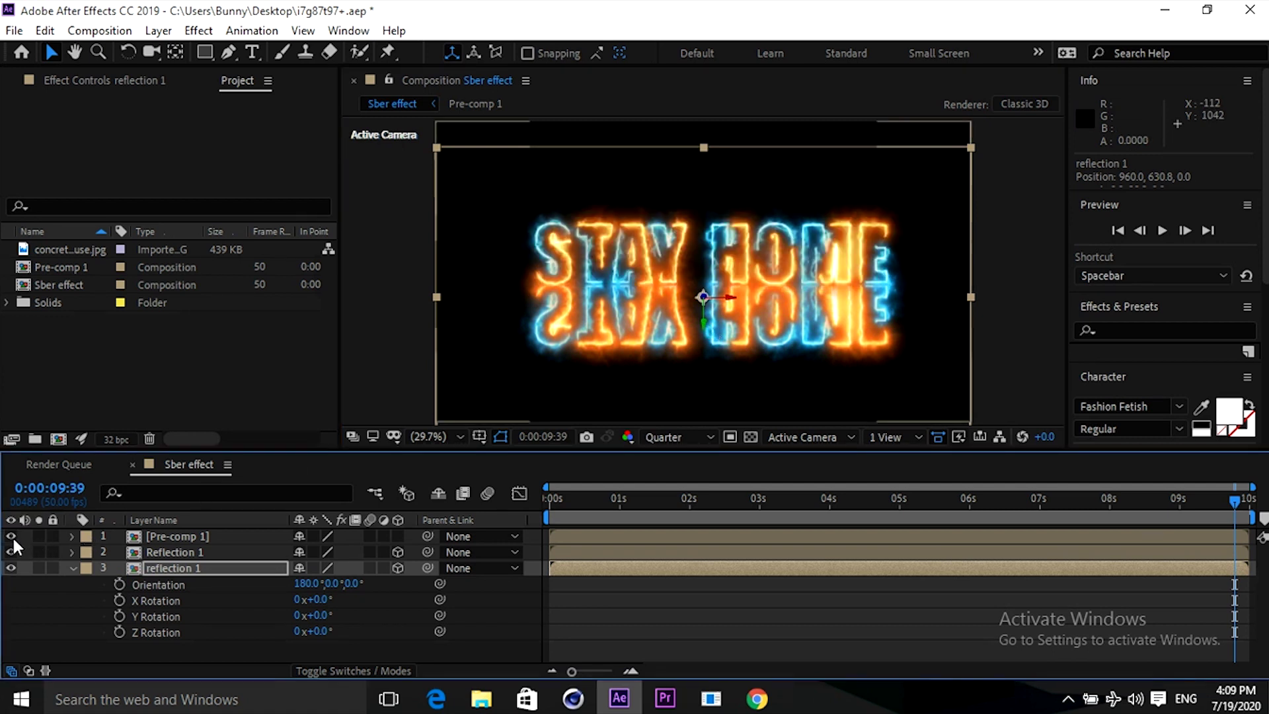
left_click(72, 567)
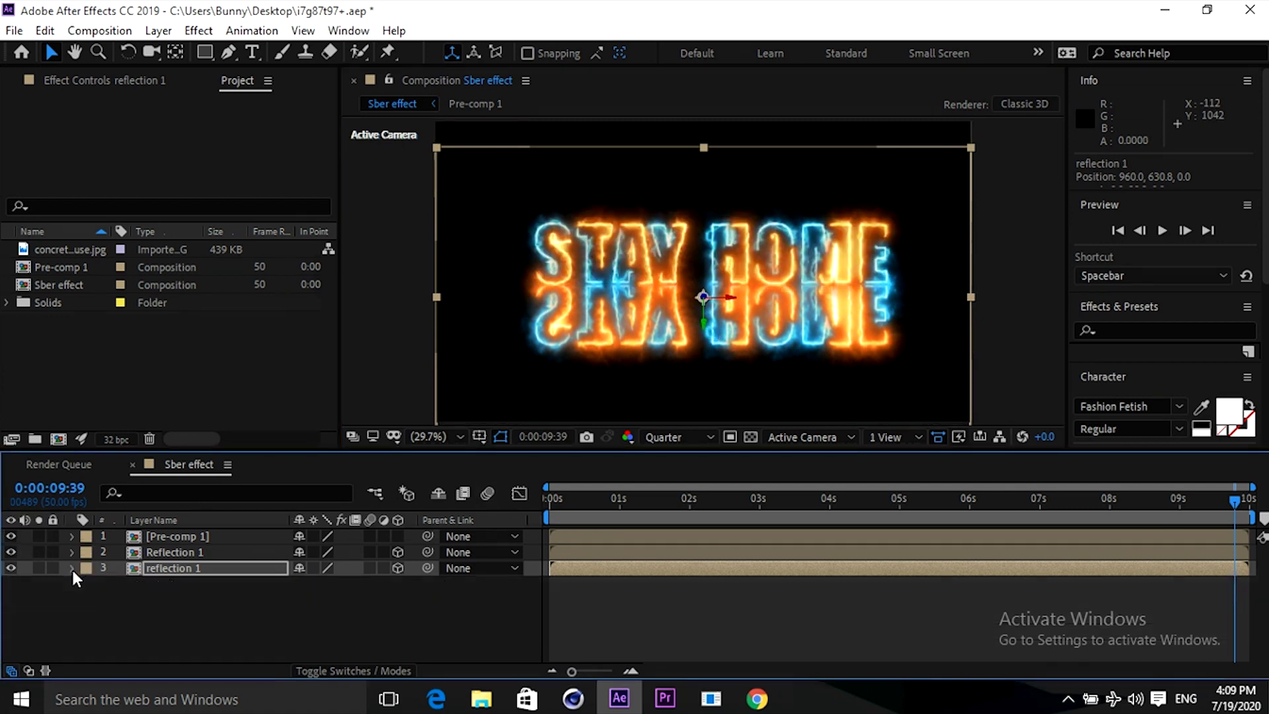
key("Return")
left_click(10, 536)
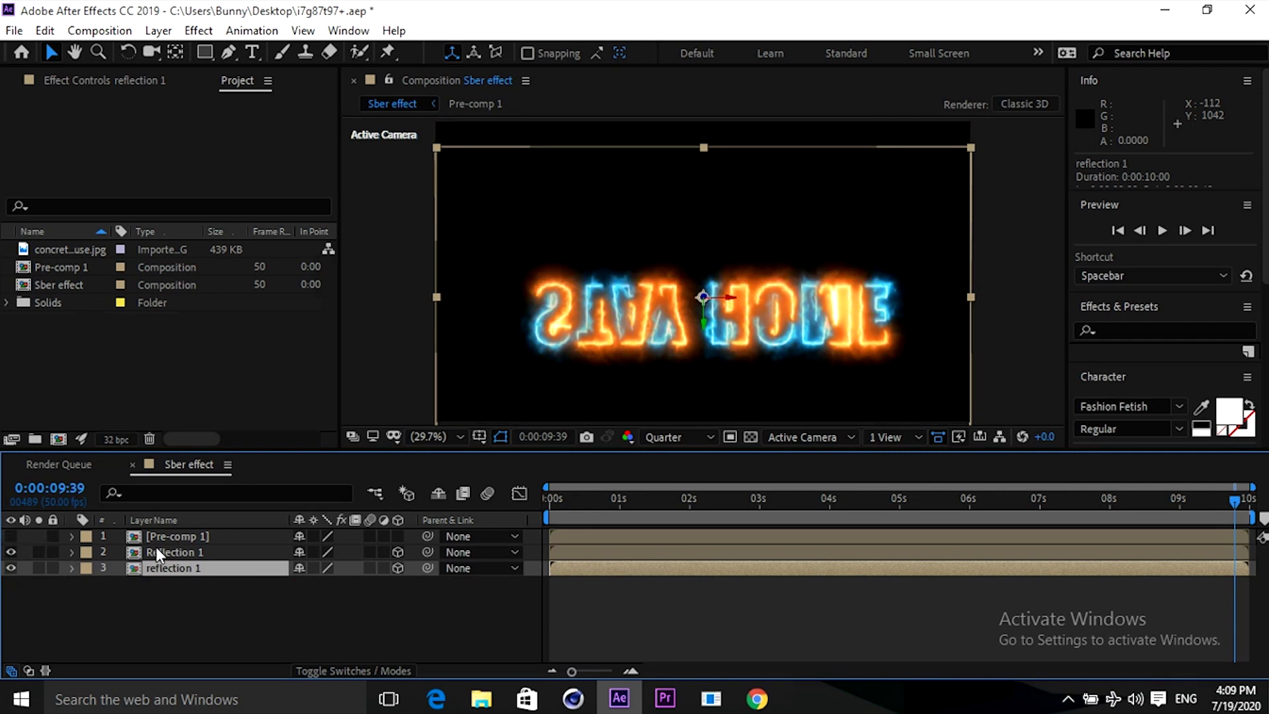
Apply Fast Box Blur to the middle Reflection 1 layer and undo the trial blur radius change.
left_click(157, 552)
left_click(198, 30)
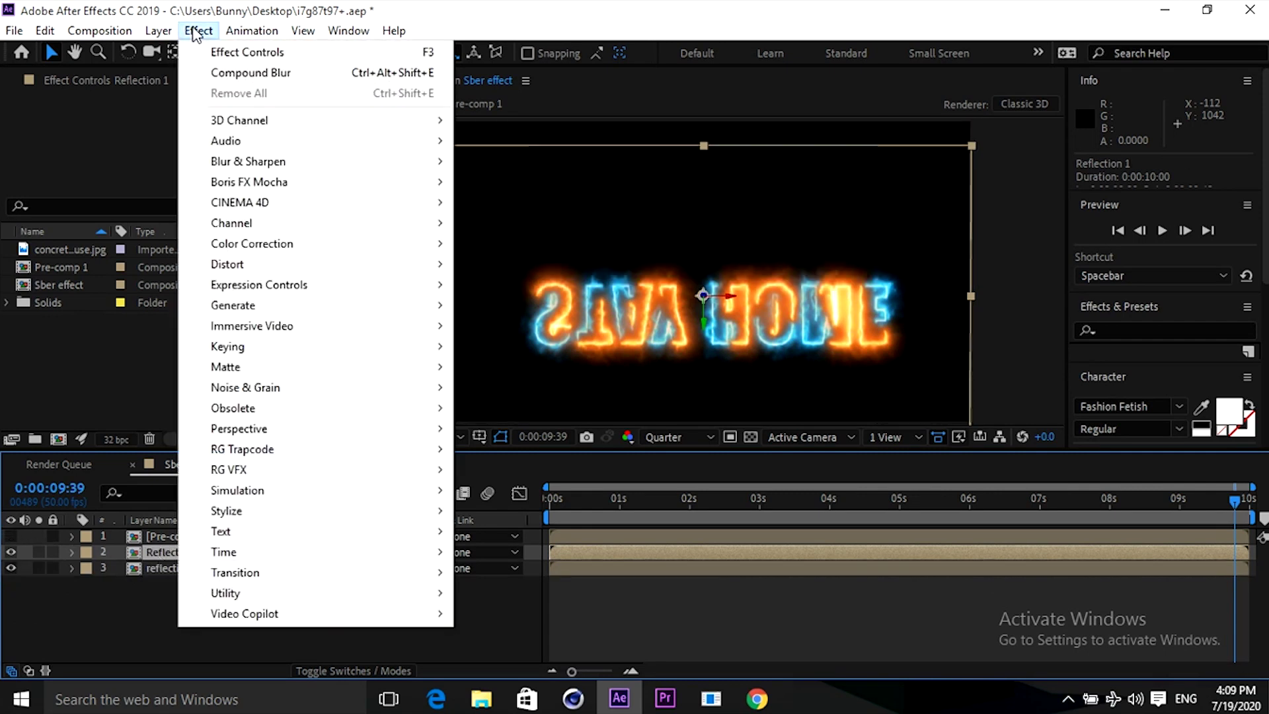
mouse_move(294, 161)
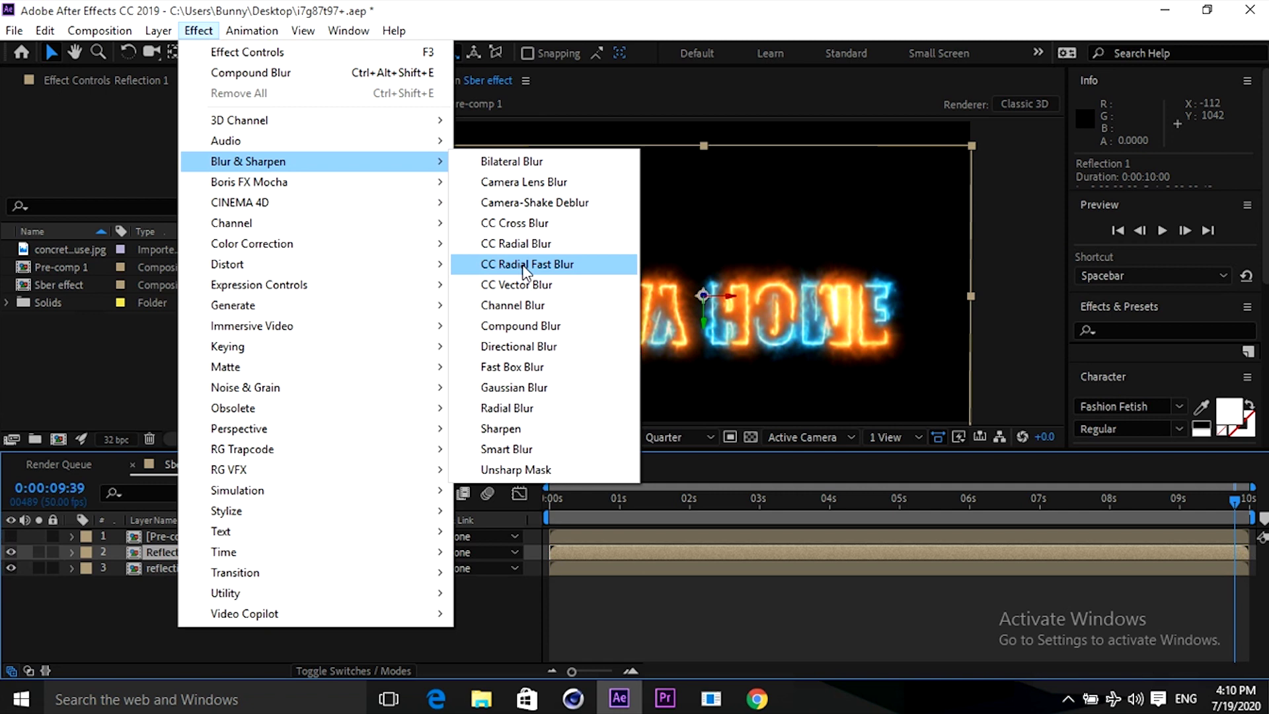
left_click(525, 367)
left_click_drag(190, 139, 237, 136)
key("ctrl+z")
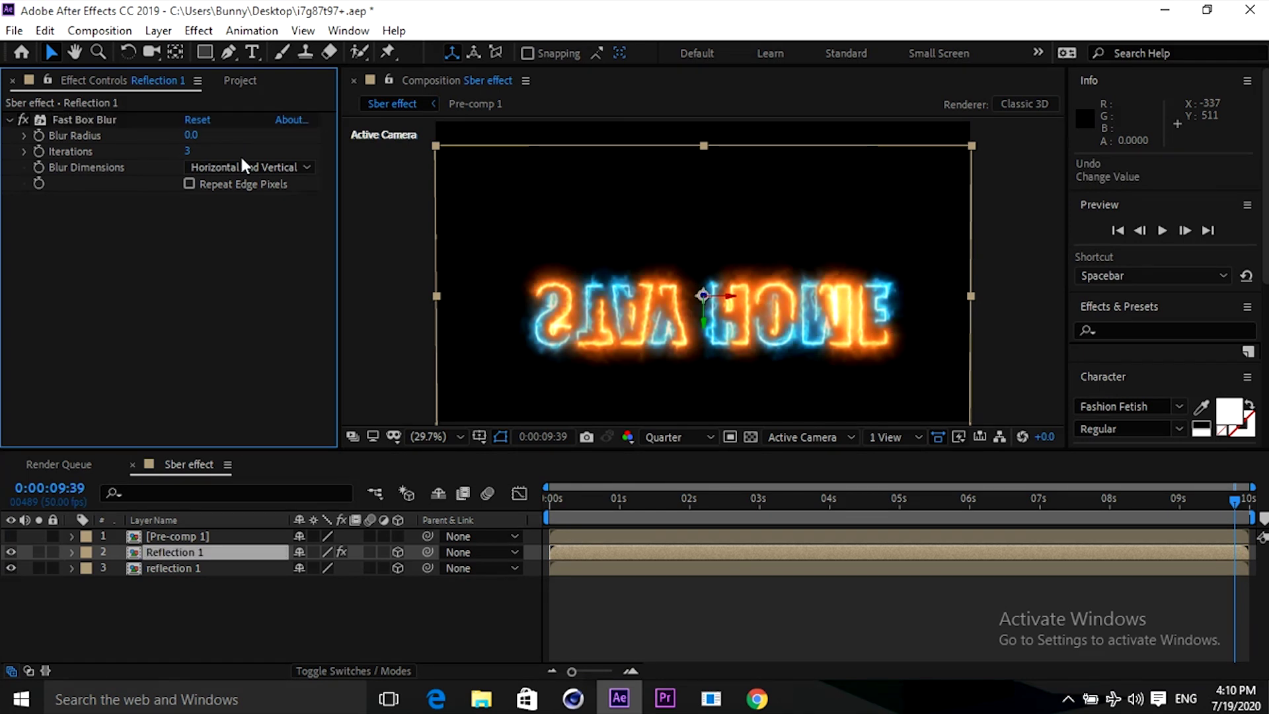
Set the middle Reflection 1 layer's blur dimensions to Vertical with a radius of 94, and show the Pre-comp 1 layer.
left_click(245, 167)
left_click(248, 227)
left_click_drag(191, 135, 293, 149)
left_click(12, 536)
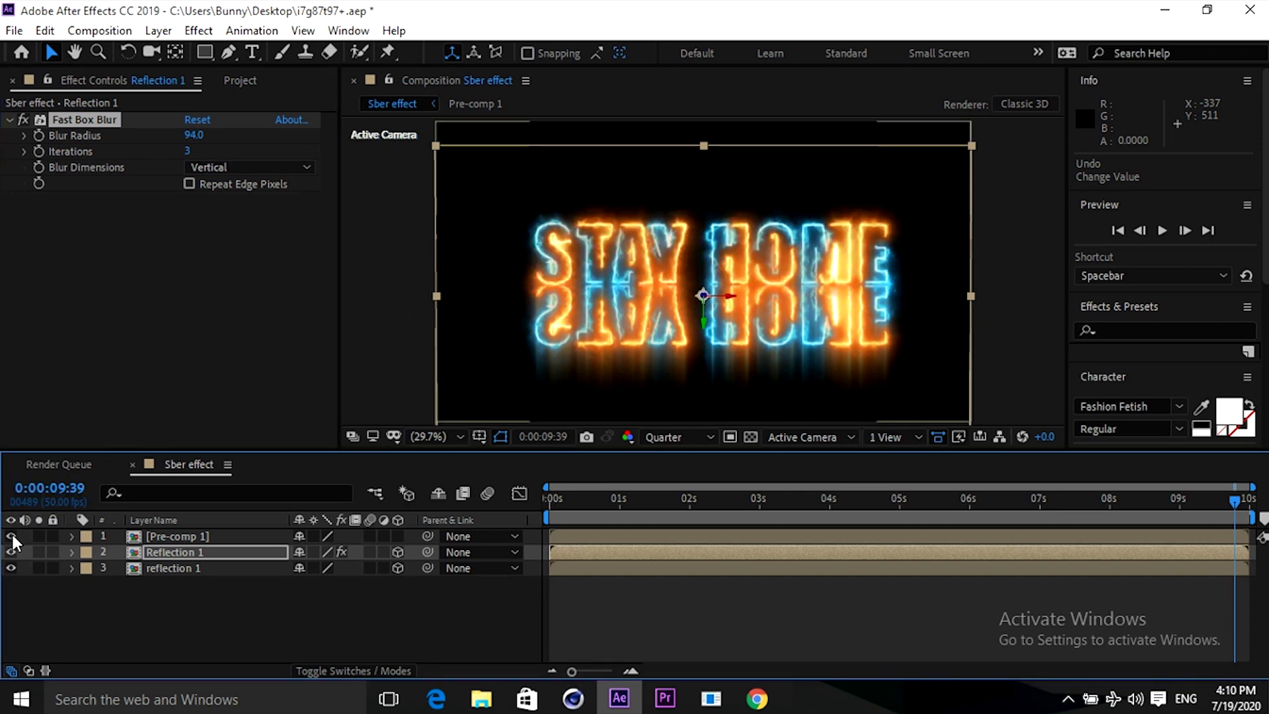
Apply Fast Box Blur to the bottom reflection 1 layer with blur dimensions set to Vertical.
left_click(158, 569)
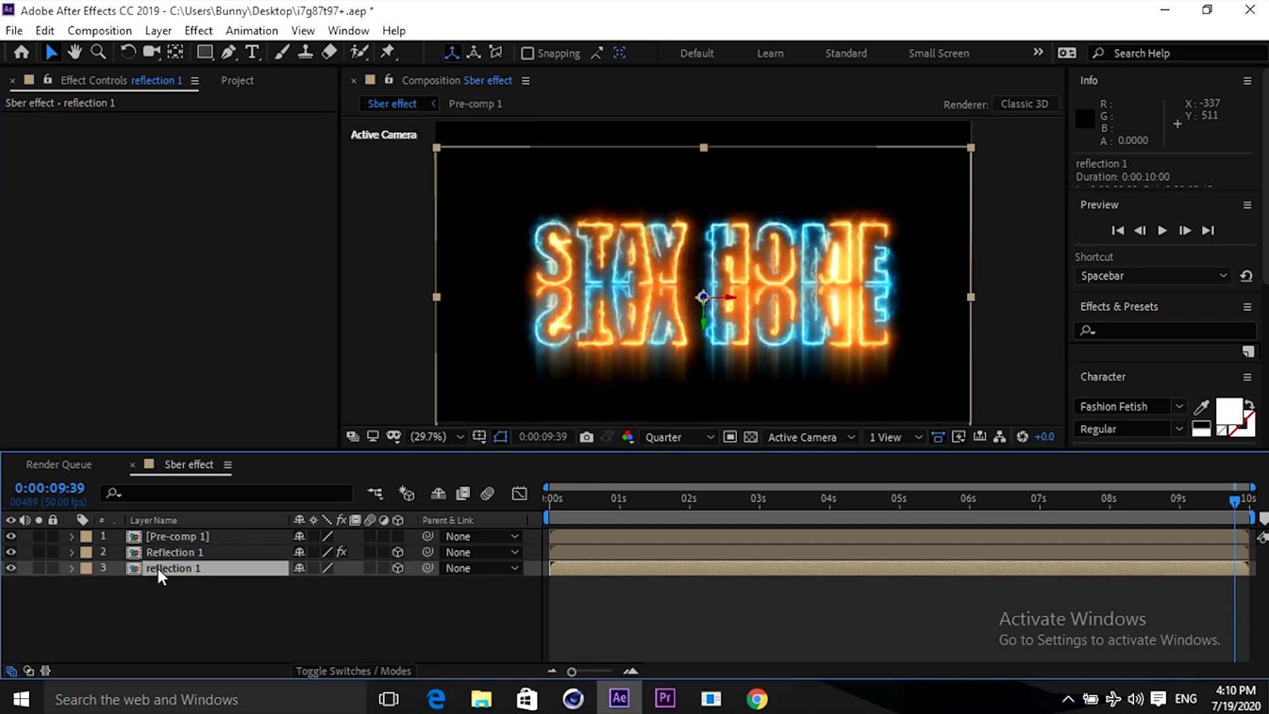
left_click(198, 30)
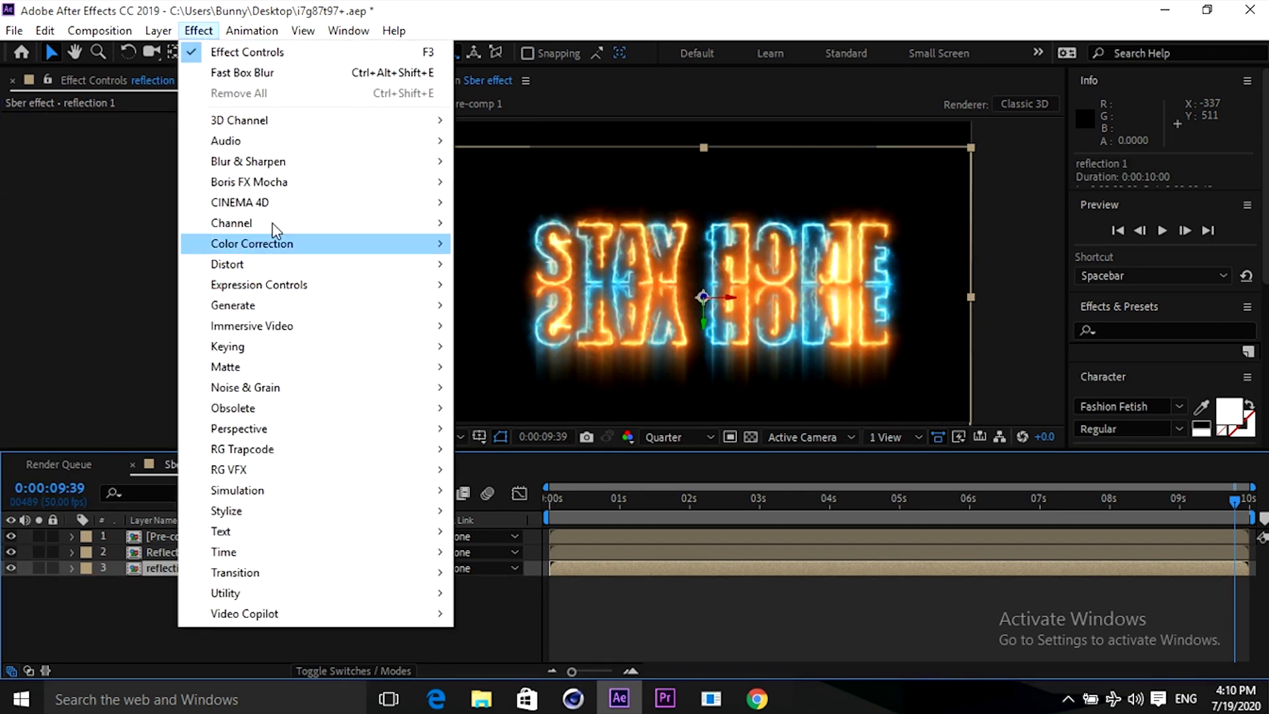
mouse_move(232, 163)
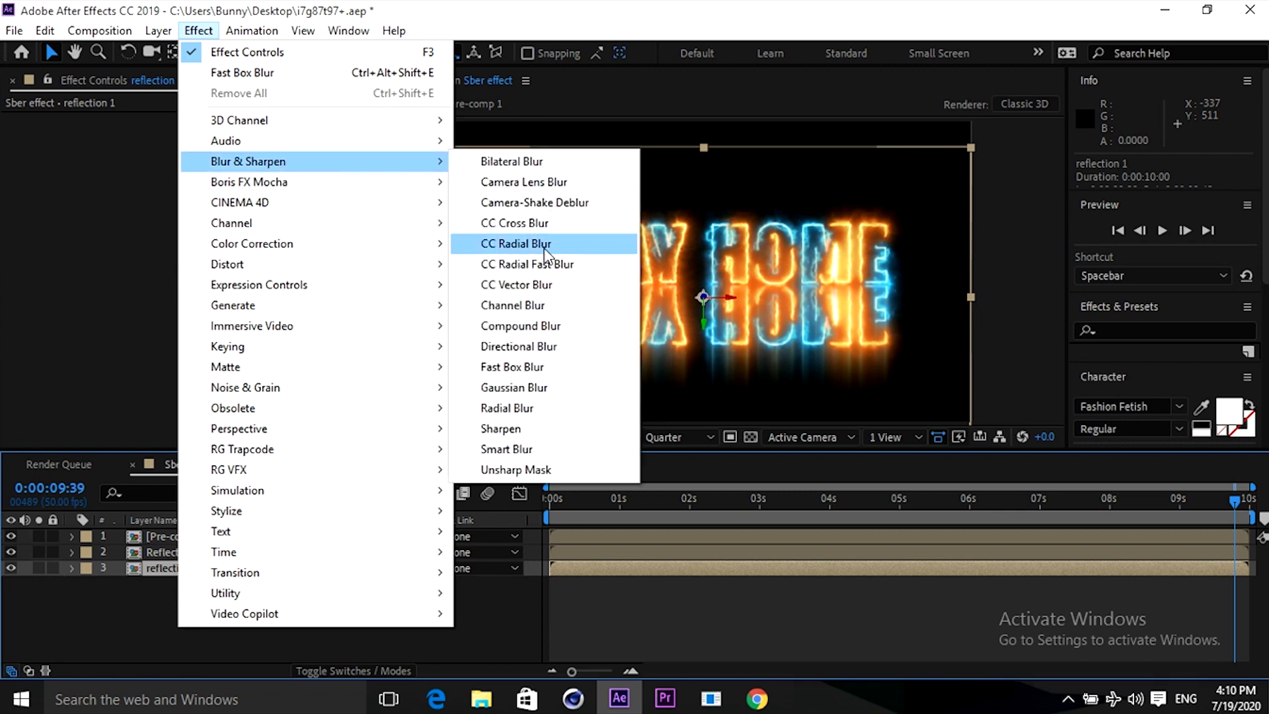
left_click(537, 367)
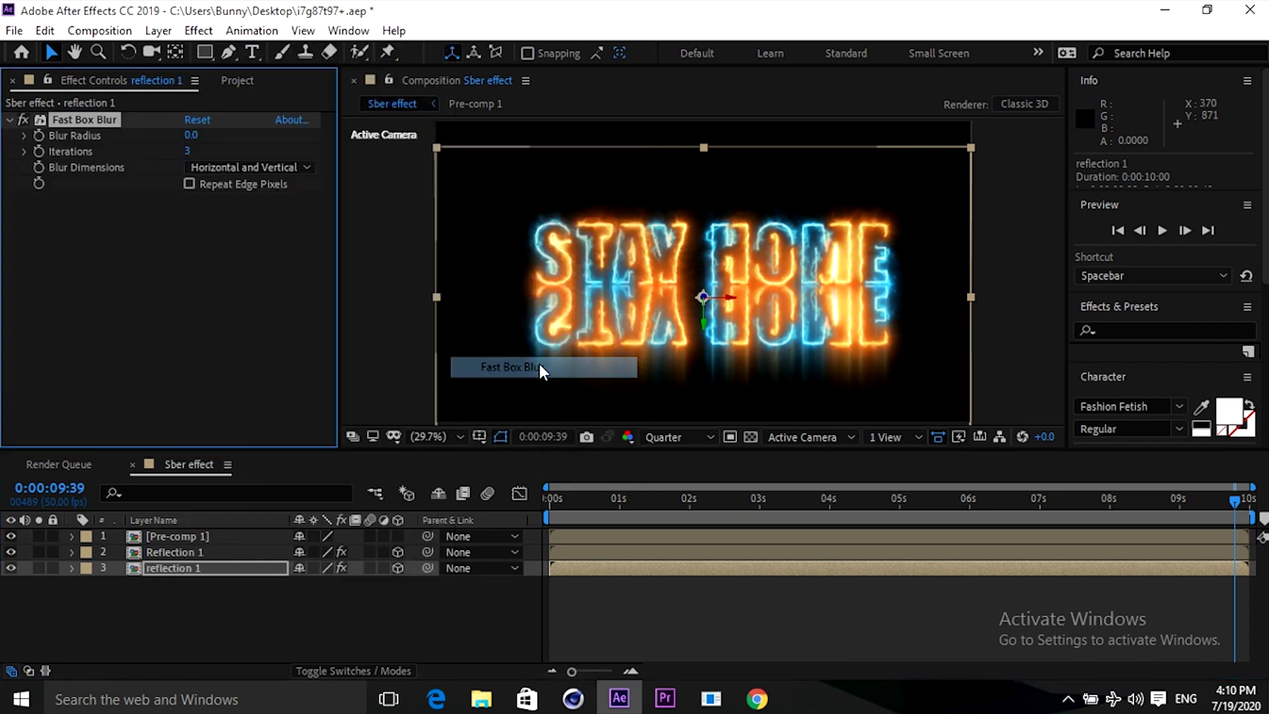
left_click(228, 167)
left_click(233, 226)
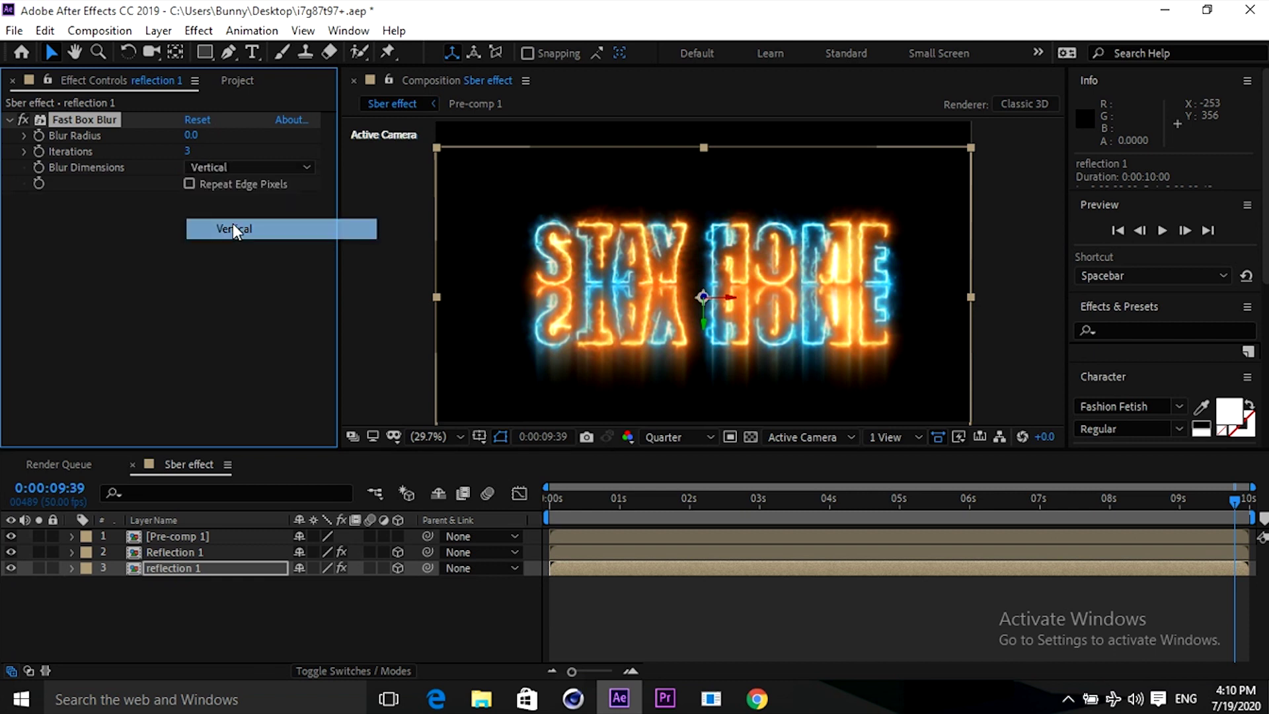
Set the bottom reflection 1 layer's blur radius to 200.
left_click_drag(192, 139, 395, 154)
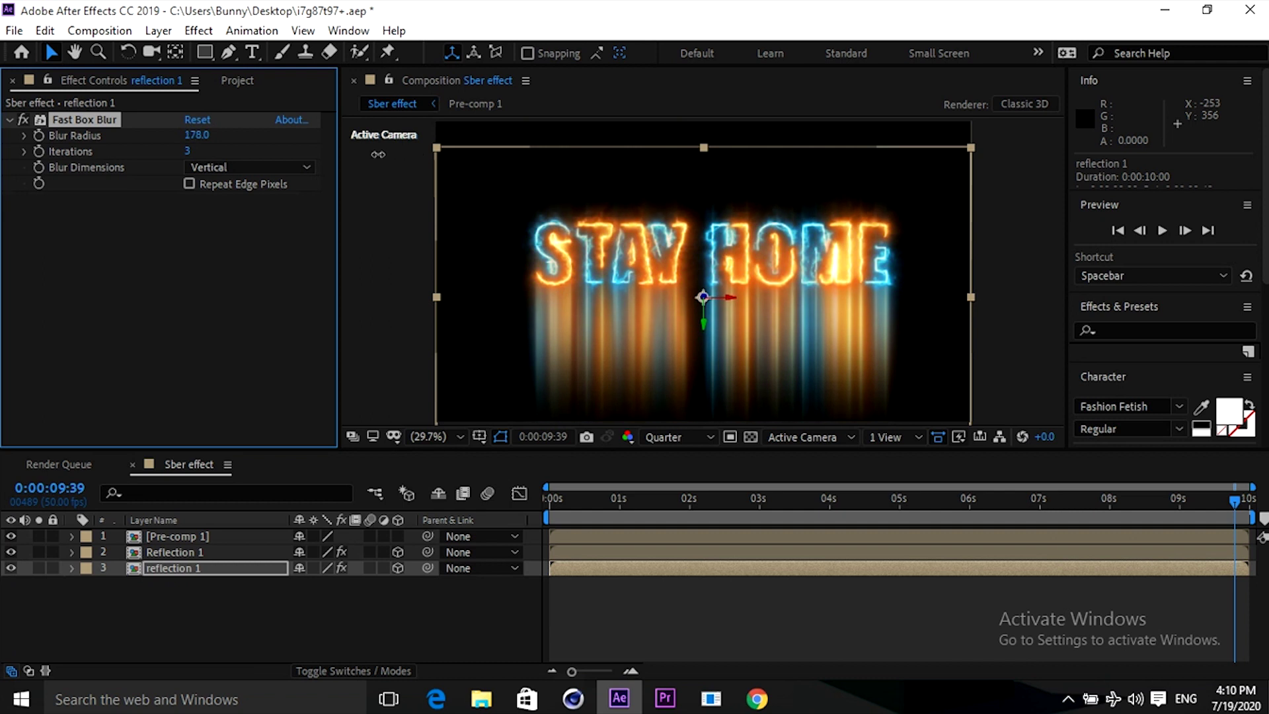
left_click(190, 137)
type("200")
key("Return")
Reduce the middle Reflection 1 layer's blur radius to 56 and deselect all layers.
left_click(153, 553)
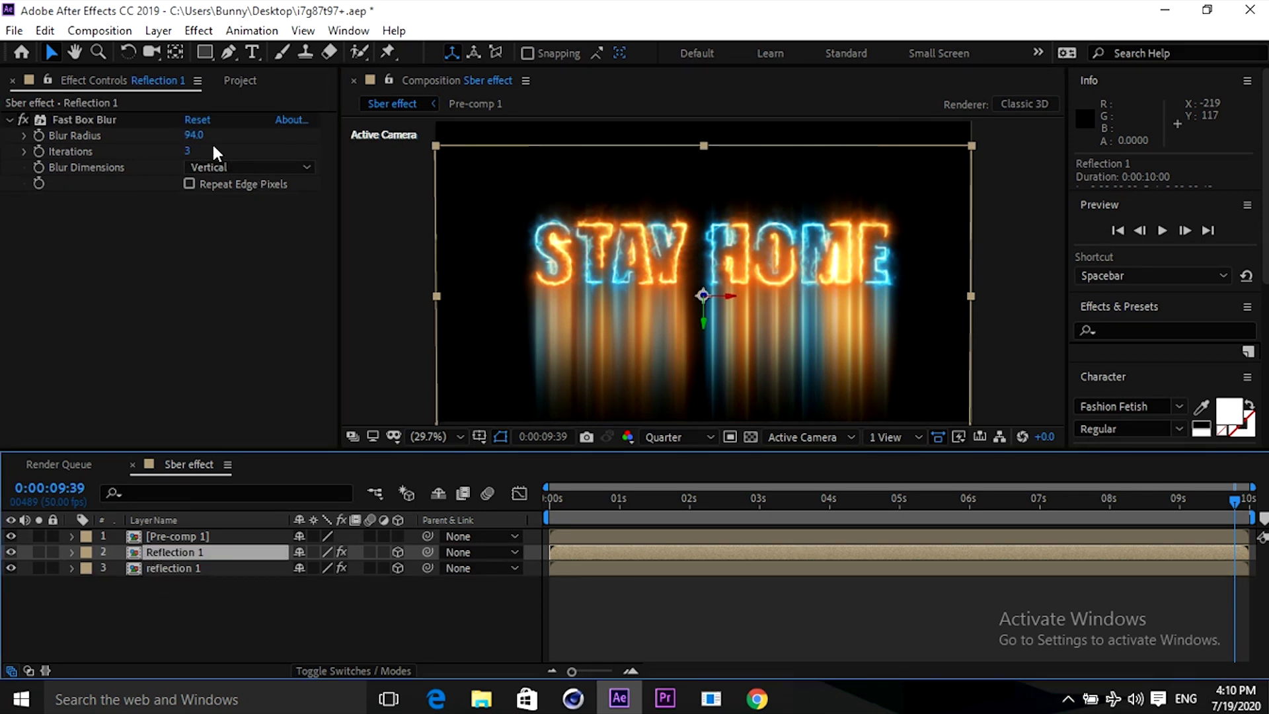
mouse_move(192, 135)
left_mouse_down()
mouse_move(275, 136)
mouse_move(177, 140)
left_mouse_up()
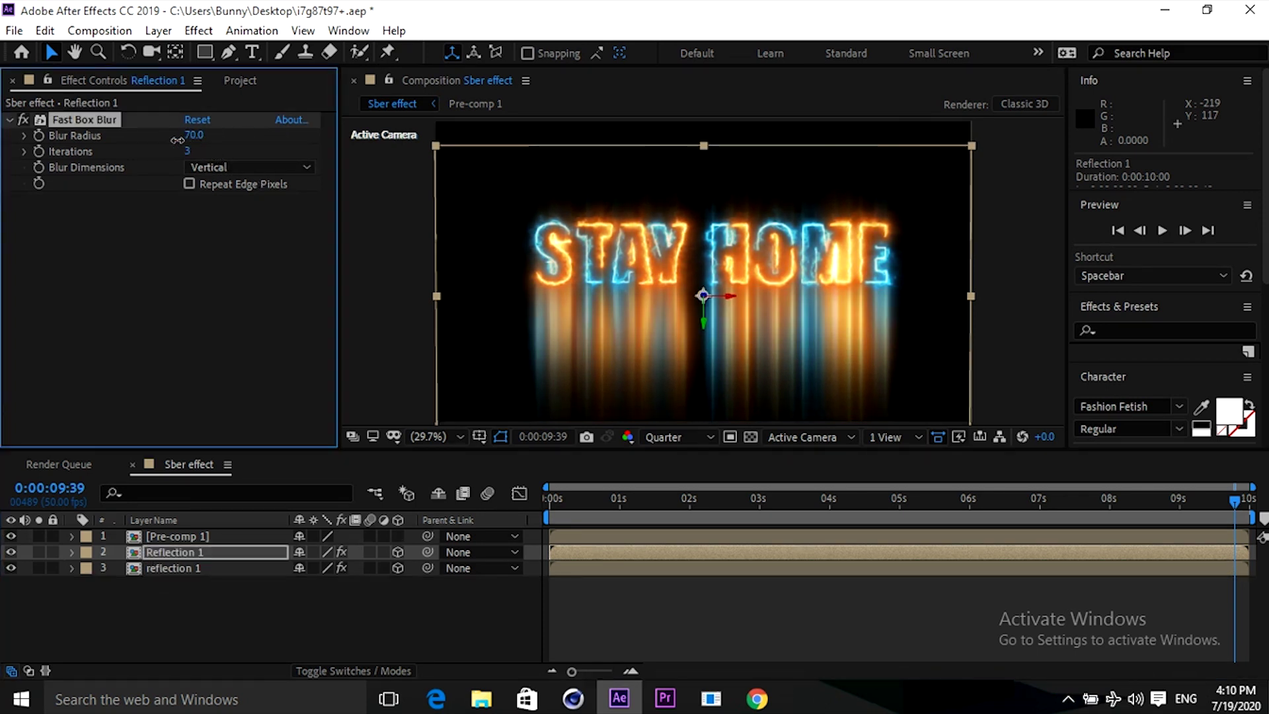
left_click(154, 614)
left_click(187, 385)
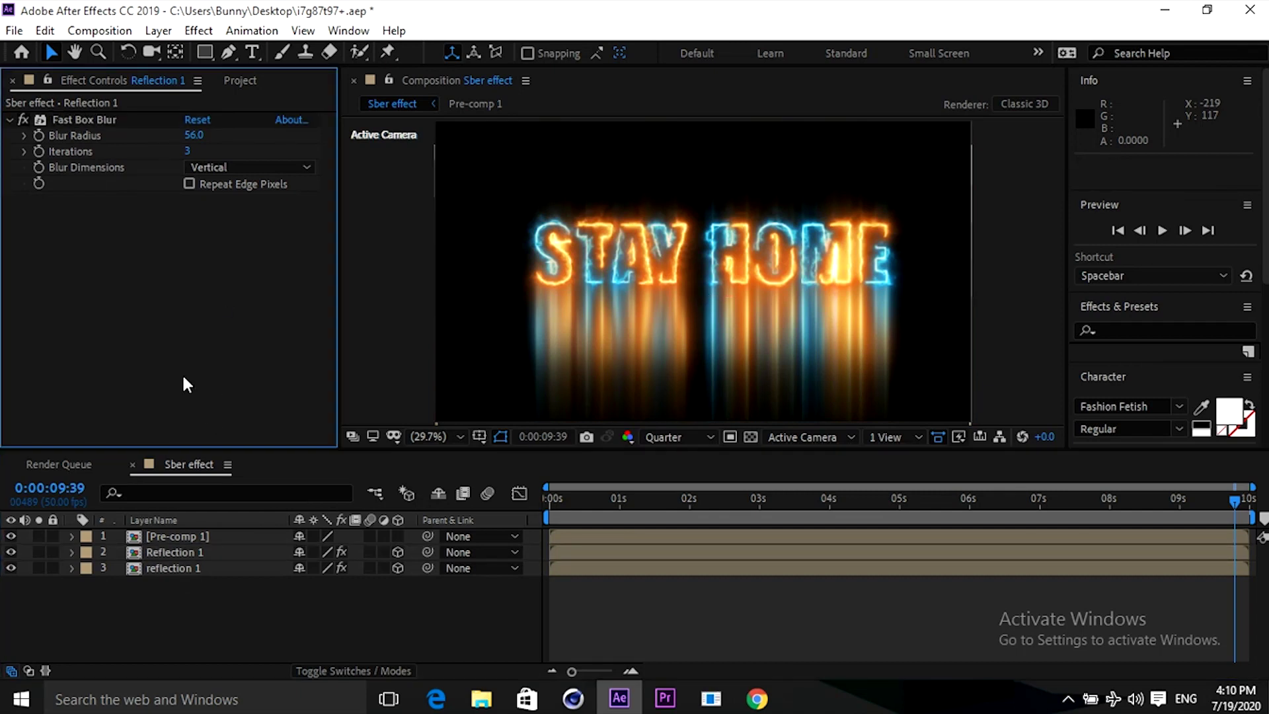
Import the Floor_Texture image from the Desktop and place it at the top of the Sber effect layer stack.
left_click(238, 81)
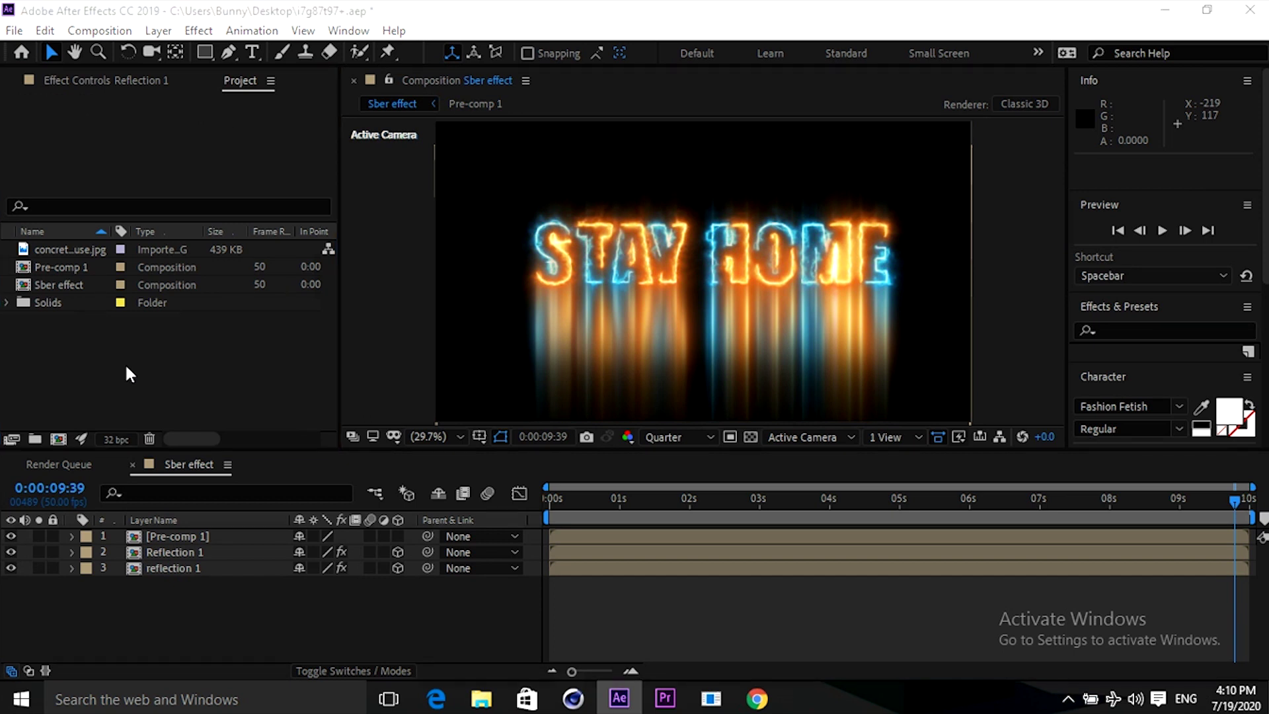
double_click(293, 347)
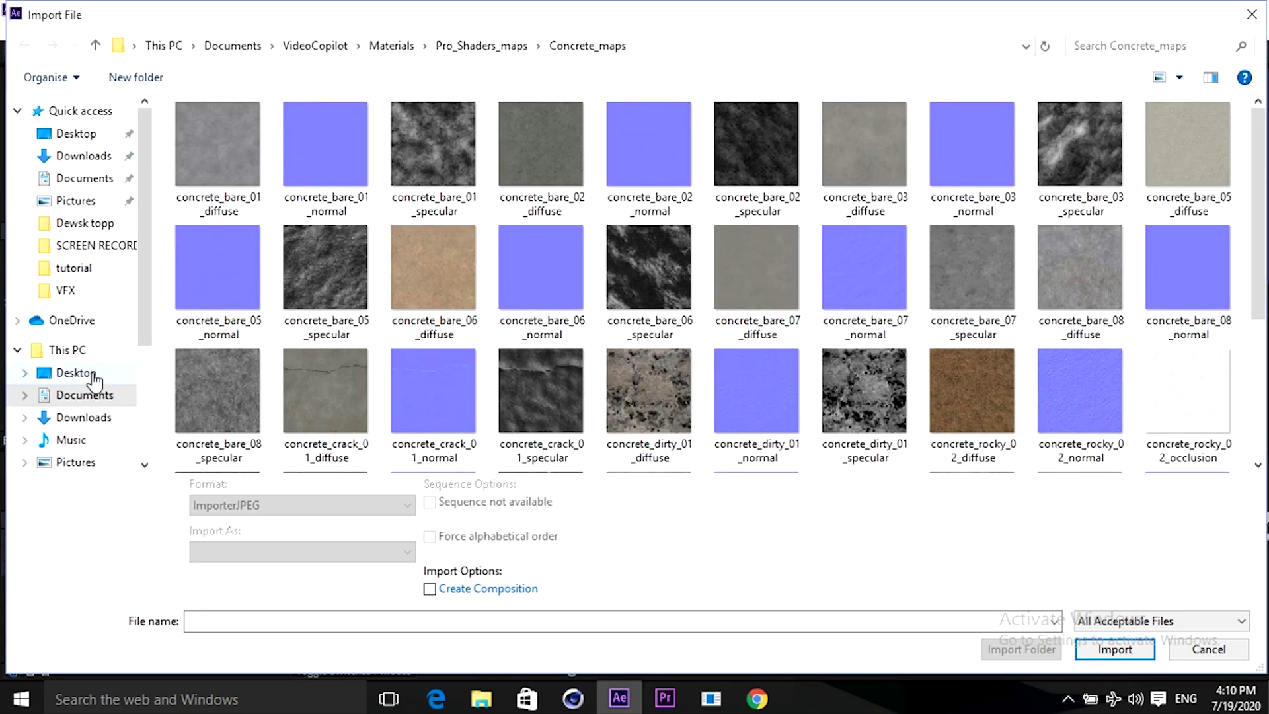
left_click(94, 374)
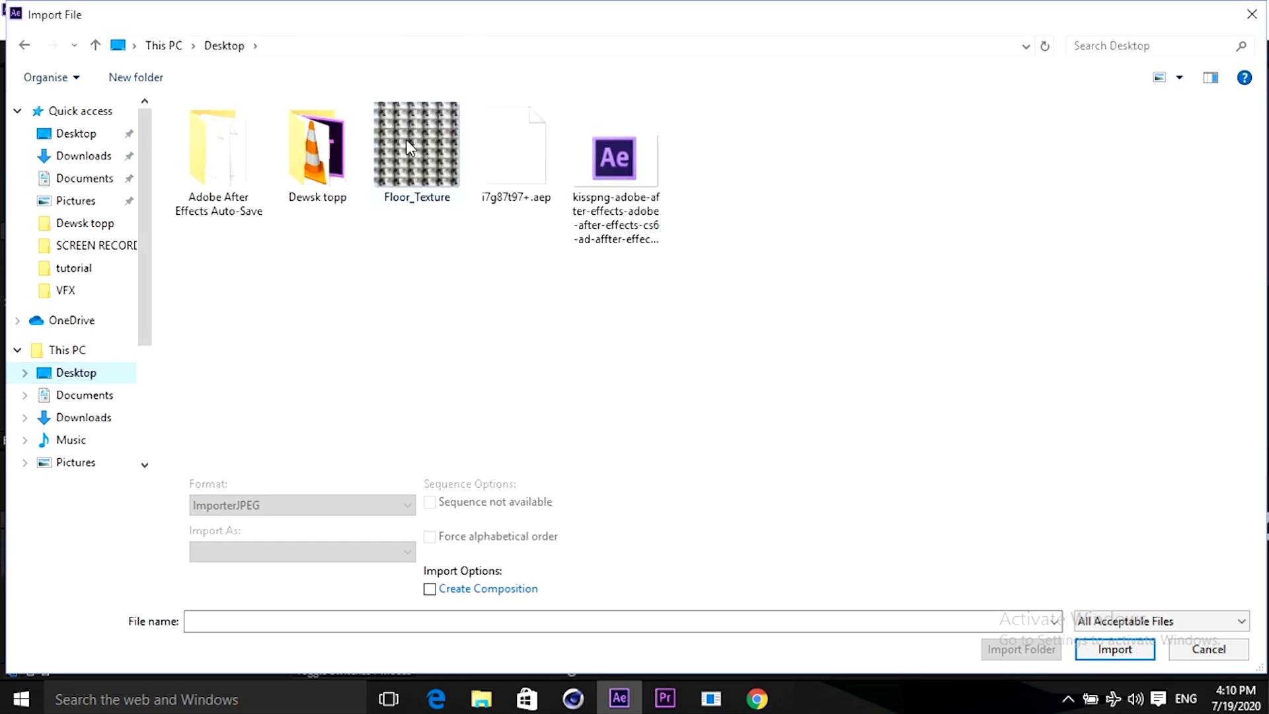
double_click(407, 152)
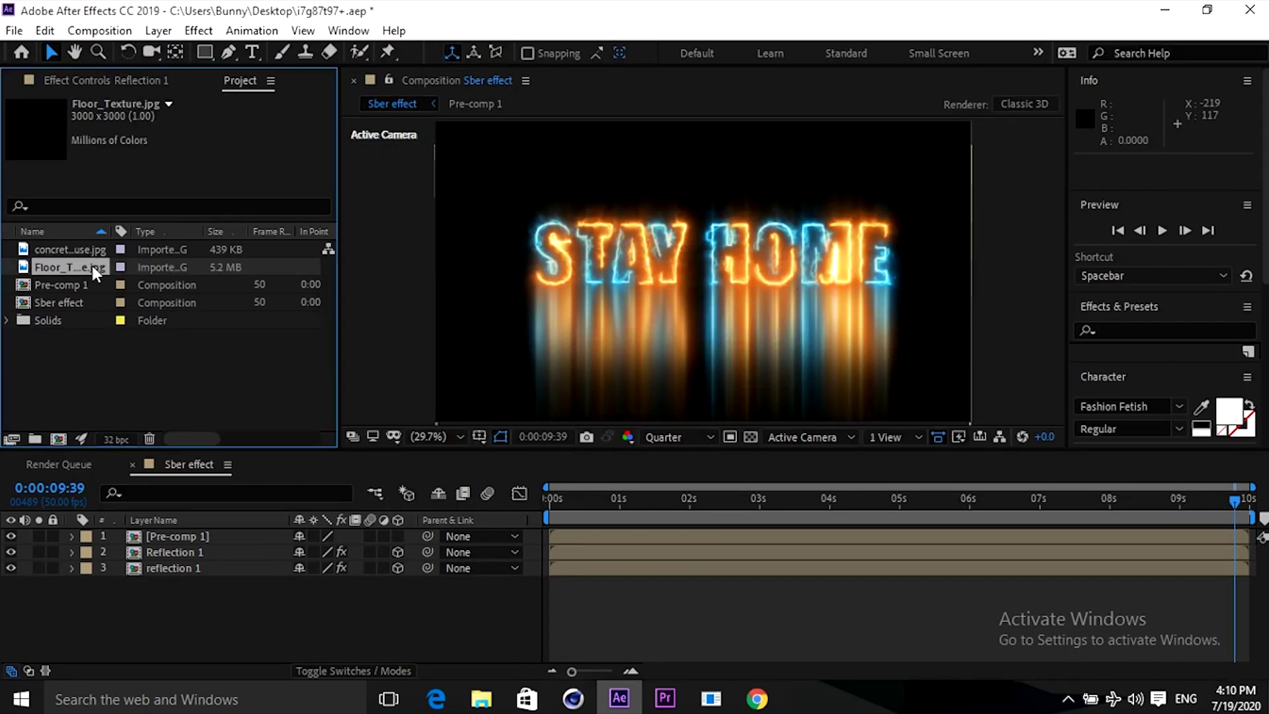
left_click_drag(91, 267, 171, 533)
Add a new camera layer to the Sber effect composition.
right_click(185, 624)
mouse_move(297, 418)
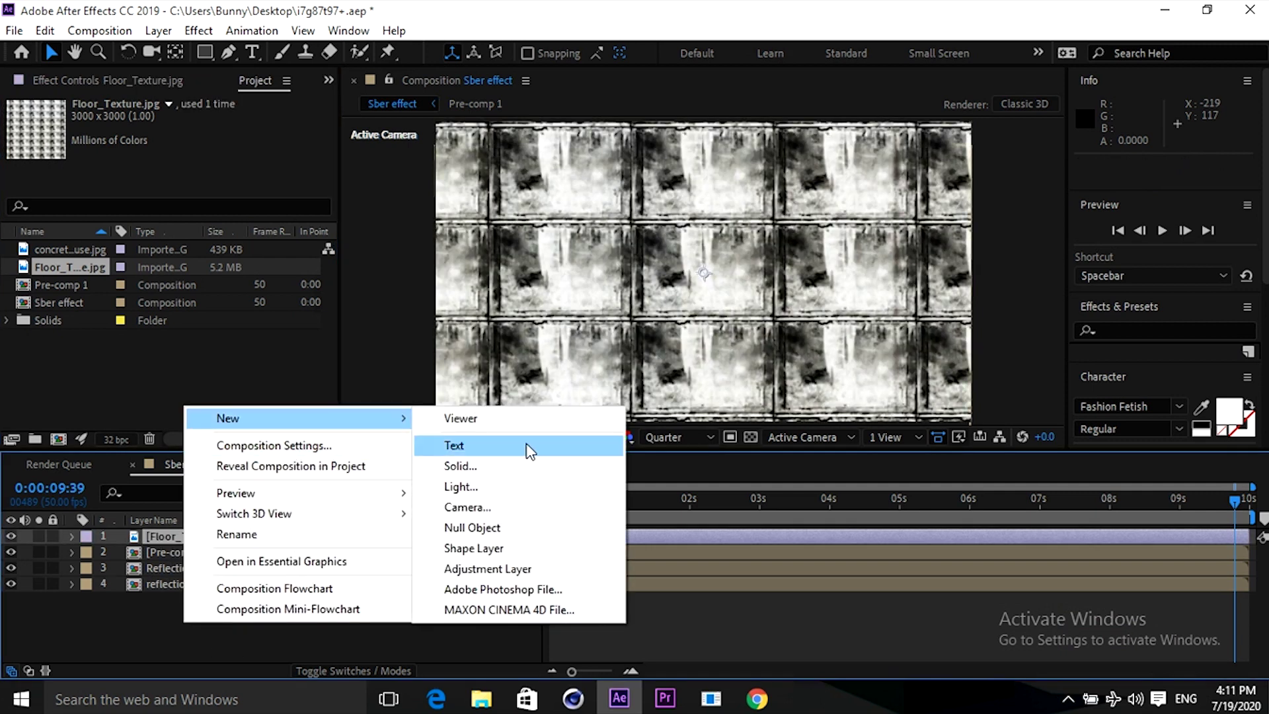
left_click(531, 509)
left_click(952, 552)
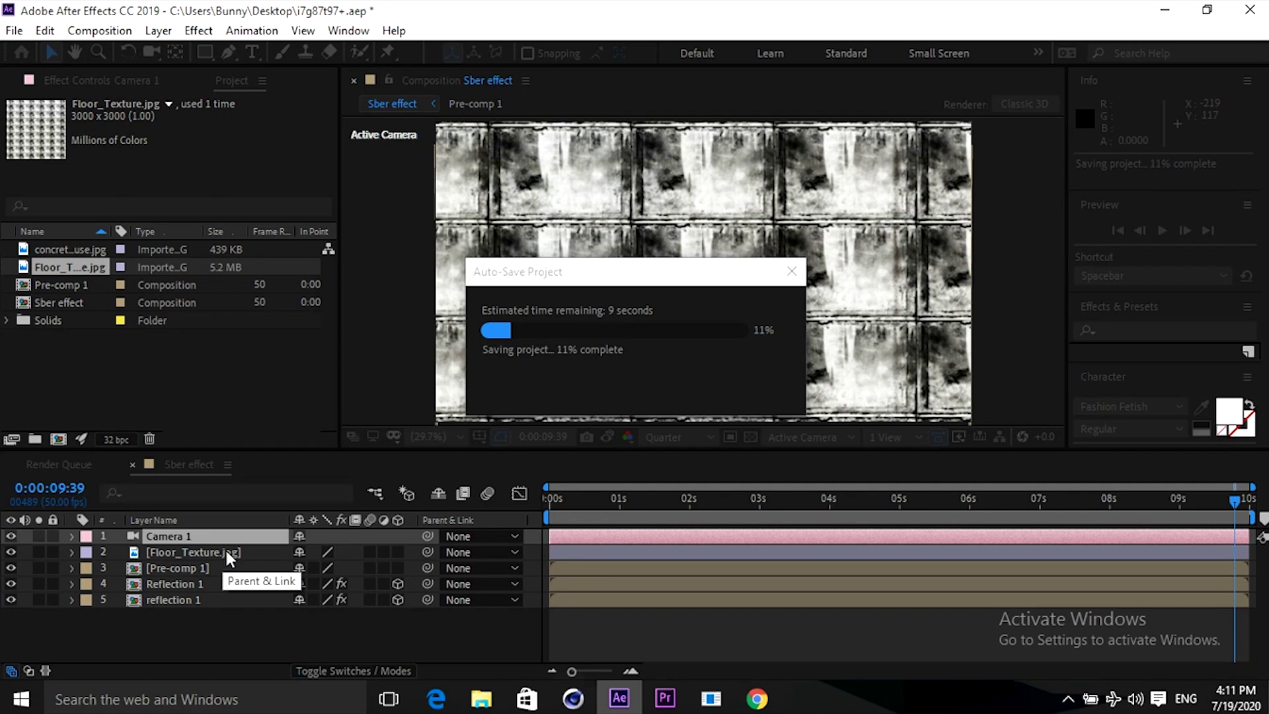
Scale the Floor_Texture layer to 70%.
left_click(226, 551)
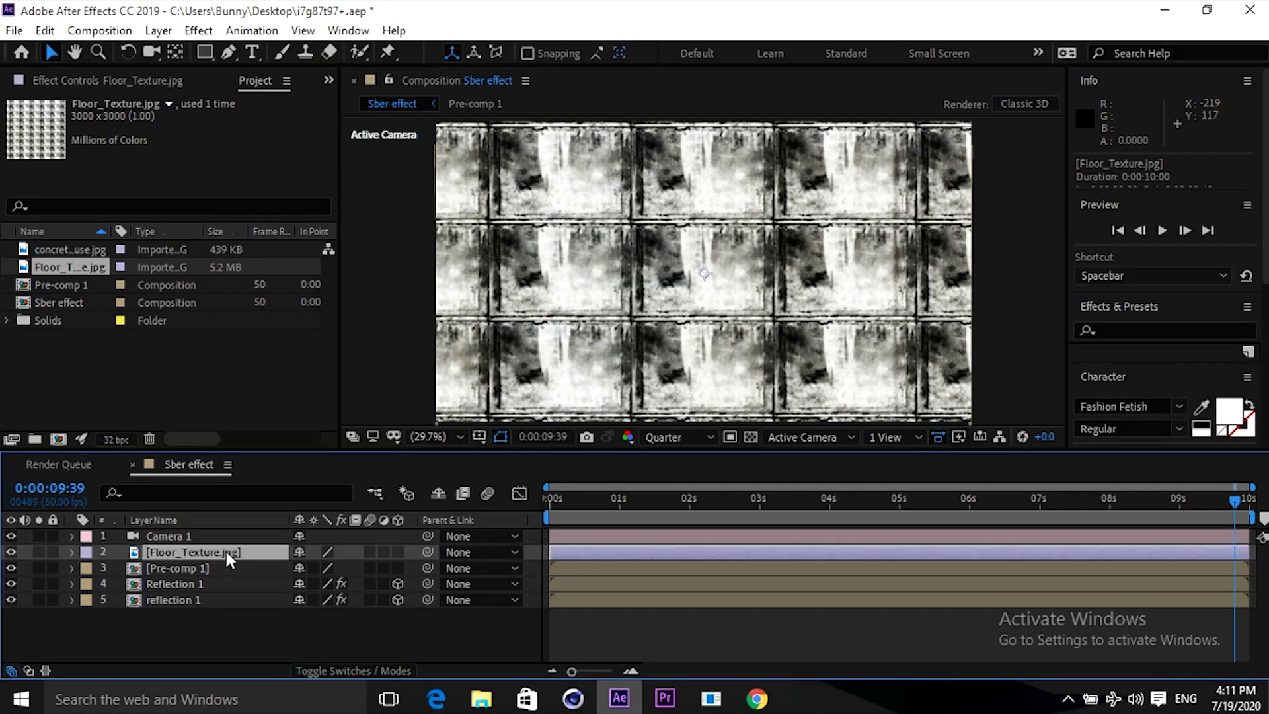
key("s")
left_click_drag(319, 567, 296, 567)
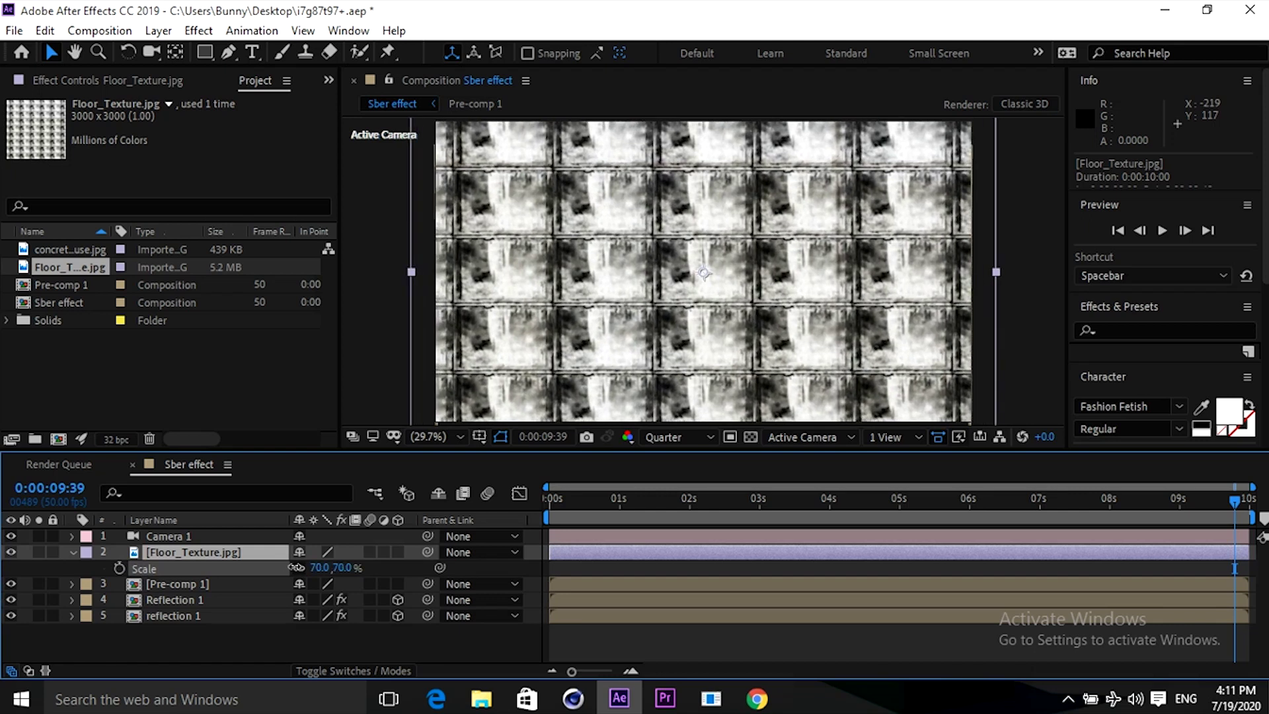
left_click(277, 554)
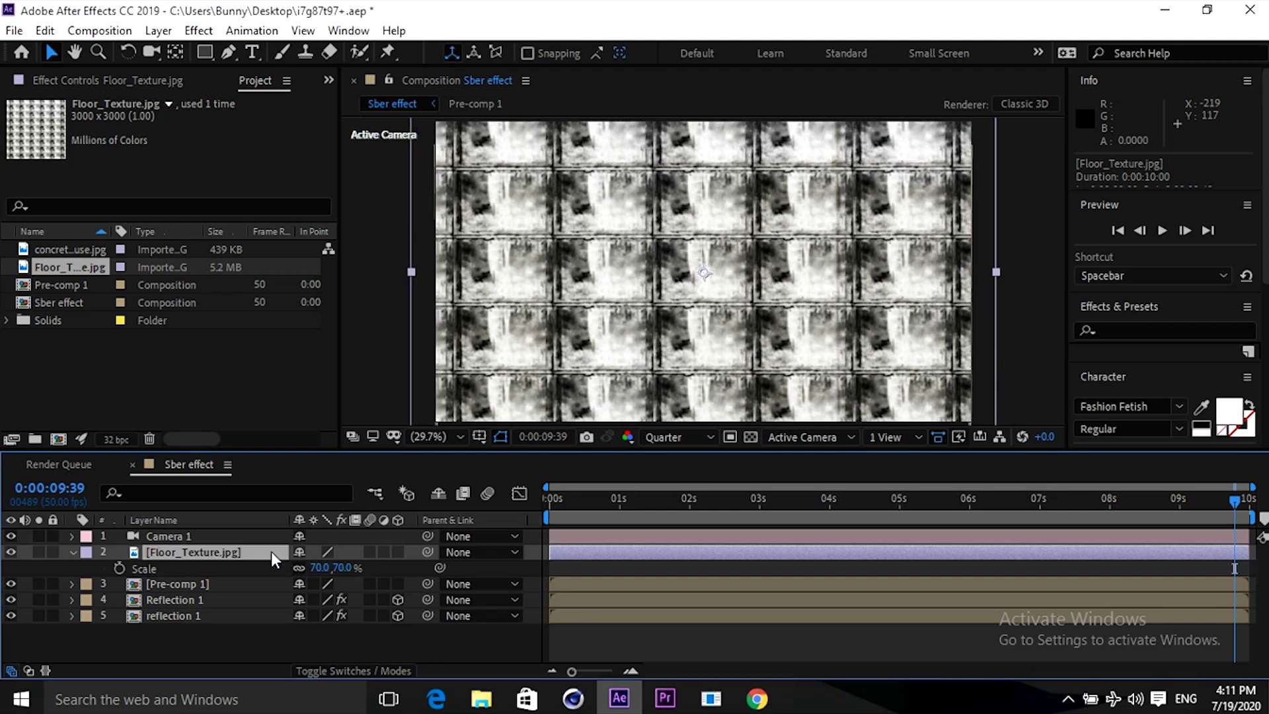
Lay the Floor_Texture layer flat in 3D with an X orientation of 270° and lower it to Y position 620.7.
left_click(399, 552)
key("r")
left_click_drag(308, 567, 181, 528)
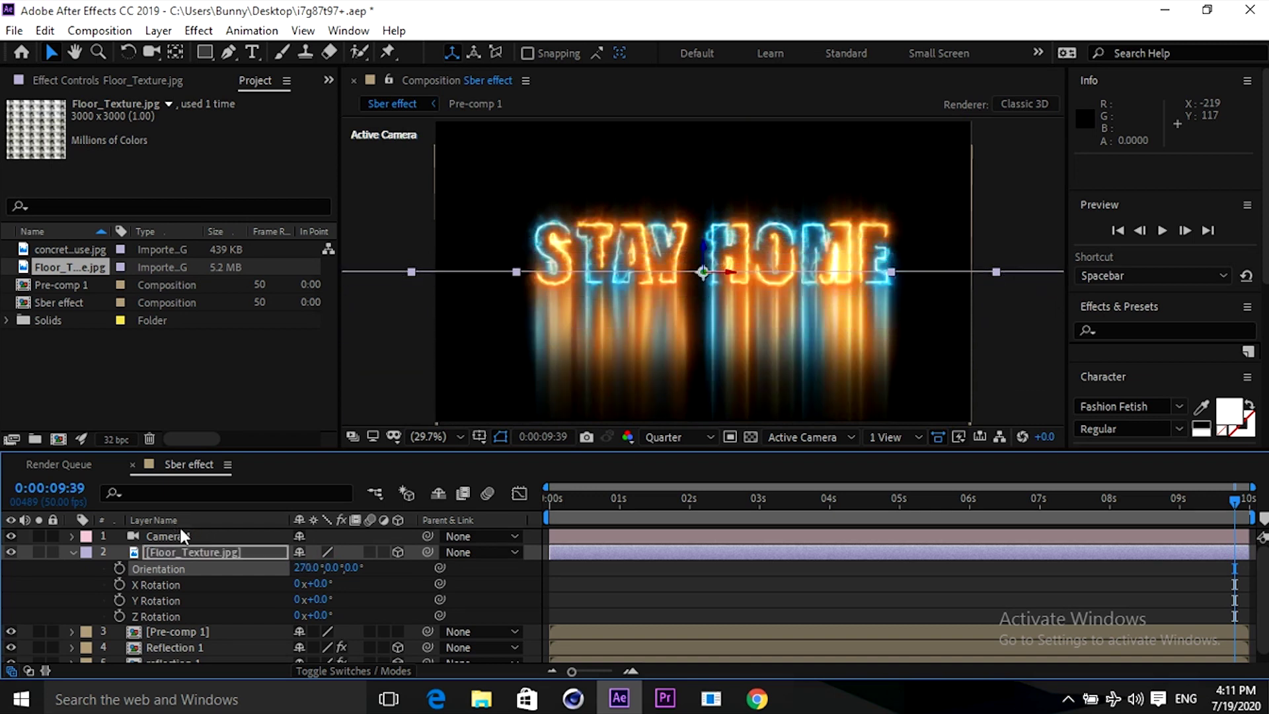
left_click_drag(704, 249, 575, 329)
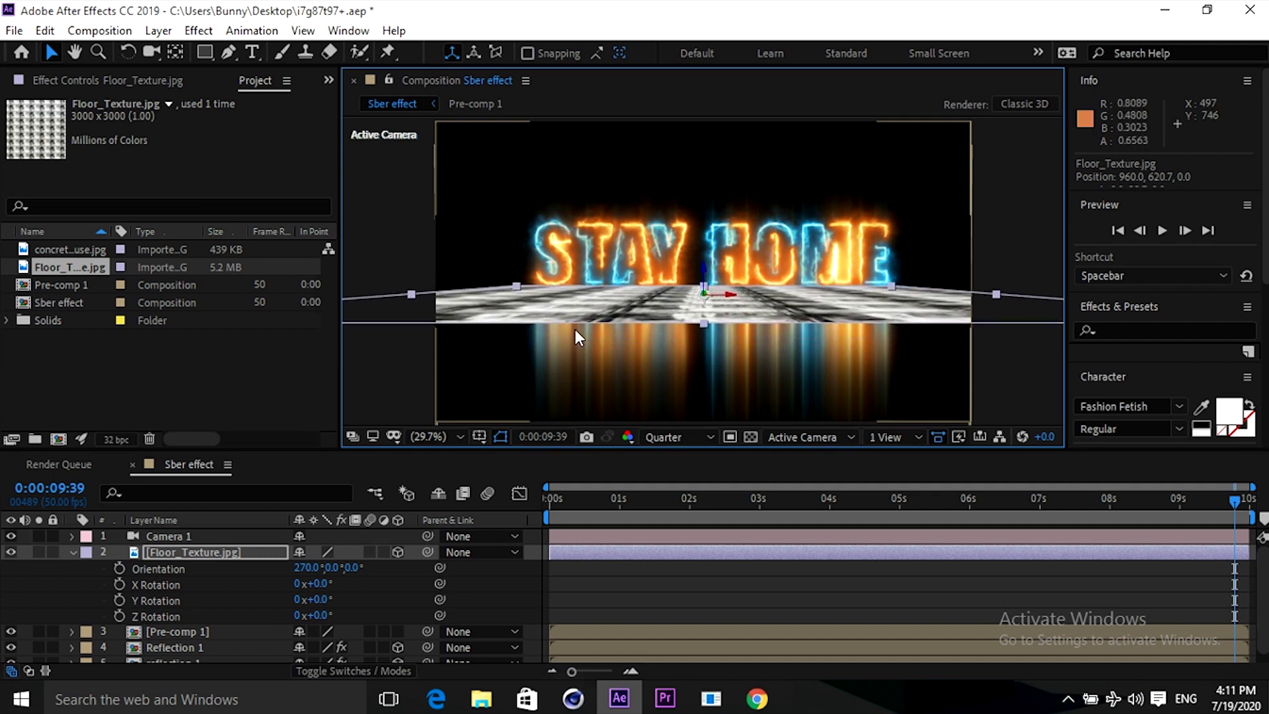
Try to move Camera 1 in depth with the Track Z Camera Tool.
left_click(159, 534)
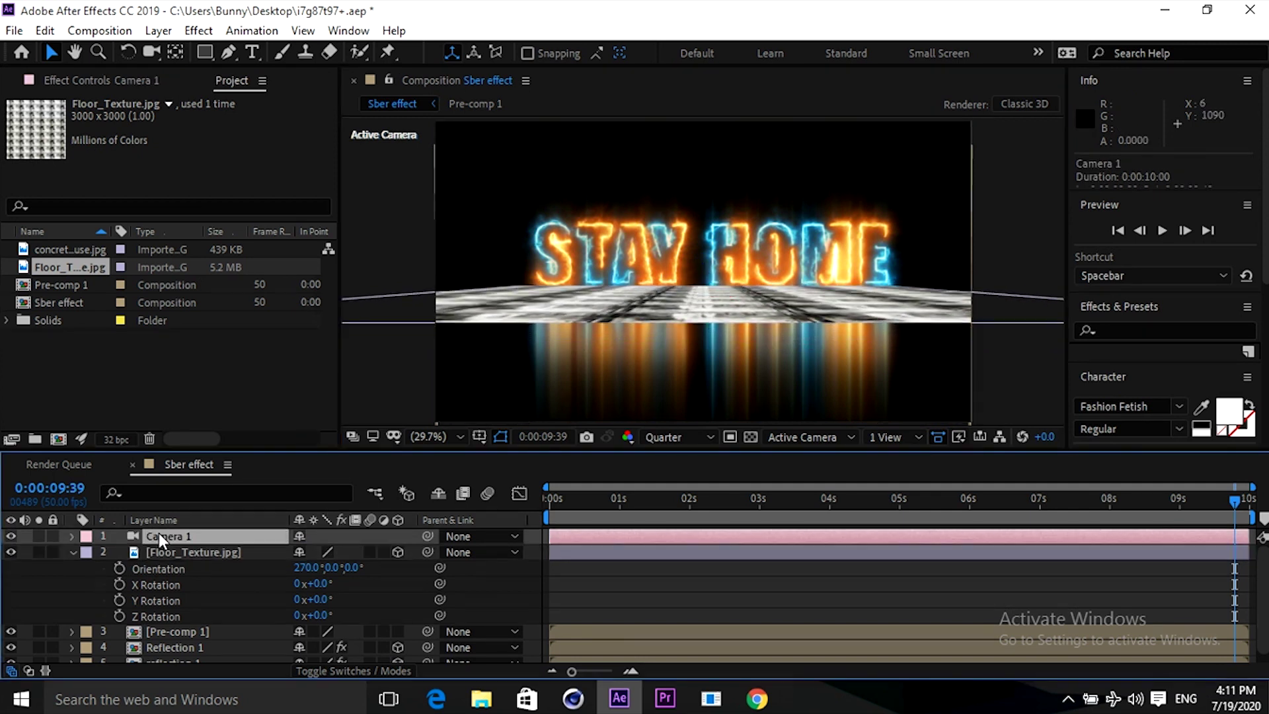
left_click(152, 50)
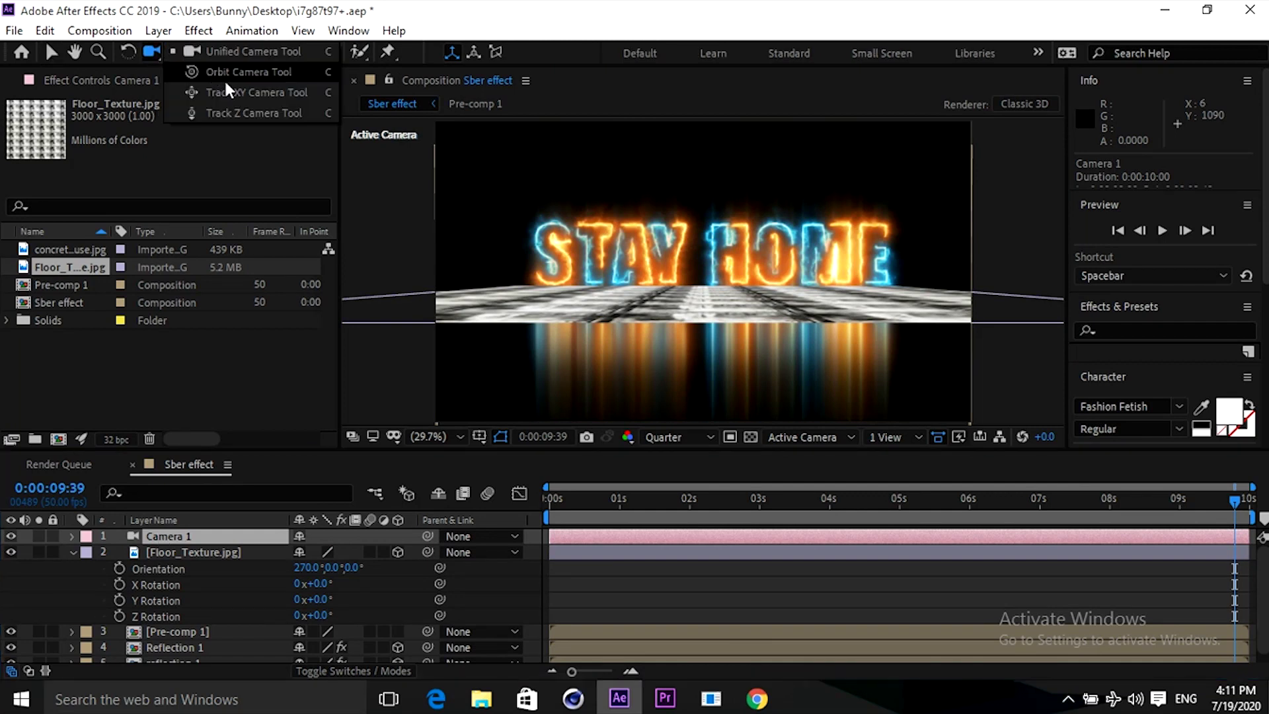
left_click(232, 113)
left_click_drag(687, 280, 678, 237)
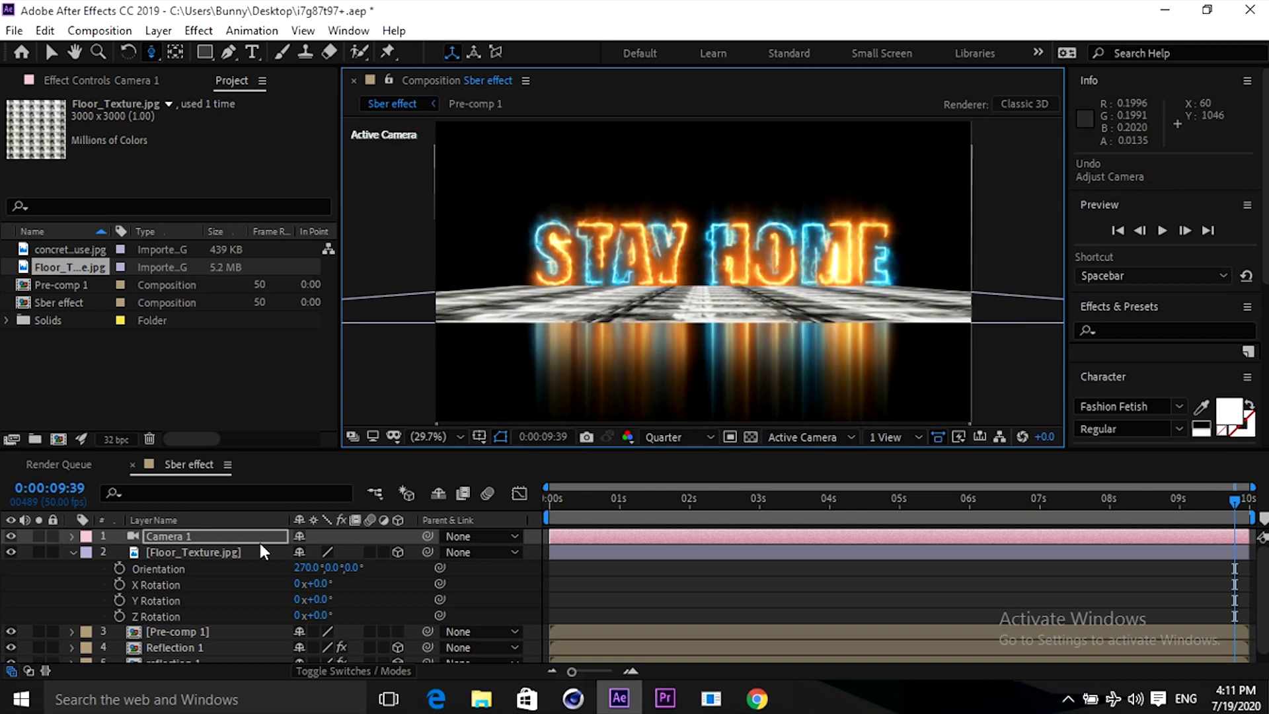
Deselect Camera 1 and make the Pre-comp 1 title layer 3D.
left_click(78, 548)
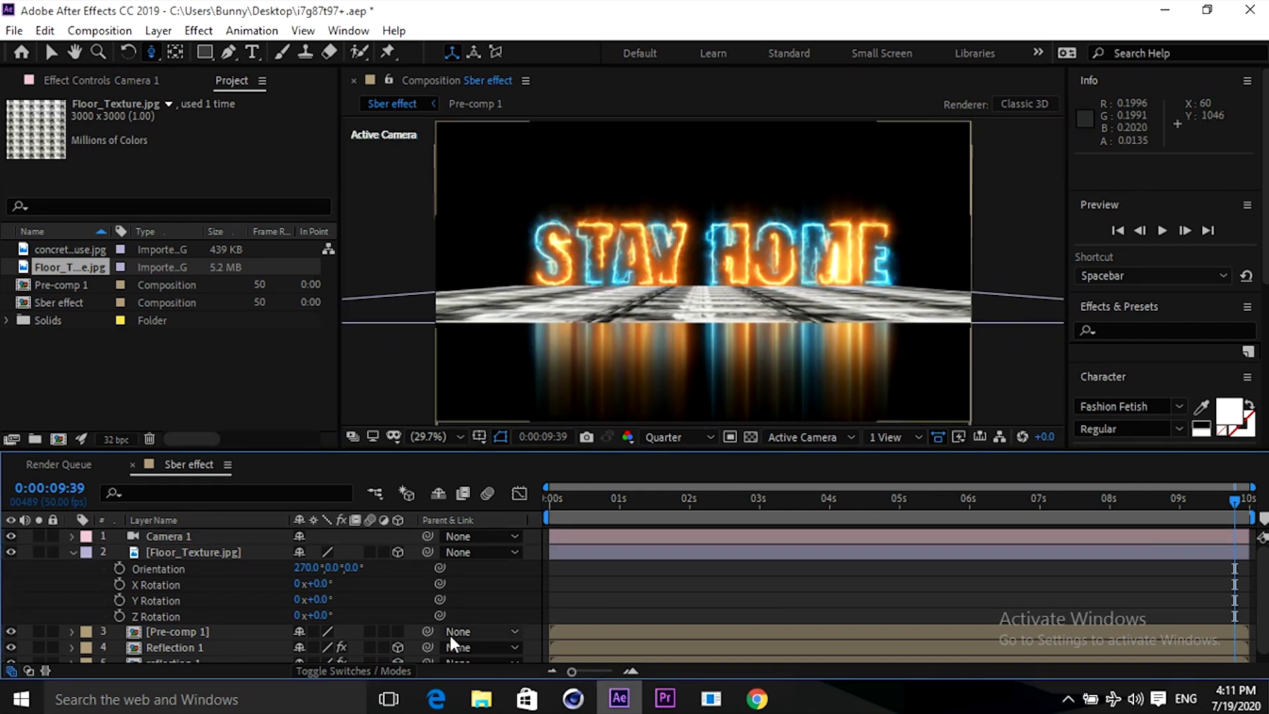
left_click(397, 632)
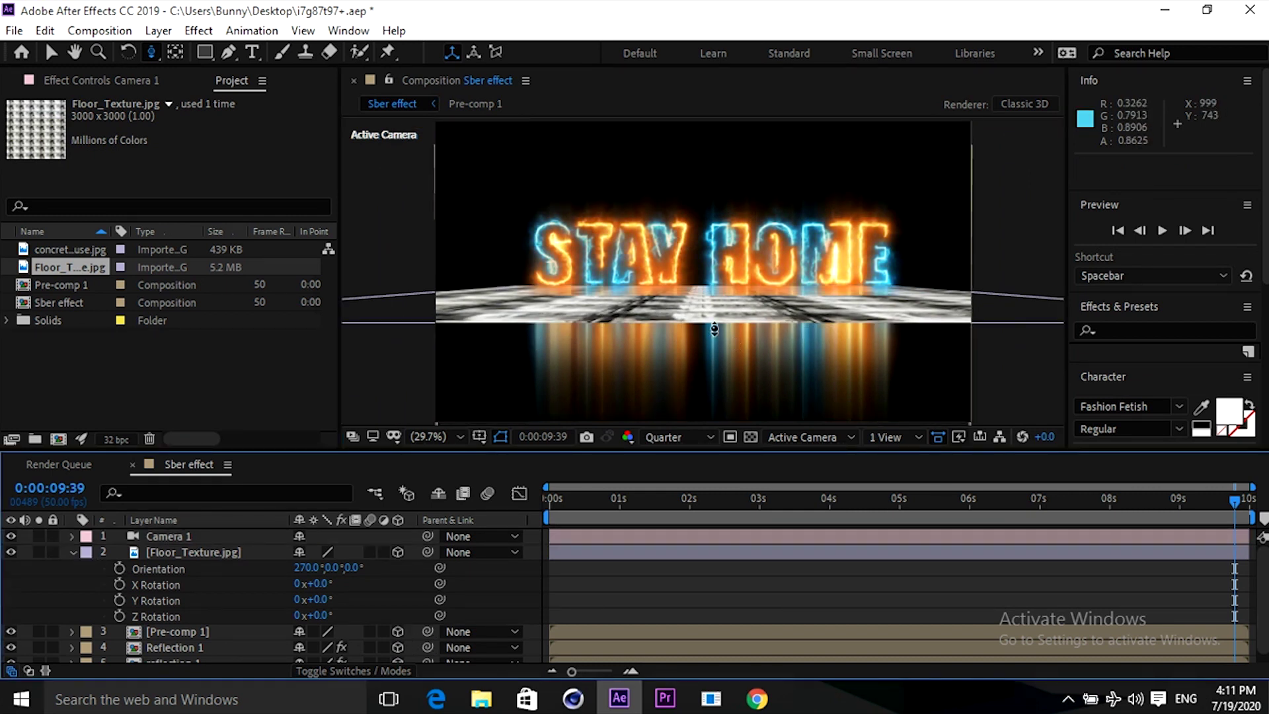
Pre-compose the Floor_Texture layer into its own composition.
mouse_move(714, 329)
left_mouse_down()
mouse_move(717, 255)
mouse_move(715, 321)
left_mouse_up()
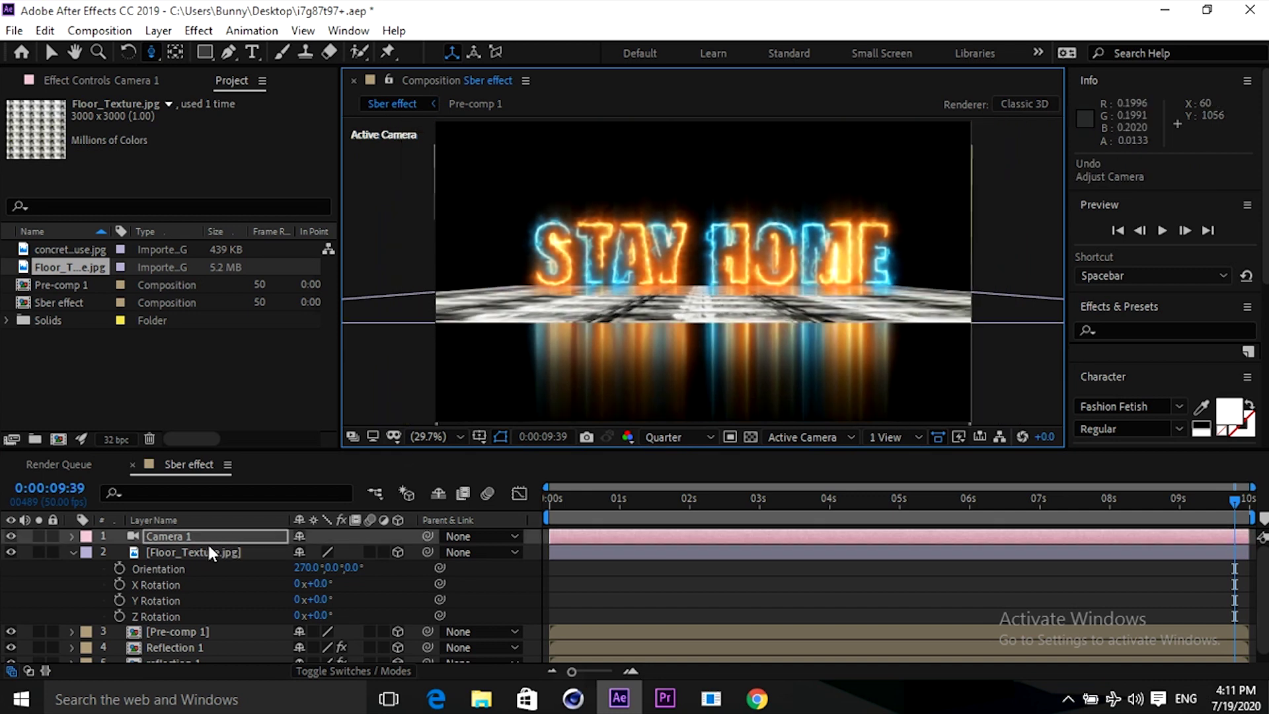
left_click(205, 557)
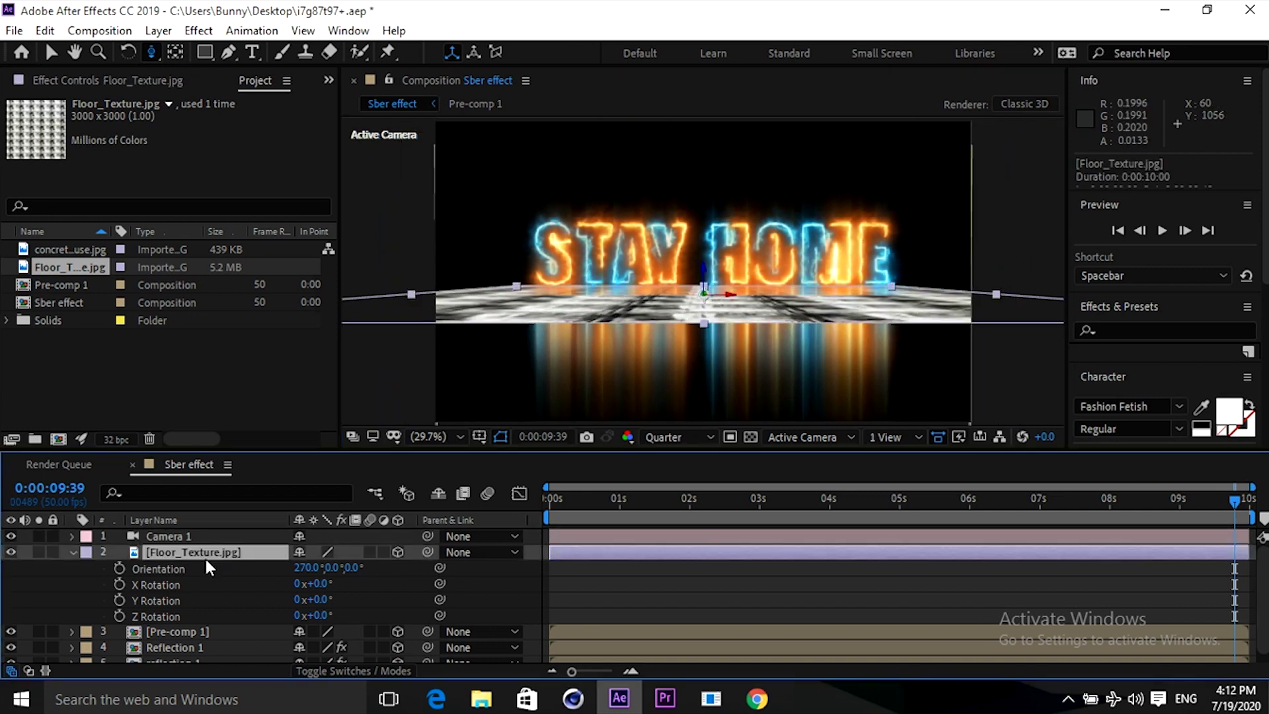
right_click(172, 557)
left_click(225, 476)
left_click(686, 473)
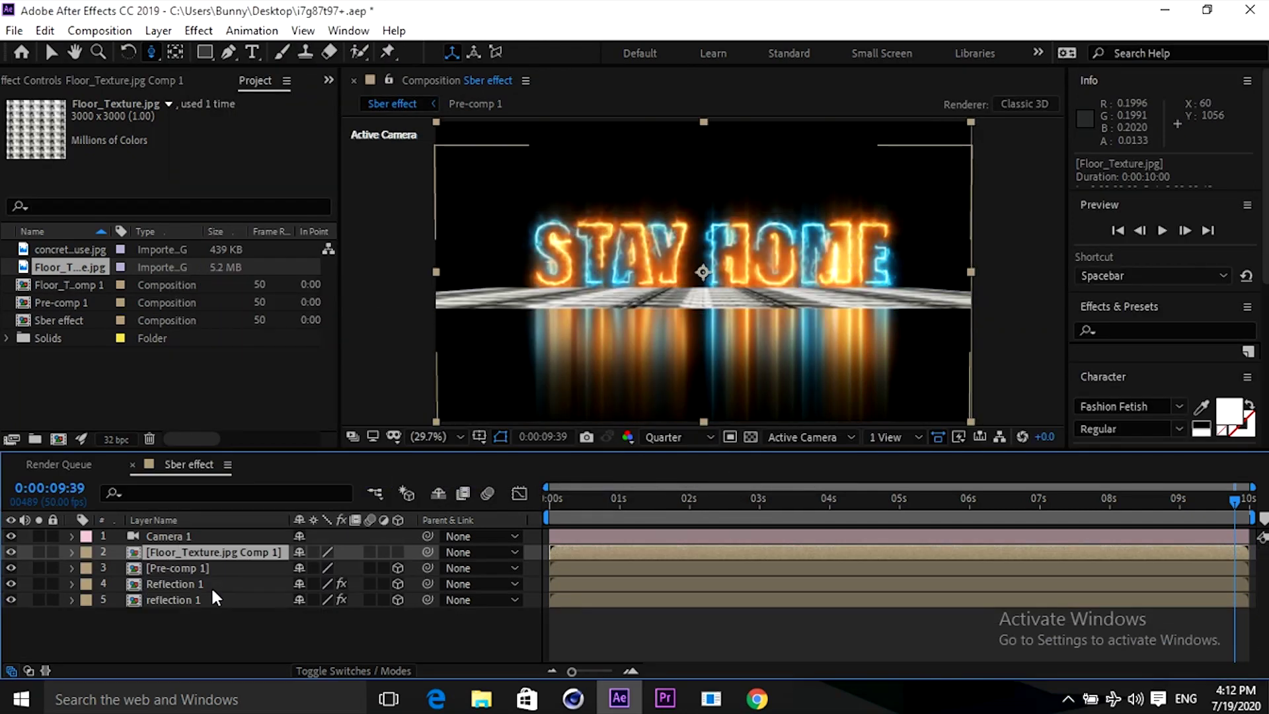
Open the floor precomp and show its Floor_Texture layer in an enlarged layer view.
double_click(188, 555)
left_click(196, 535)
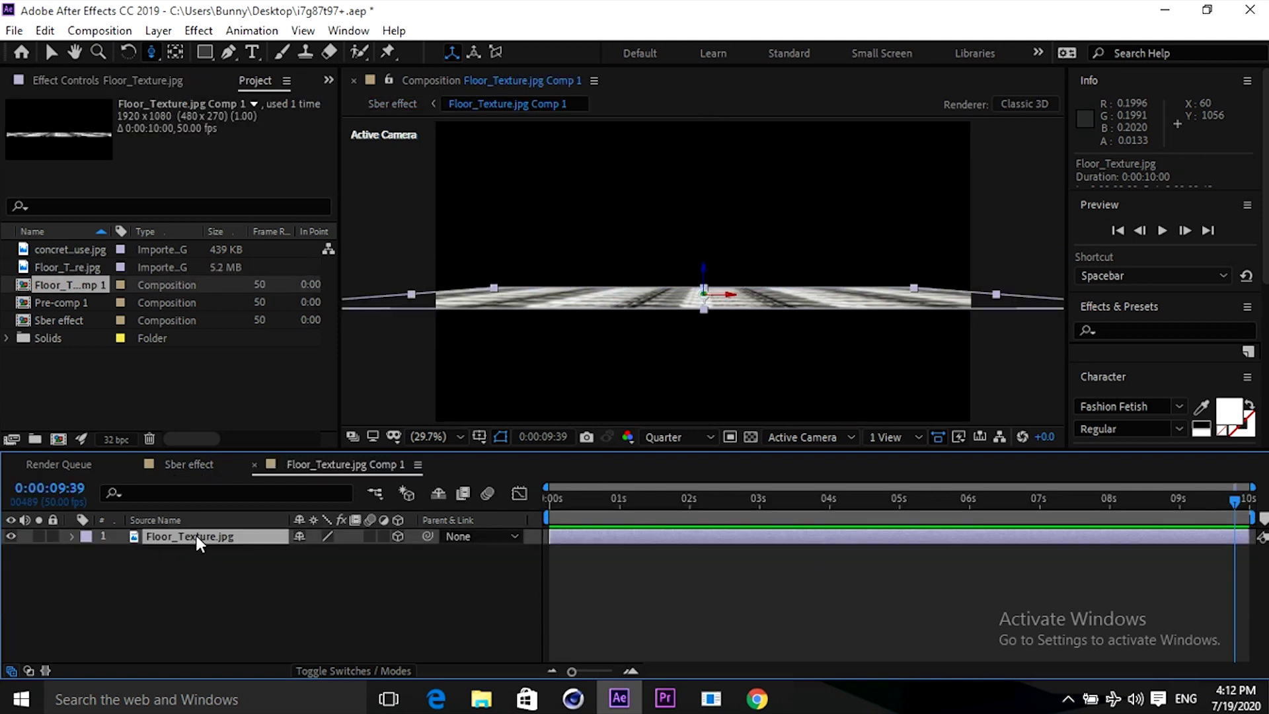
double_click(196, 535)
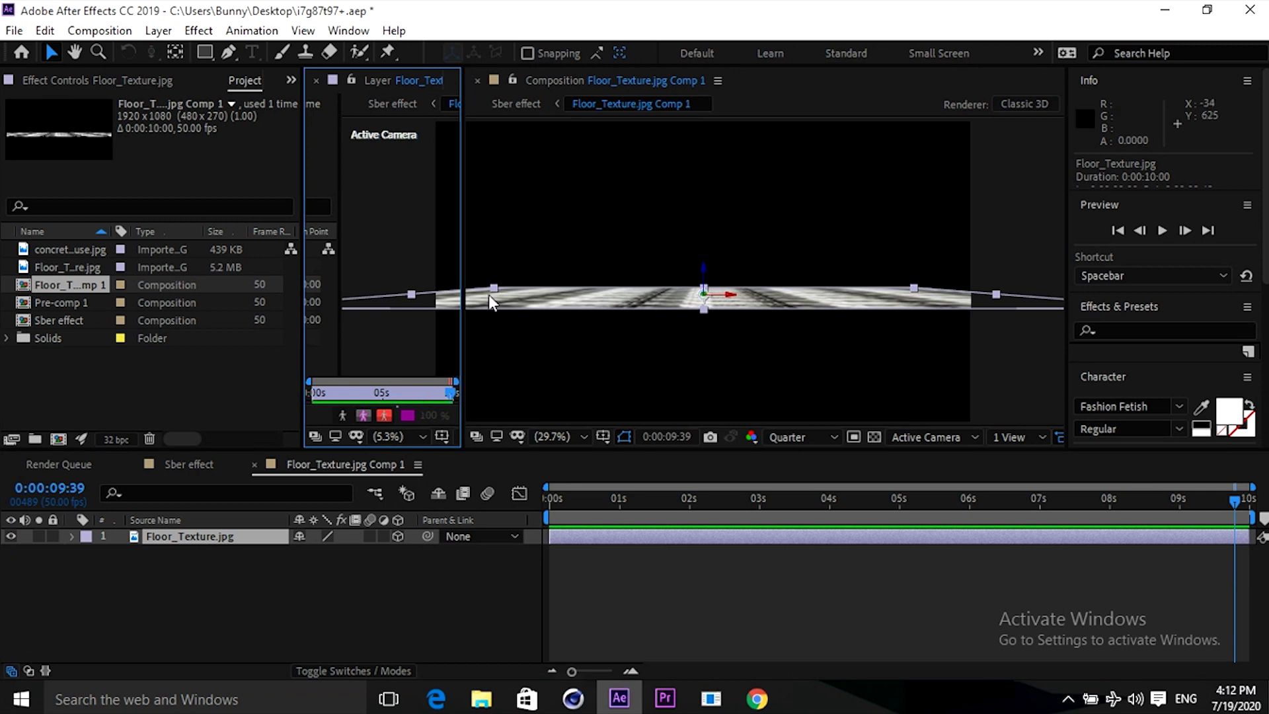
left_click_drag(461, 257, 930, 251)
left_click_drag(834, 450, 830, 517)
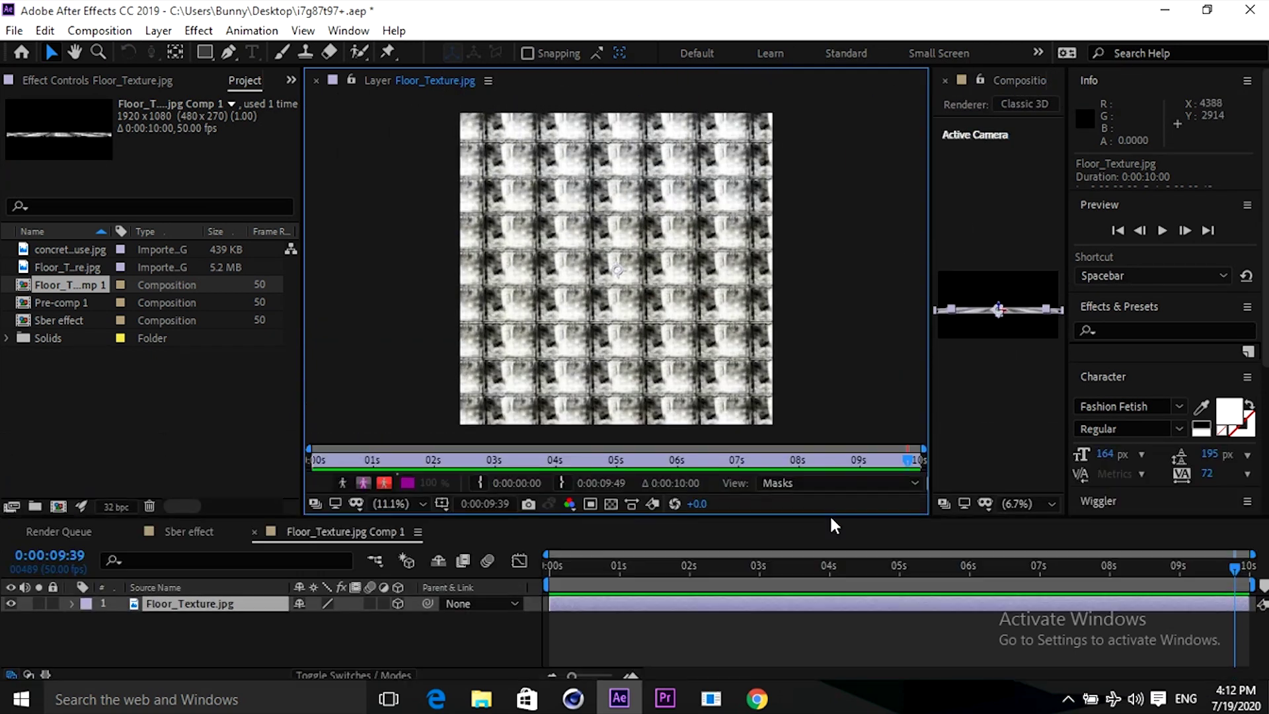
Apply Brightness & Contrast to the Floor_Texture layer with brightness -12 and contrast 100.
left_click(198, 31)
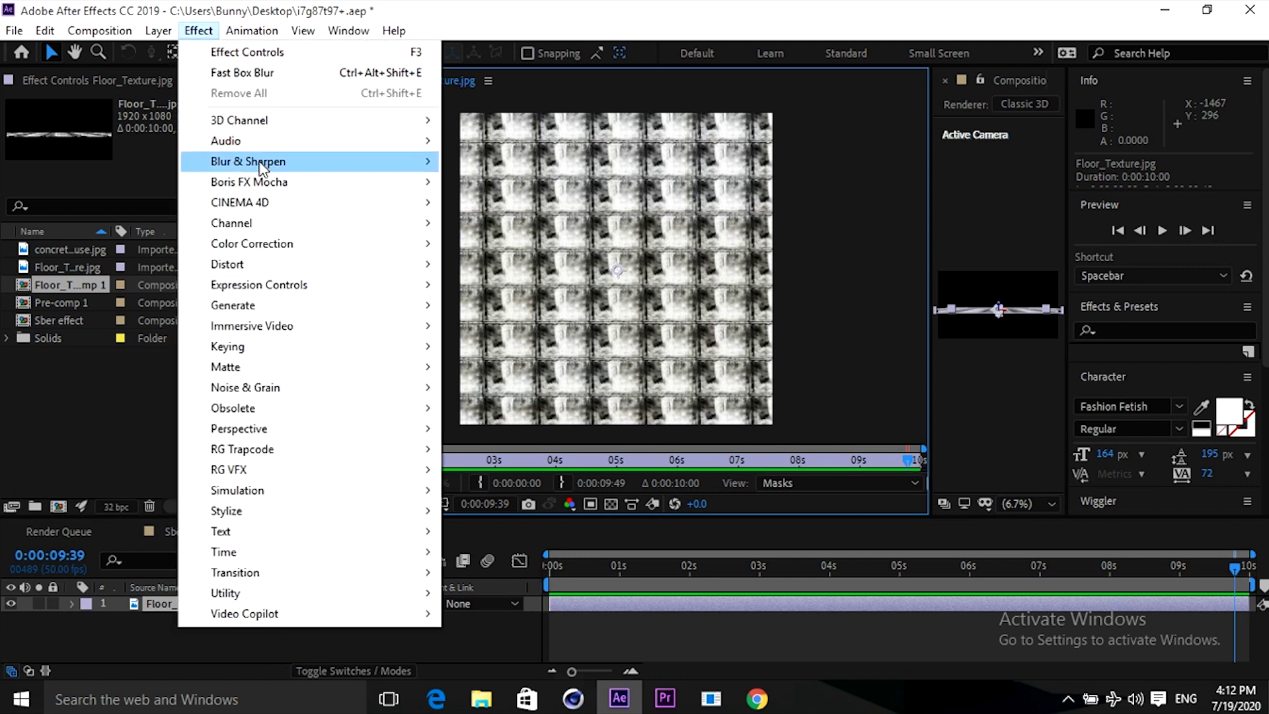
mouse_move(265, 171)
mouse_move(277, 246)
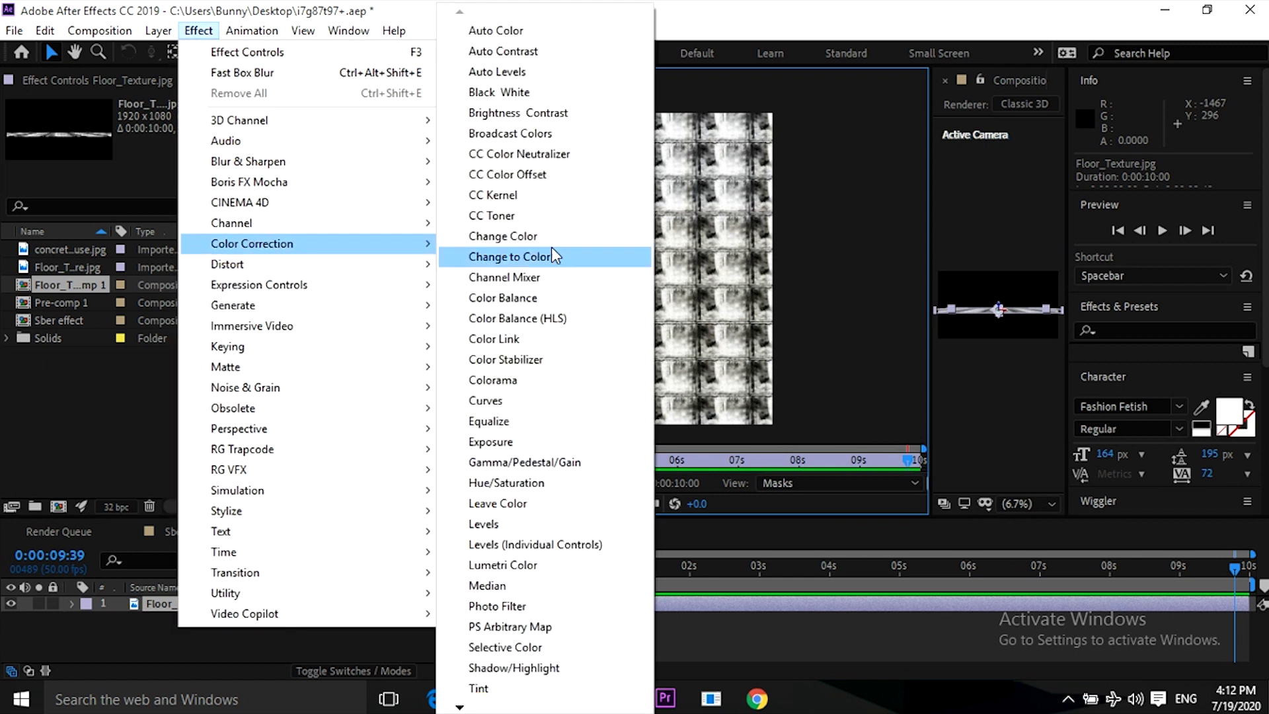
left_click(531, 113)
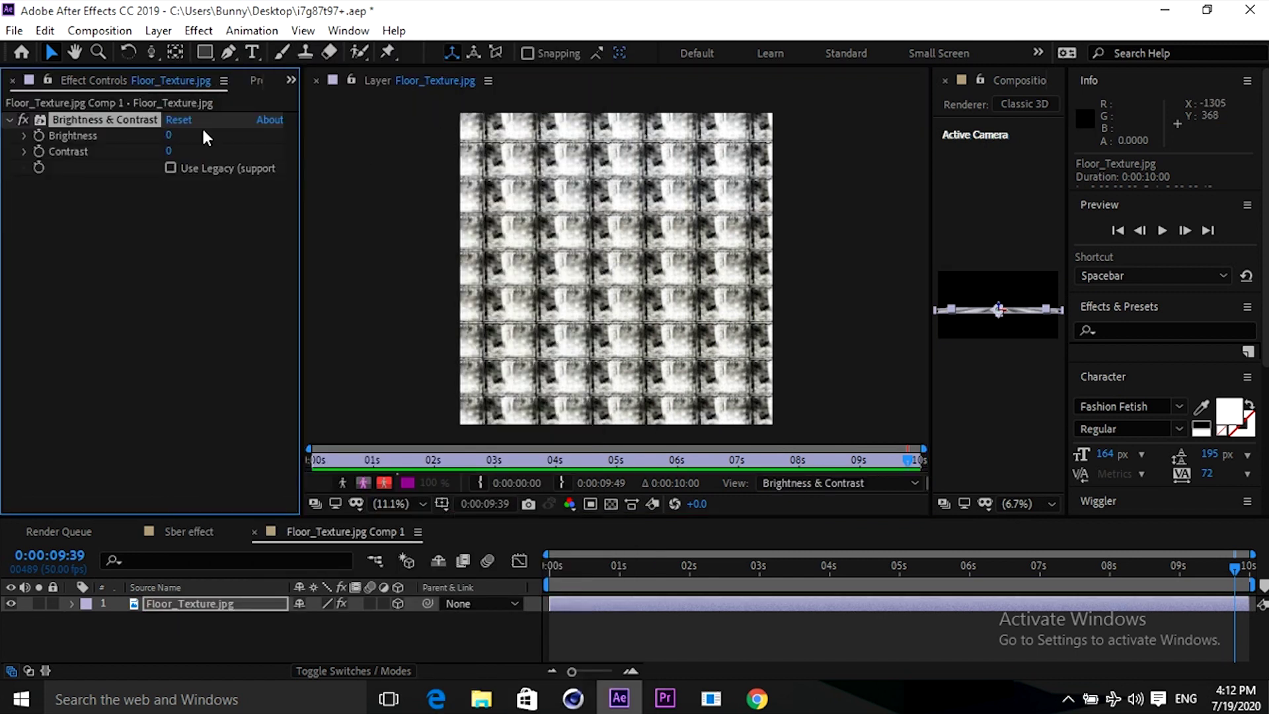
left_click_drag(185, 136, 216, 150)
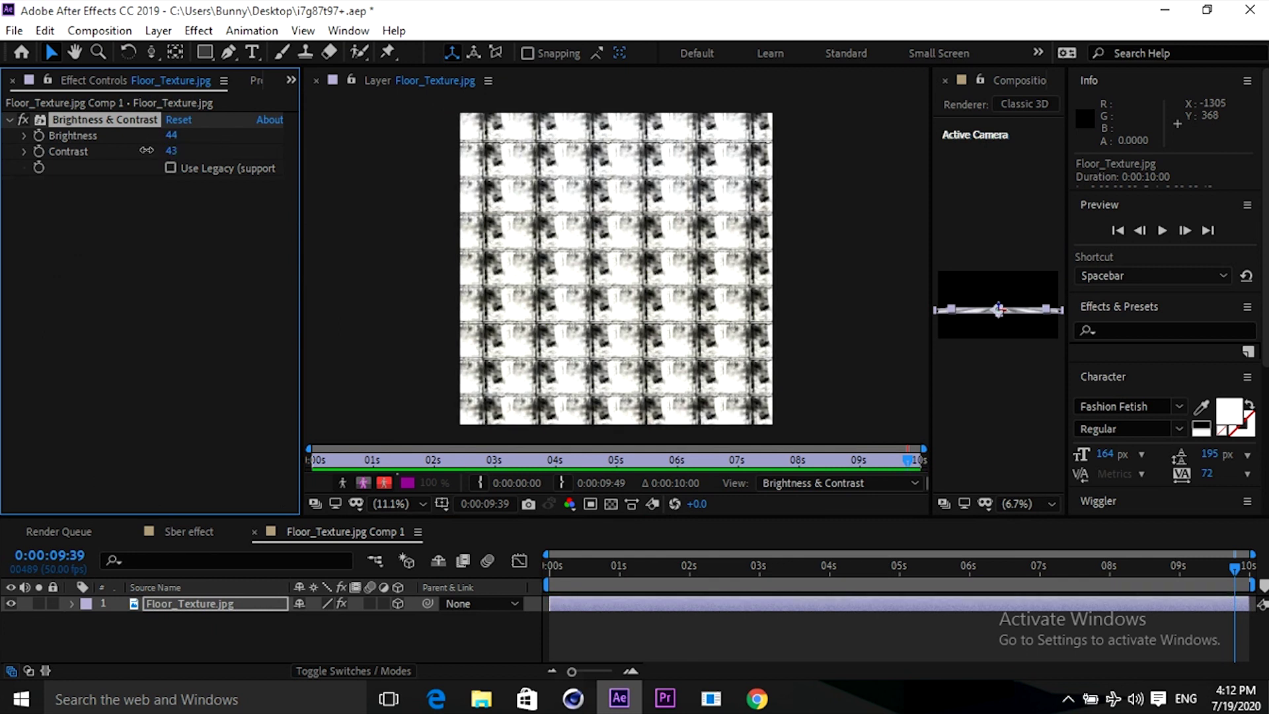
left_click_drag(174, 136, 126, 143)
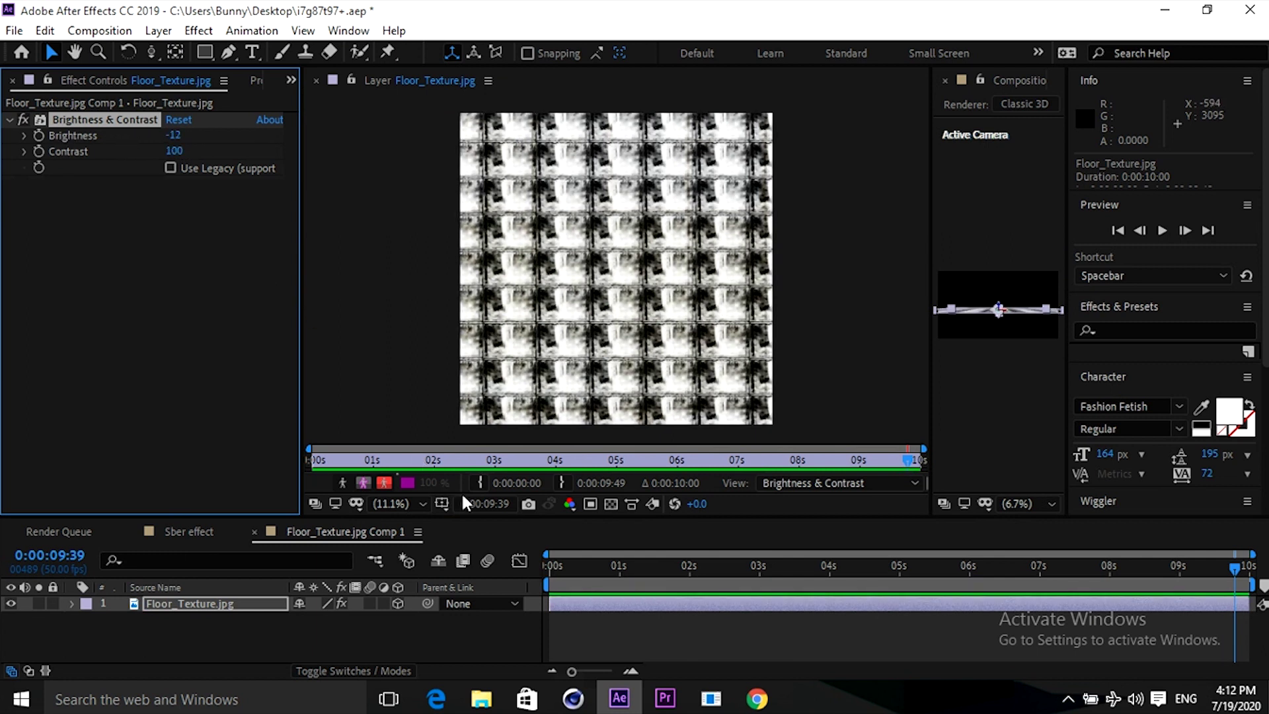
Enlarge the composition view again and show the floor precomp from the Top at 6.25% magnification.
left_click_drag(930, 341, 277, 271)
left_click_drag(375, 517, 379, 396)
left_click(242, 486)
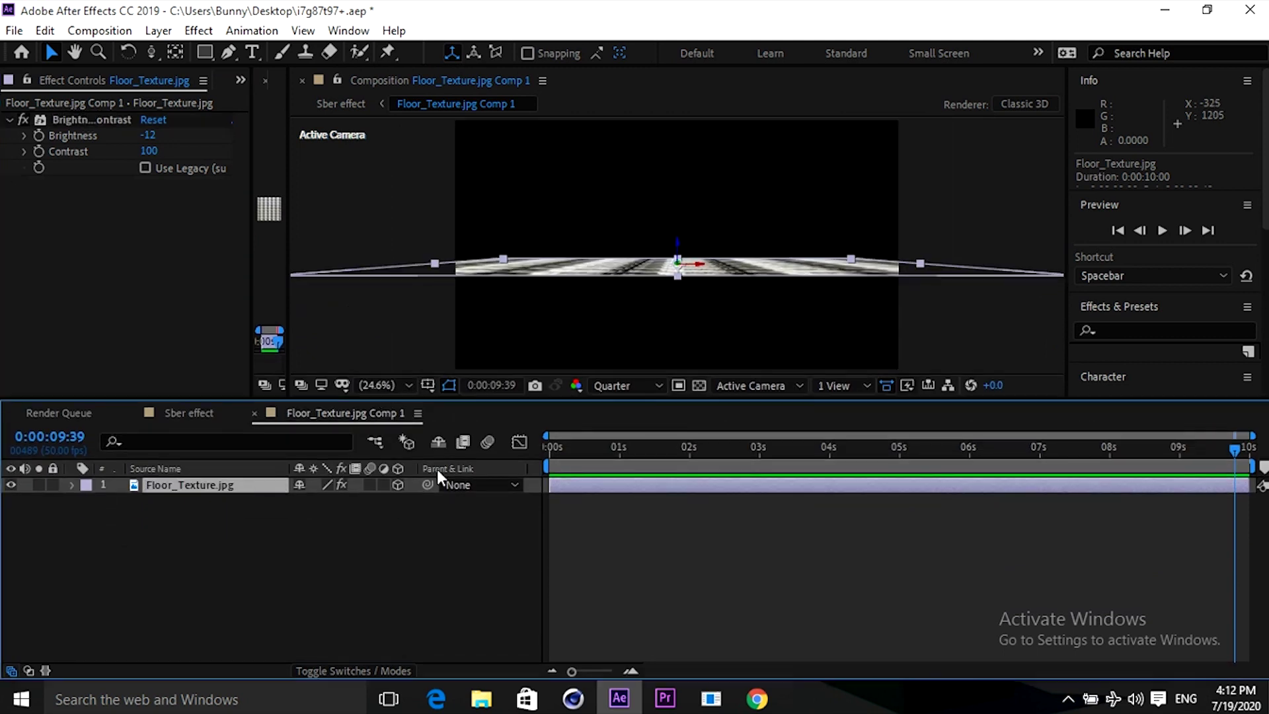
left_click(753, 386)
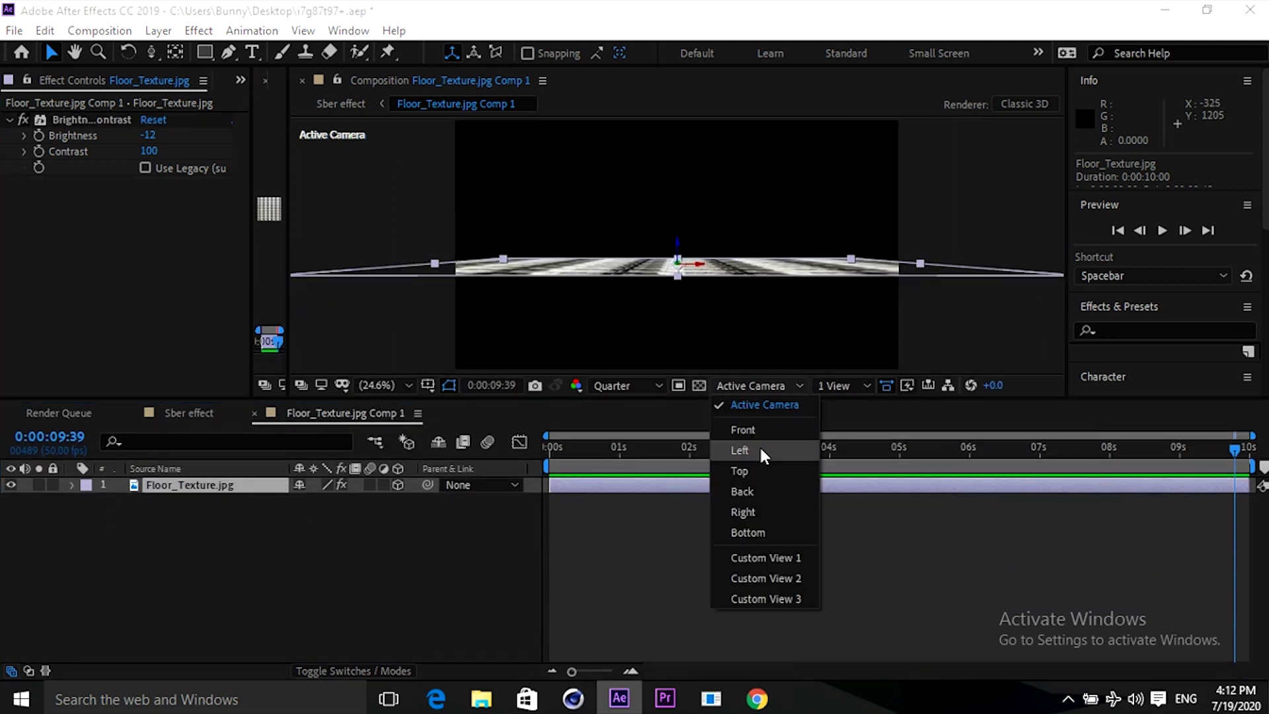
left_click(759, 470)
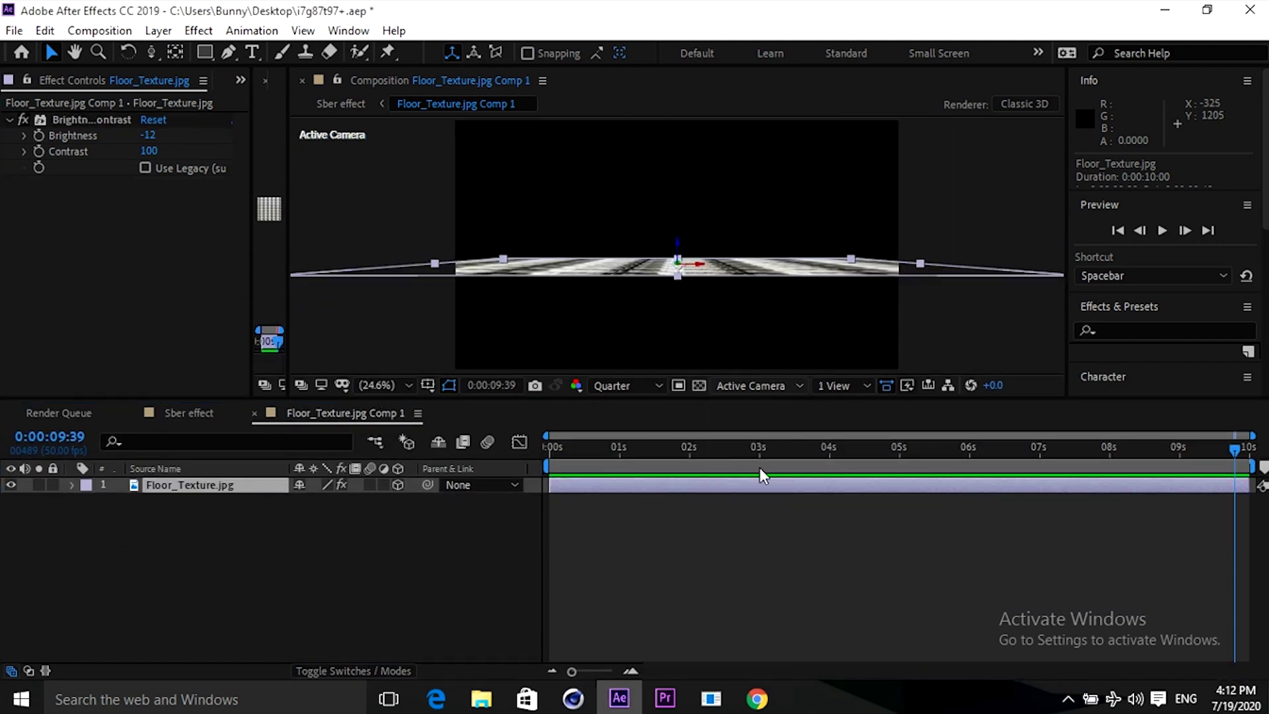
left_click(400, 387)
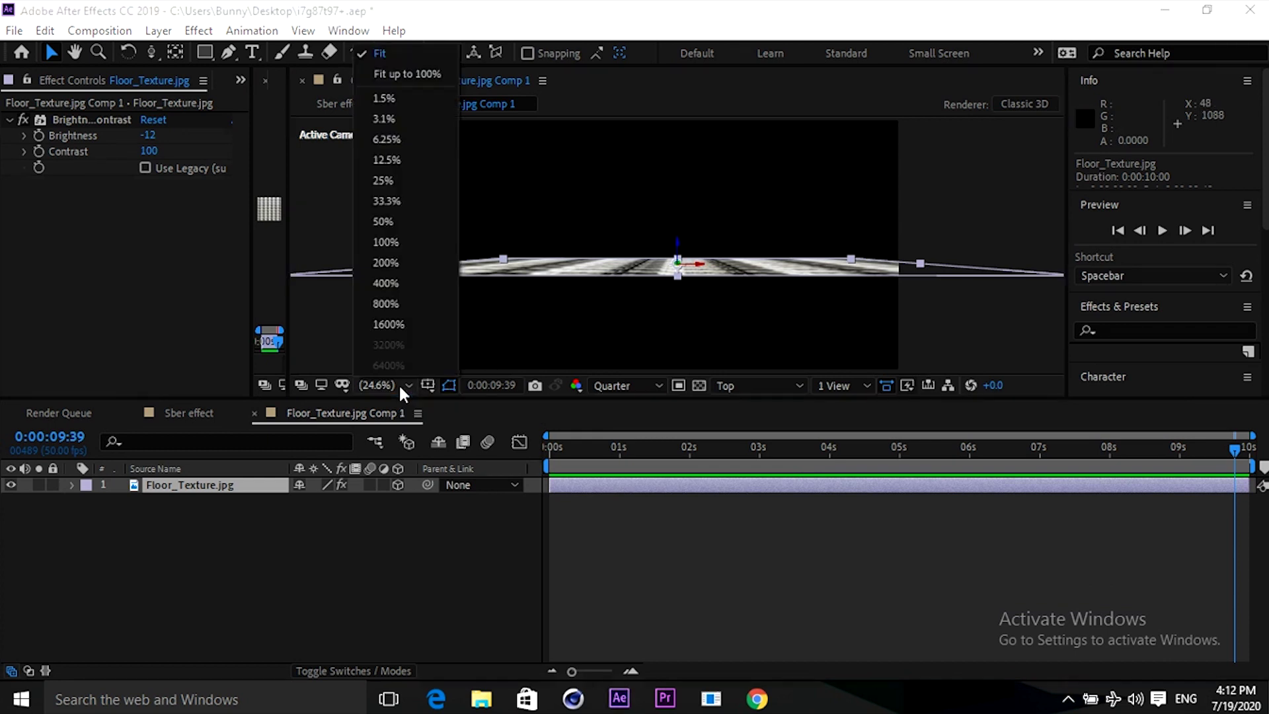
left_click(402, 175)
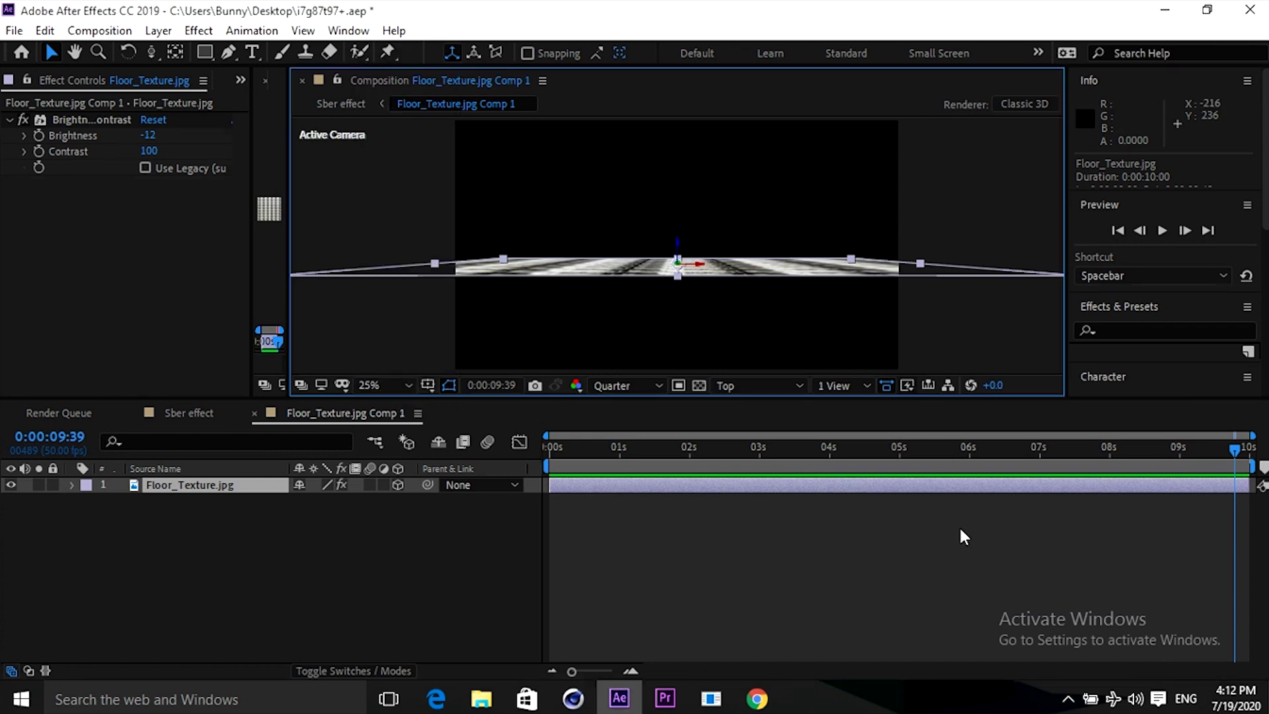
left_click(393, 385)
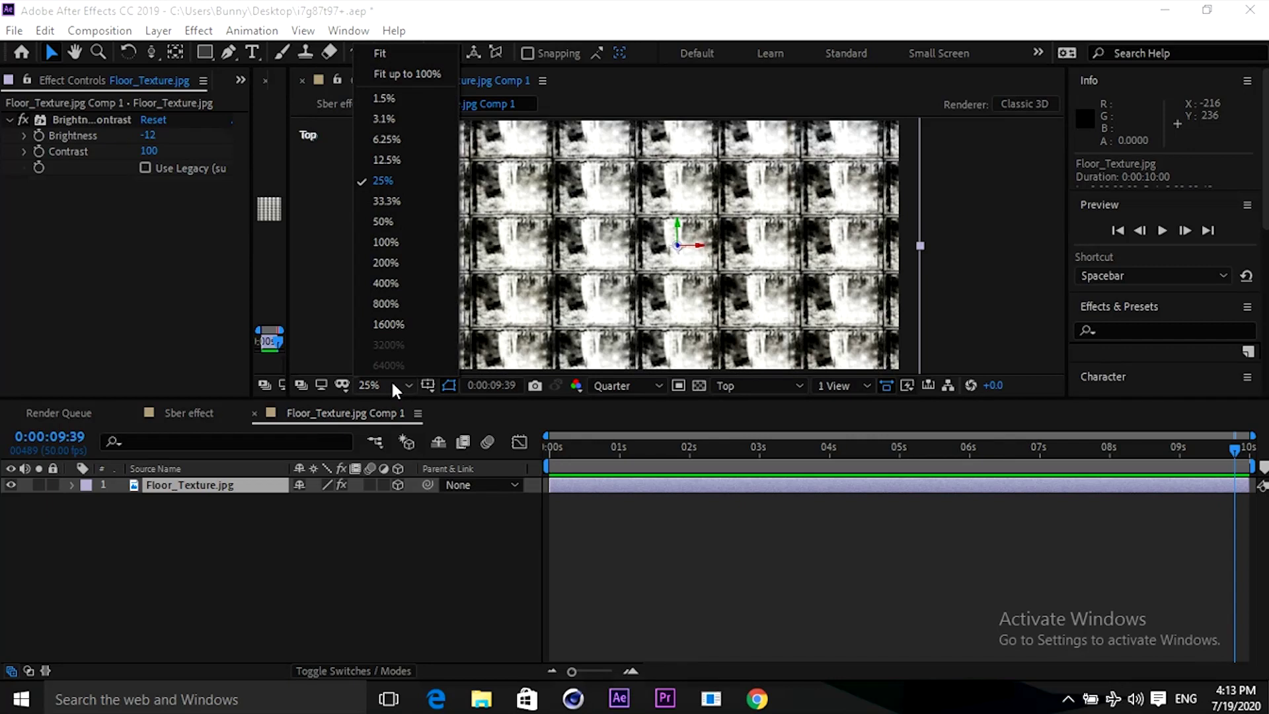
left_click(387, 137)
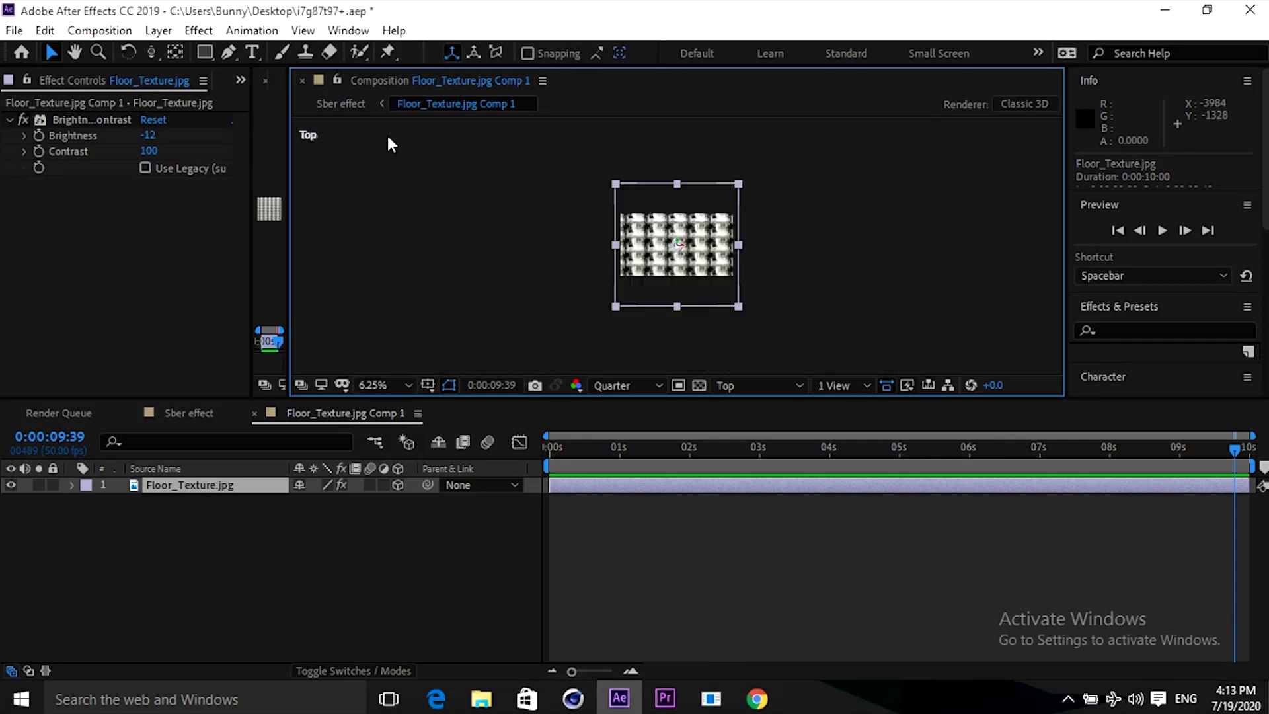
Duplicate the Floor_Texture layer and move the copy to Z position 1910.
left_click(208, 481)
key("ctrl+d")
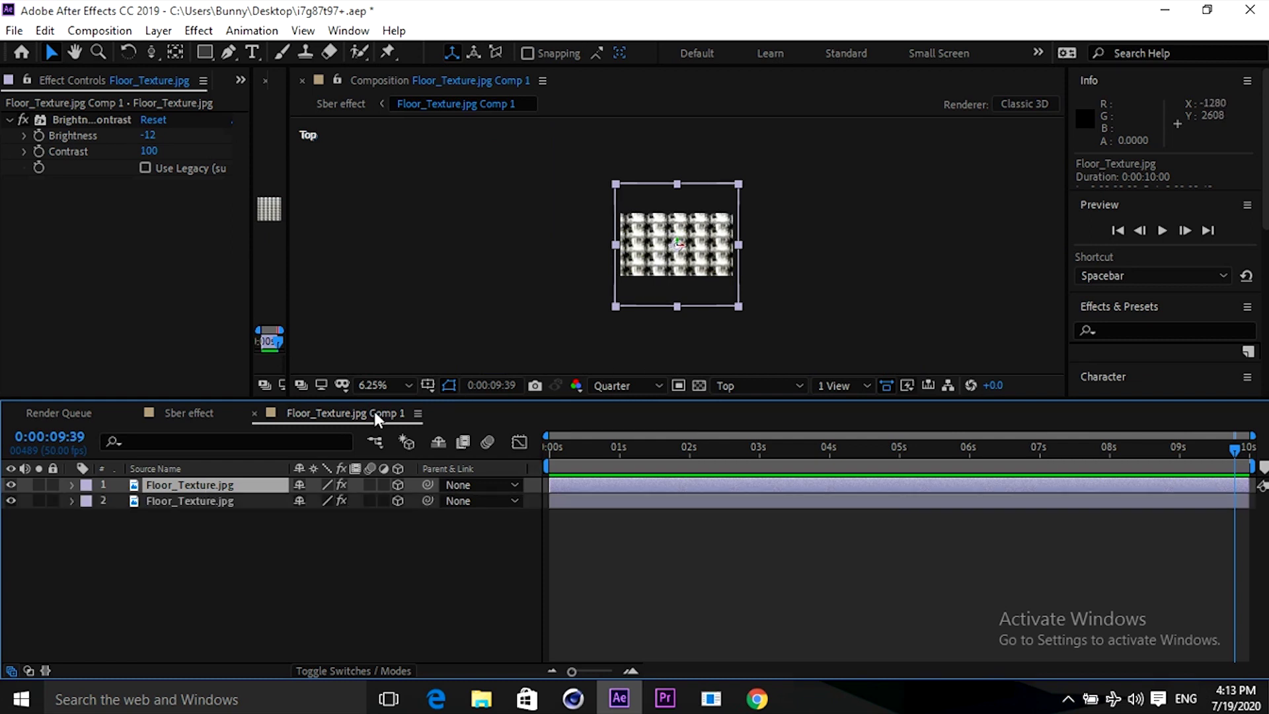
key("p")
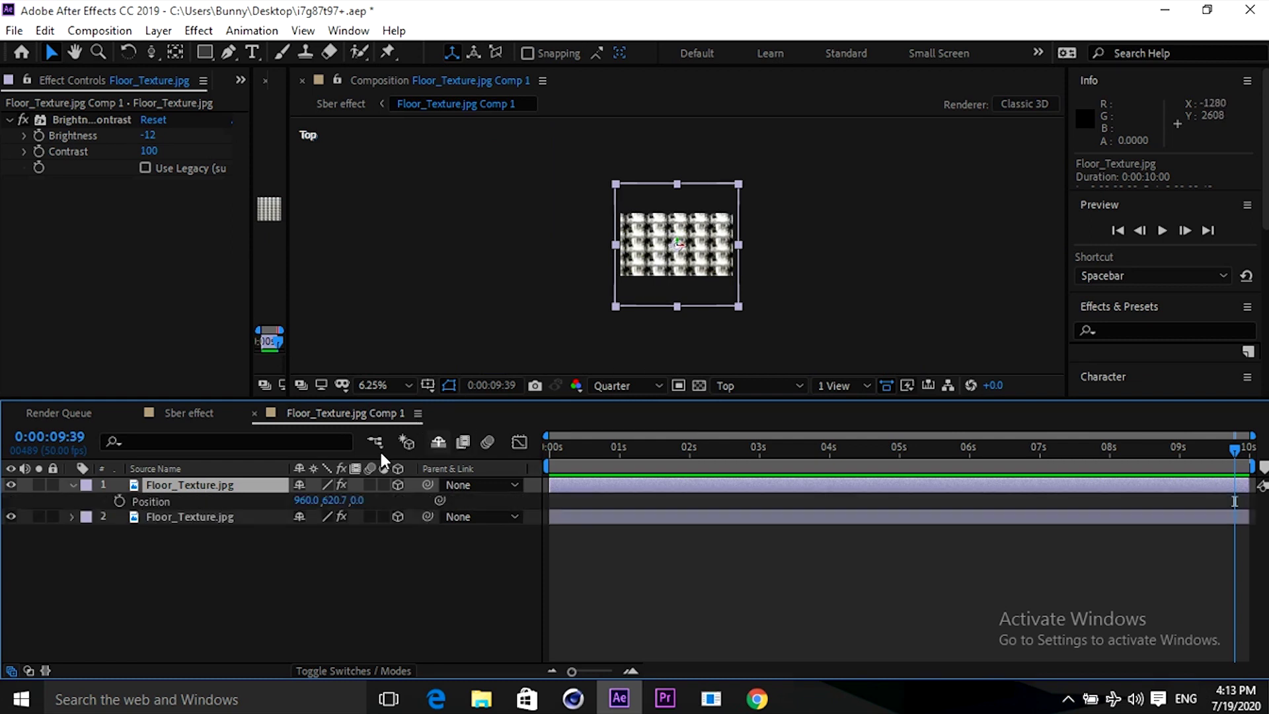
mouse_move(356, 500)
left_mouse_down()
mouse_move(430, 500)
mouse_move(680, 446)
mouse_move(462, 443)
mouse_move(373, 505)
left_mouse_up()
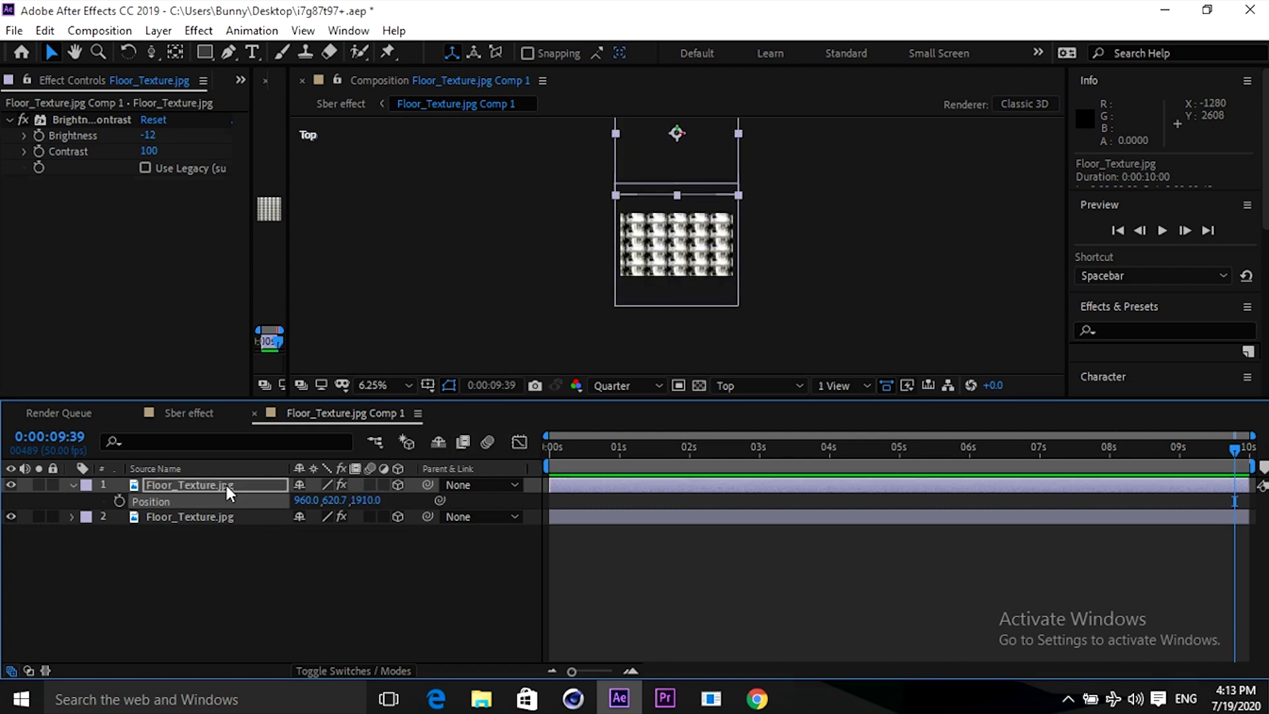
Duplicate the shifted Floor_Texture copy and move the new copy to Z position -1675.
left_click(206, 491)
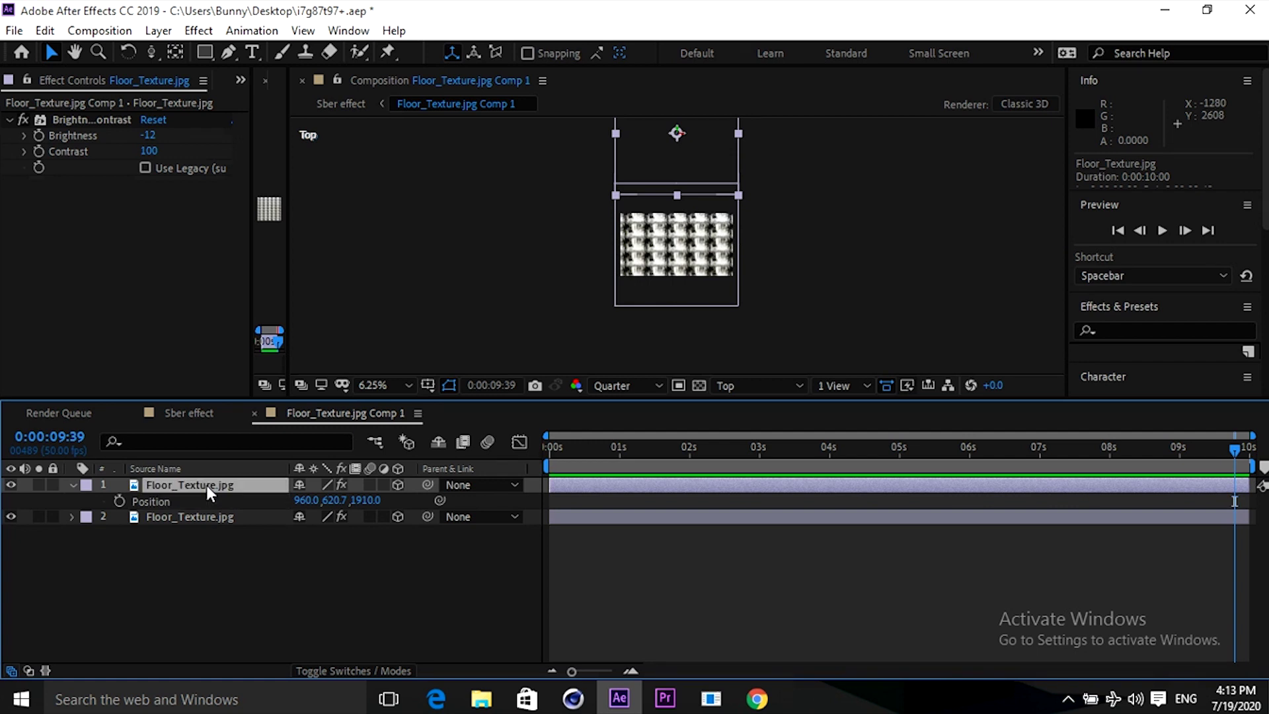
key("ctrl+d")
key("p")
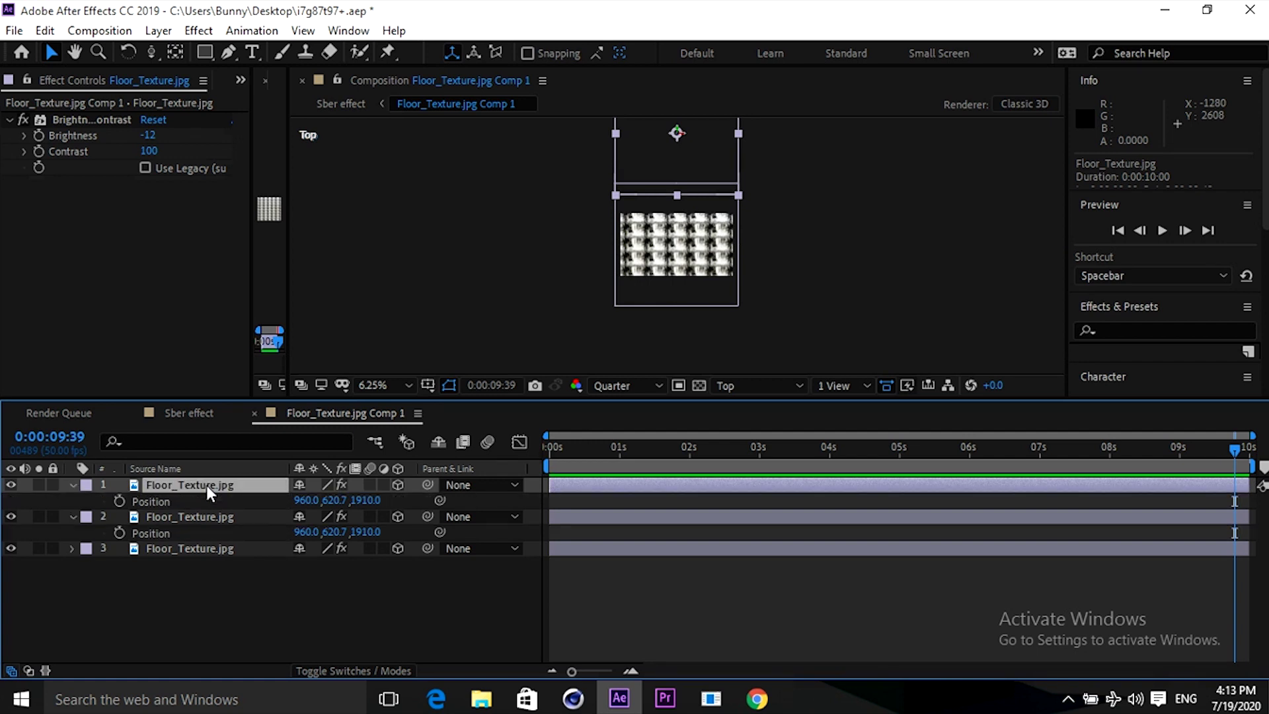
left_click_drag(367, 500, 268, 486)
left_click_drag(365, 507, 484, 473)
left_click_drag(370, 501, 62, 578)
left_click(61, 578)
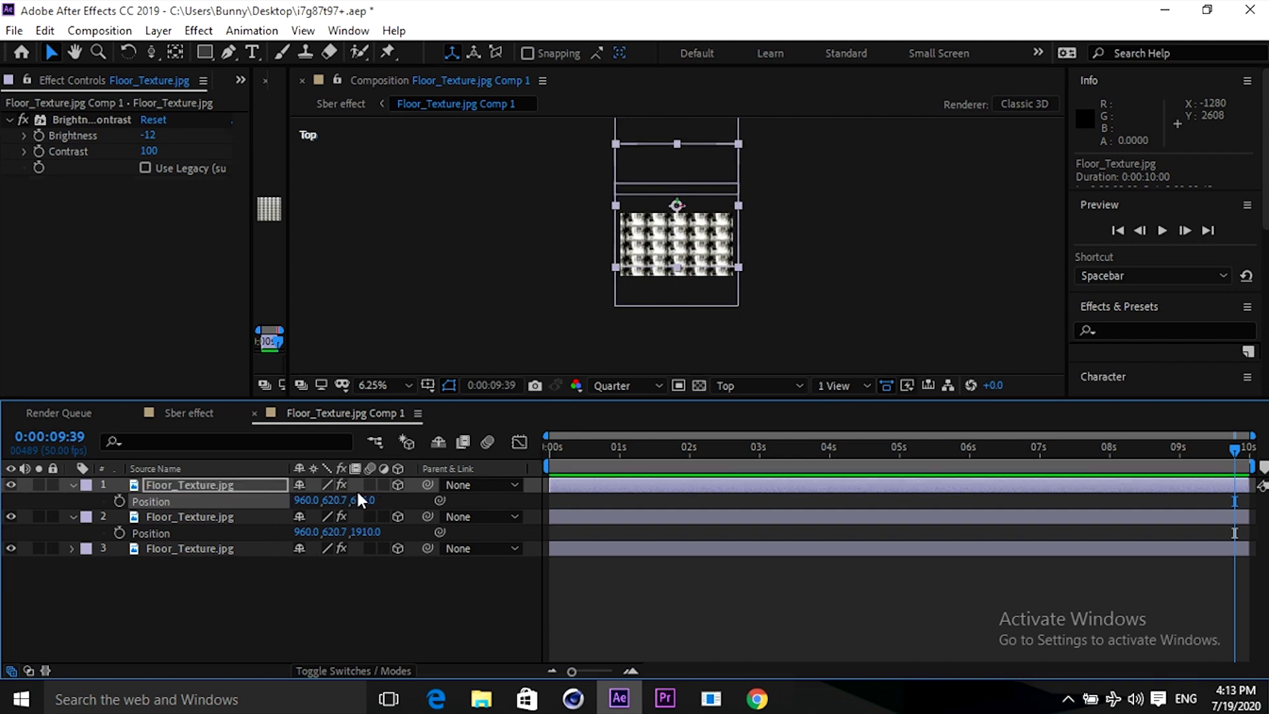
left_click(362, 500)
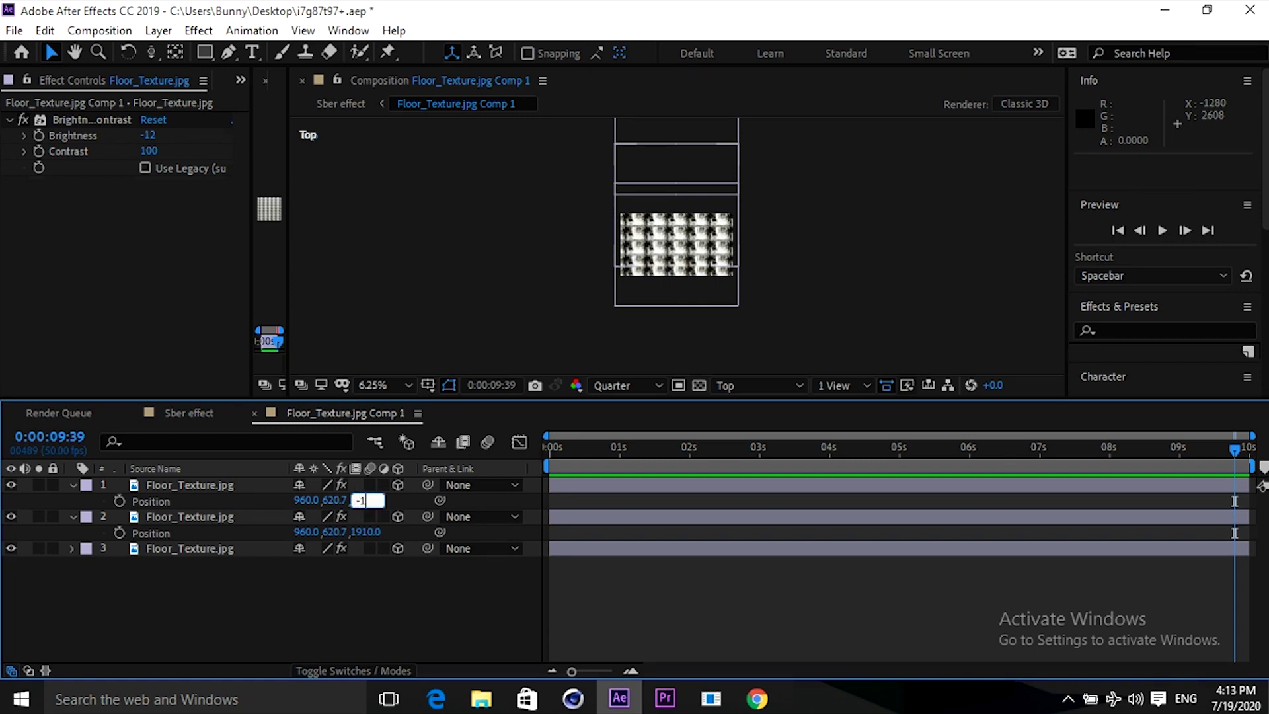
key("Return")
left_click_drag(366, 507, 4, 512)
left_click_drag(370, 505, 389, 504)
Show the extended floor through the Active Camera, fitted to the composition view.
left_click(731, 385)
left_click(741, 405)
left_click(398, 387)
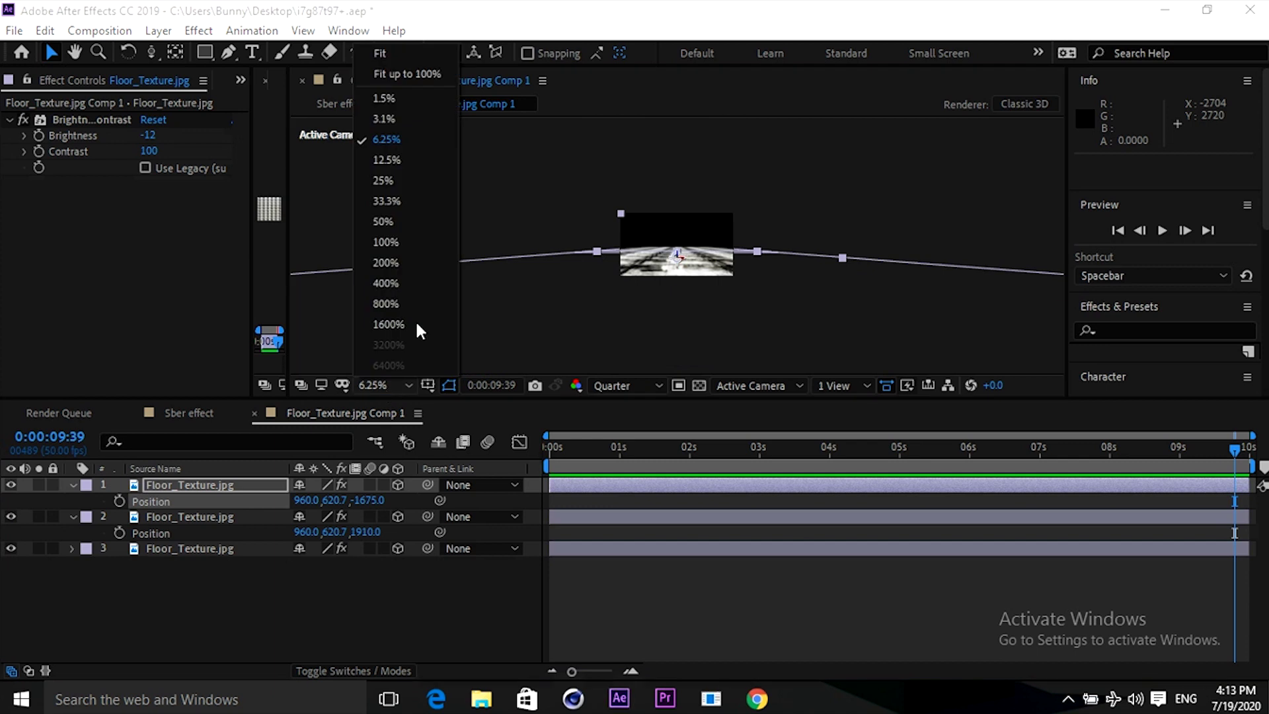
left_click(390, 53)
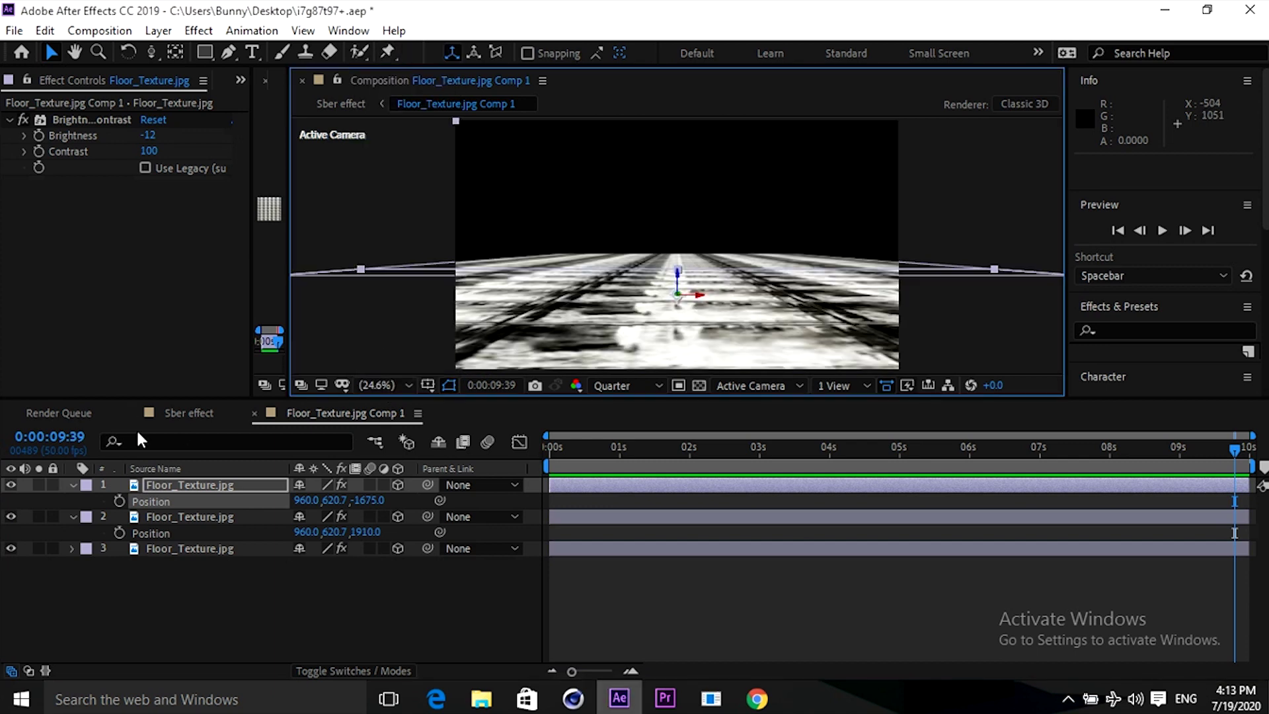
Return to the Sber effect composition and turn on Collapse Transformations for the floor precomp layer.
left_click(201, 413)
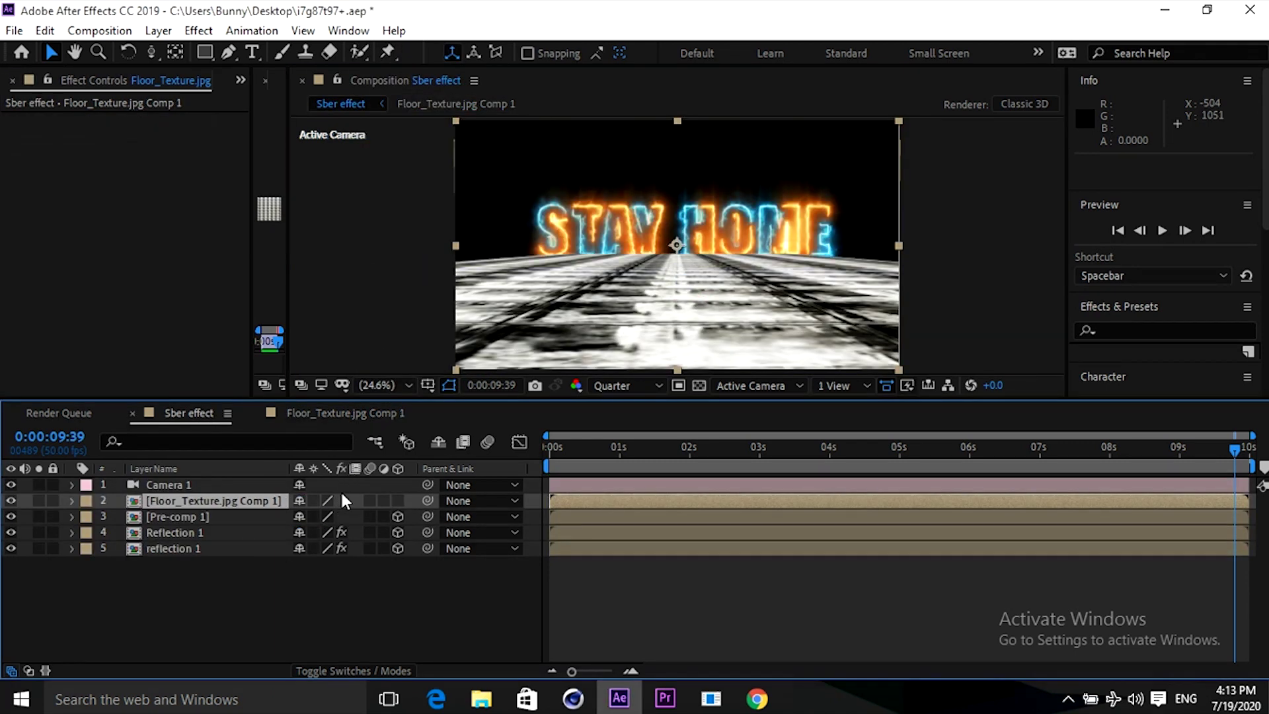
left_click(315, 497)
left_click(176, 636)
left_click(204, 502)
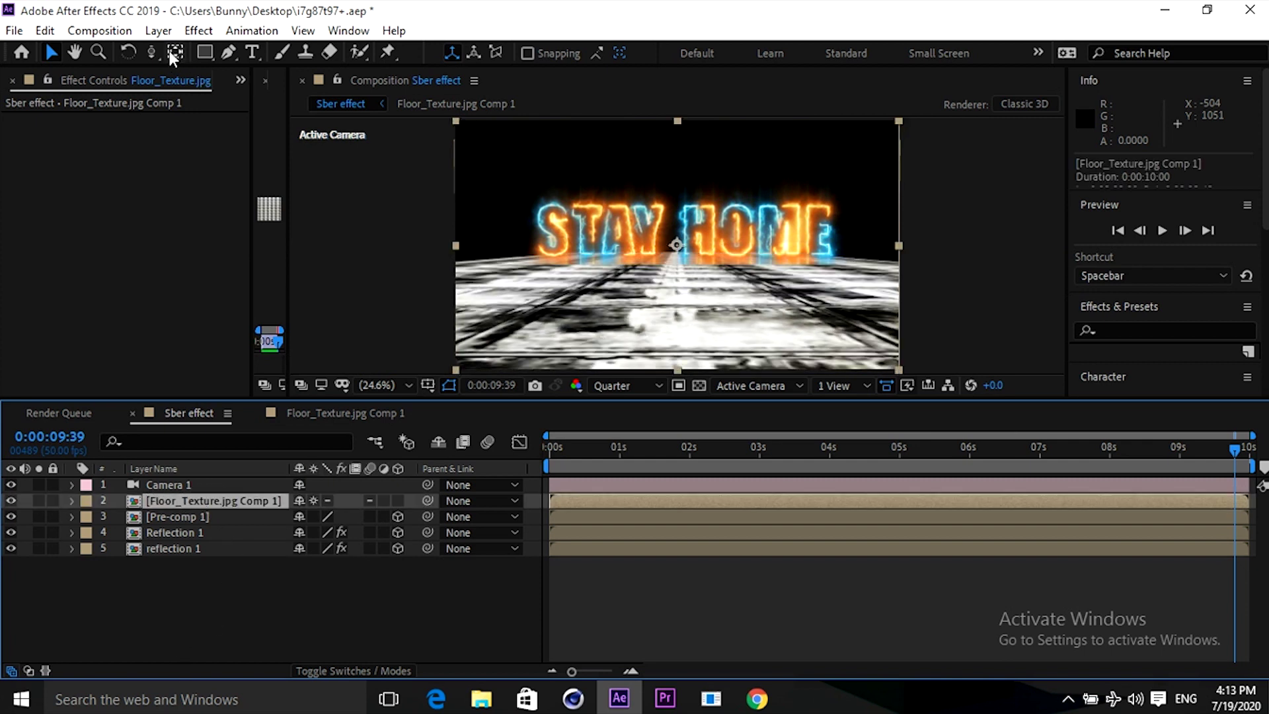
Add an adjustment layer and place it between the Pre-comp 1 and Reflection 1 layers.
left_click(158, 30)
mouse_move(278, 52)
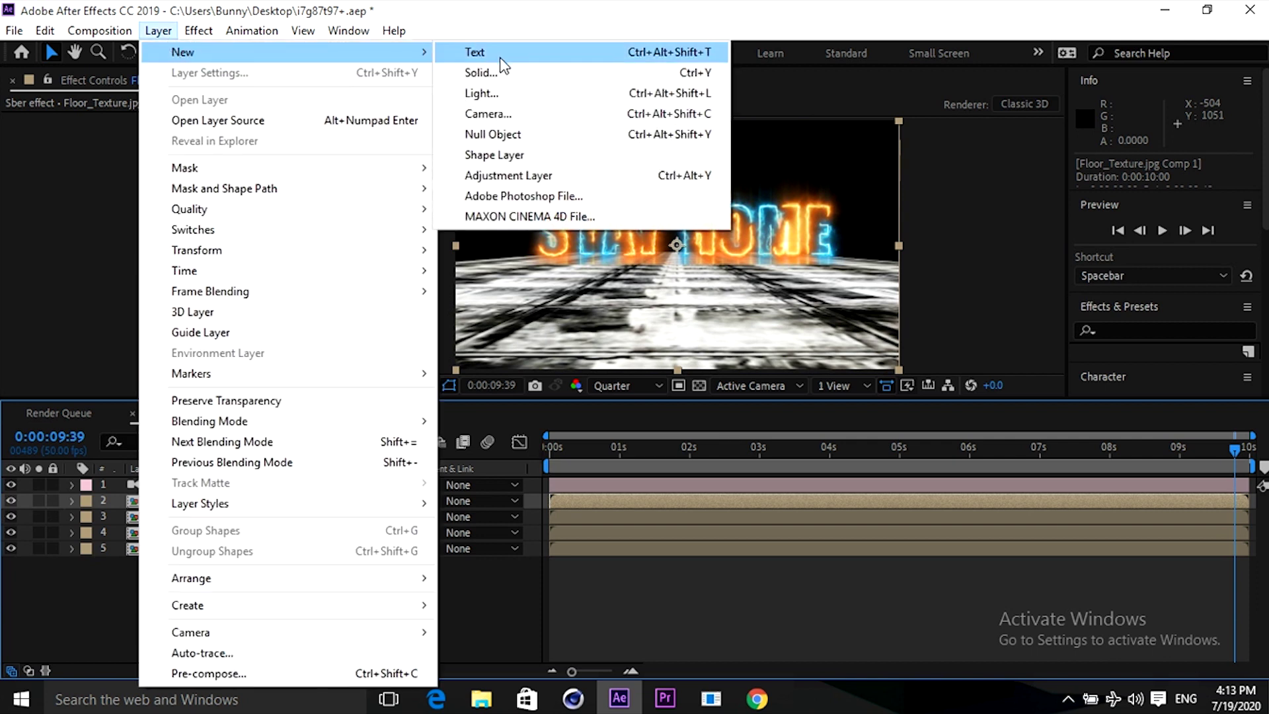
left_click(504, 175)
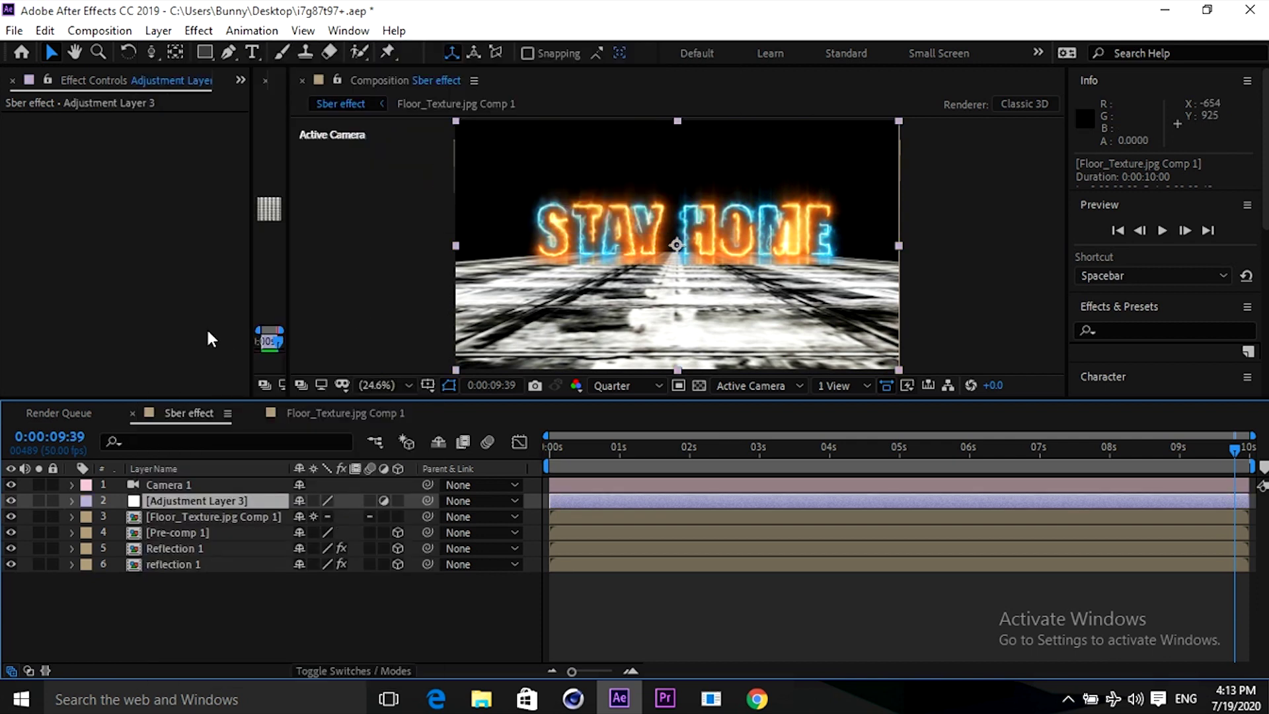
left_click_drag(194, 499, 195, 535)
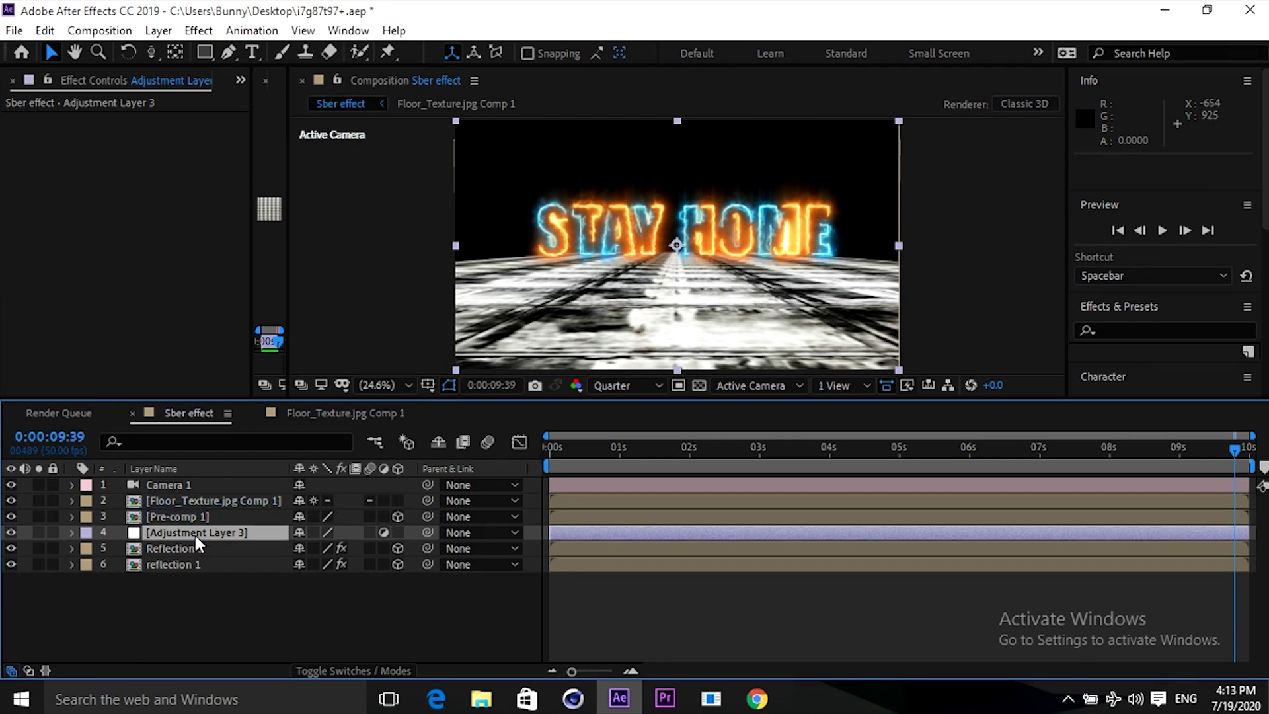
Apply the Compound Blur effect to the adjustment layer.
left_click(206, 33)
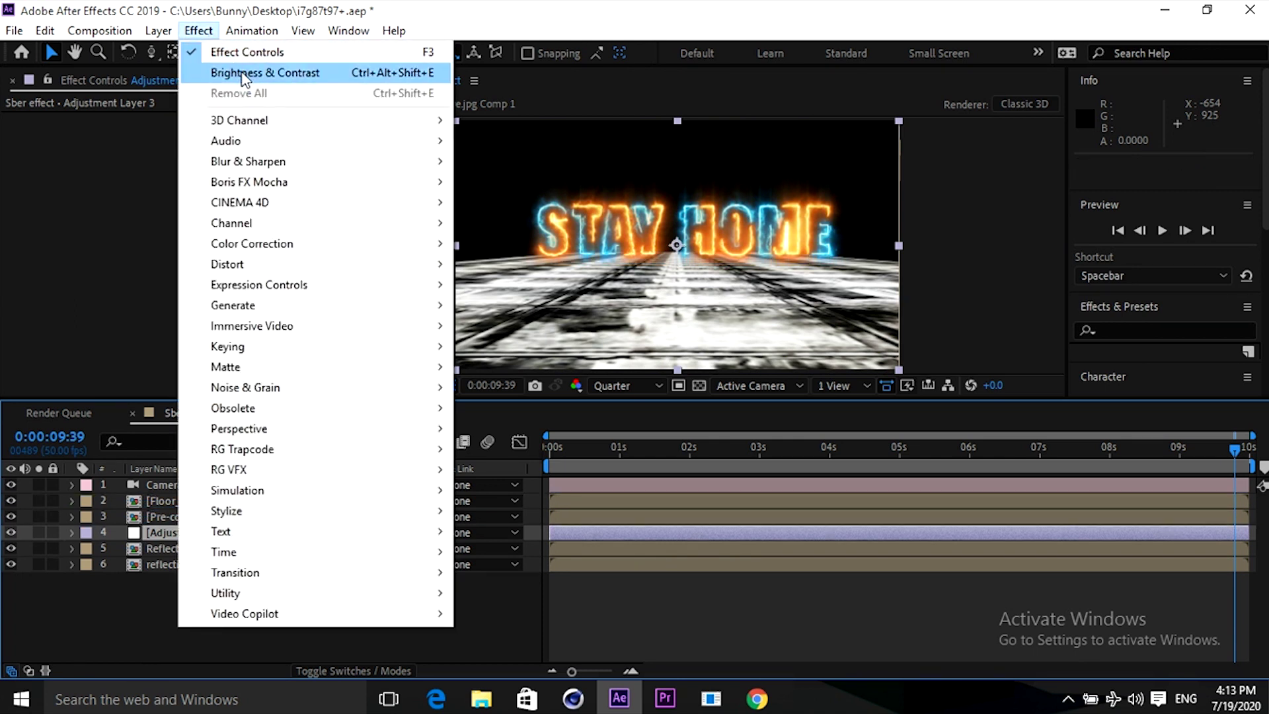
mouse_move(255, 157)
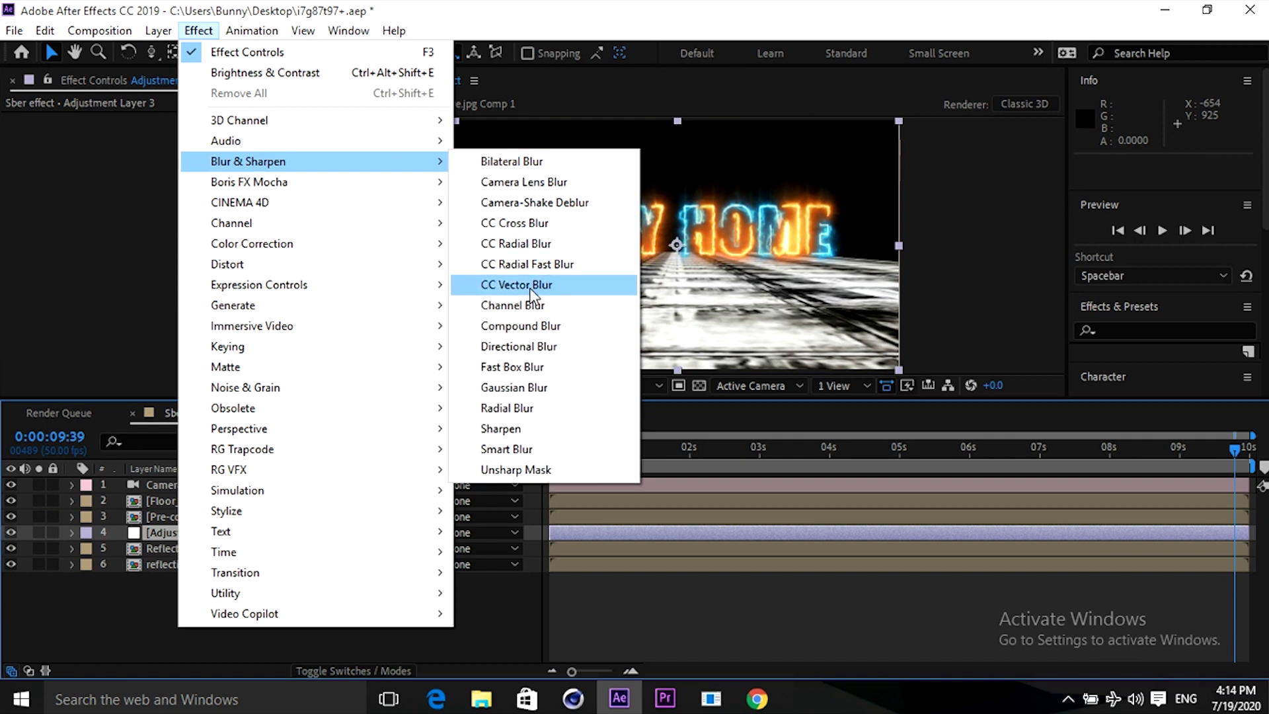
left_click(534, 326)
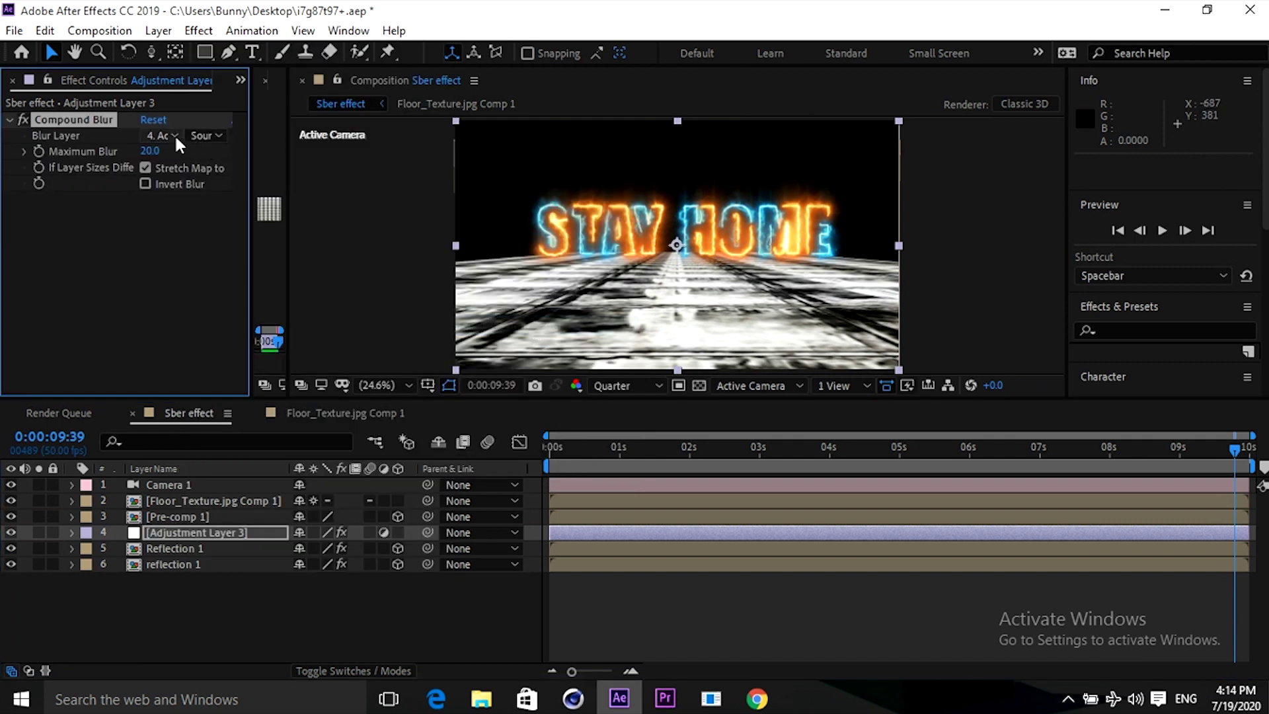
Set Compound Blur's Blur Layer to Floor_Texture.jpg Comp 1, using its Effects & Masks as the source.
left_click_drag(251, 151, 361, 157)
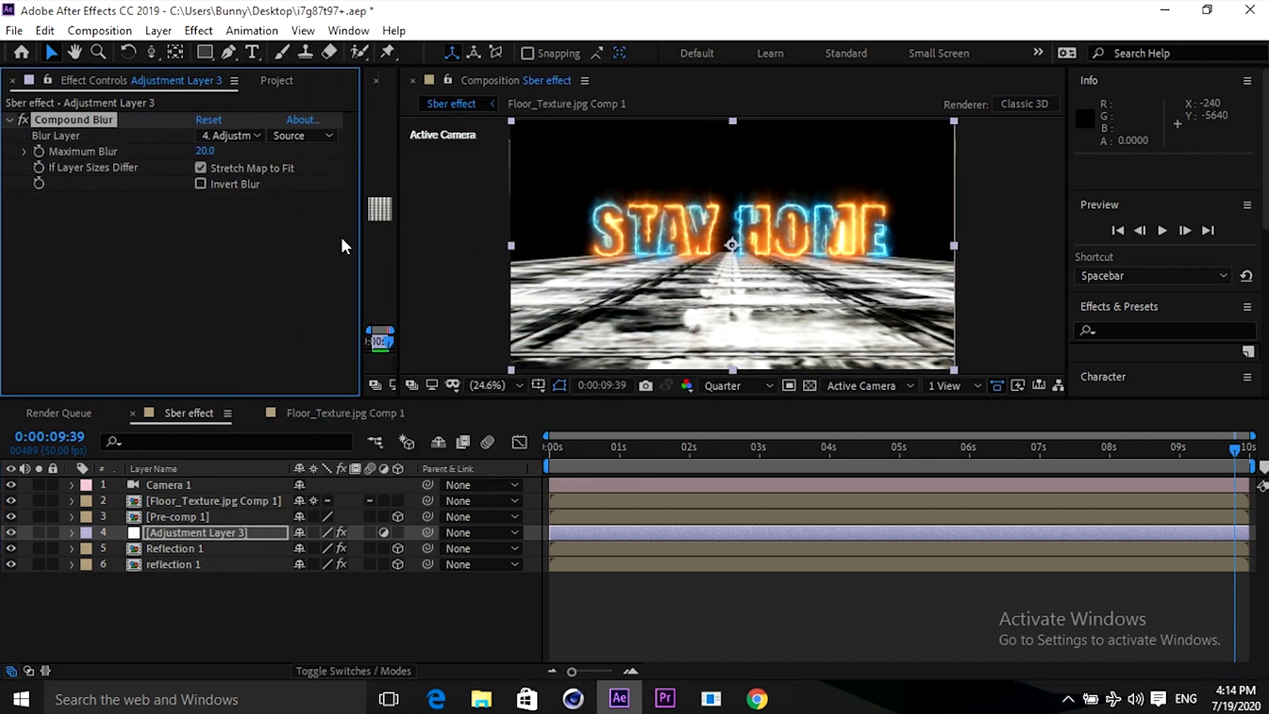
left_click(242, 136)
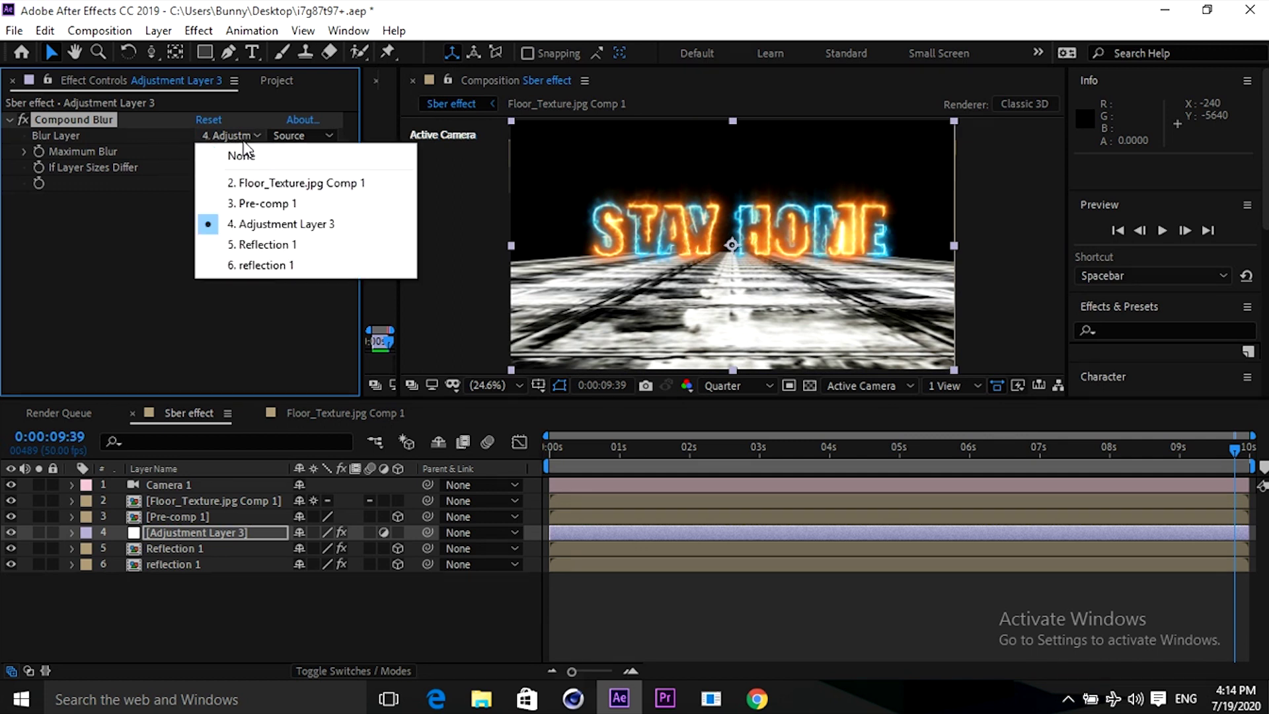
left_click(253, 185)
left_click(319, 134)
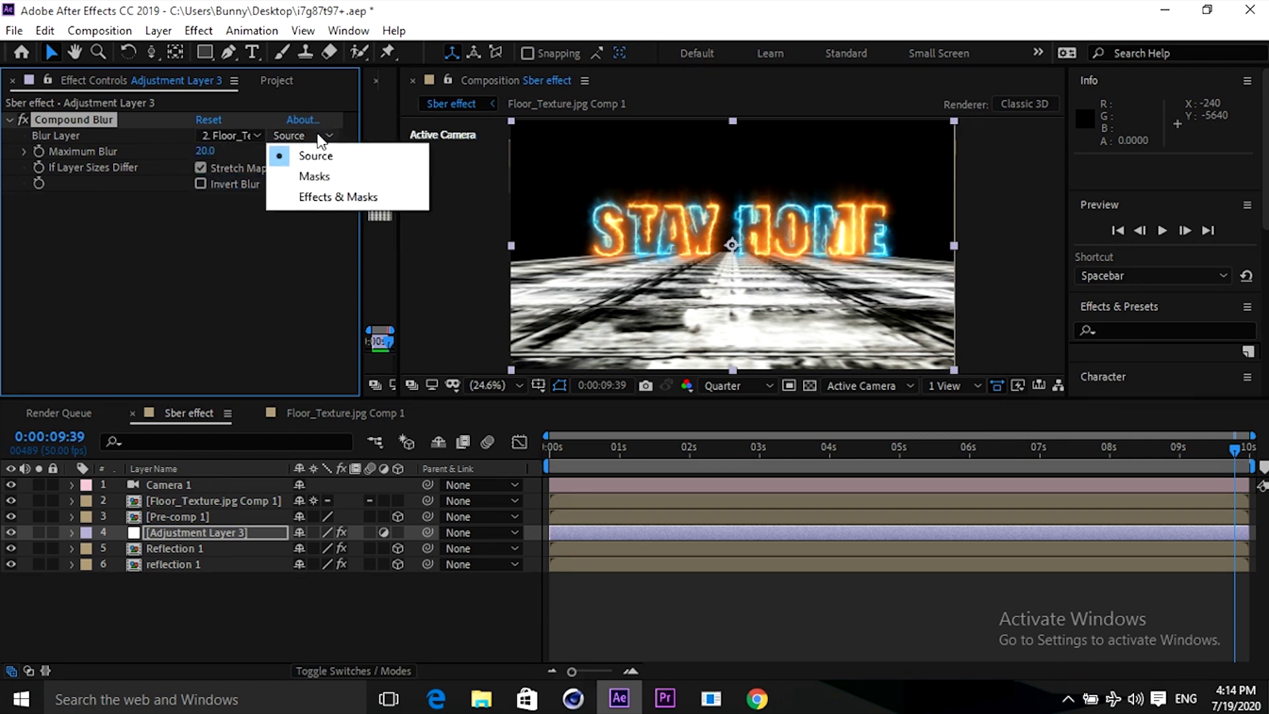
left_click(323, 197)
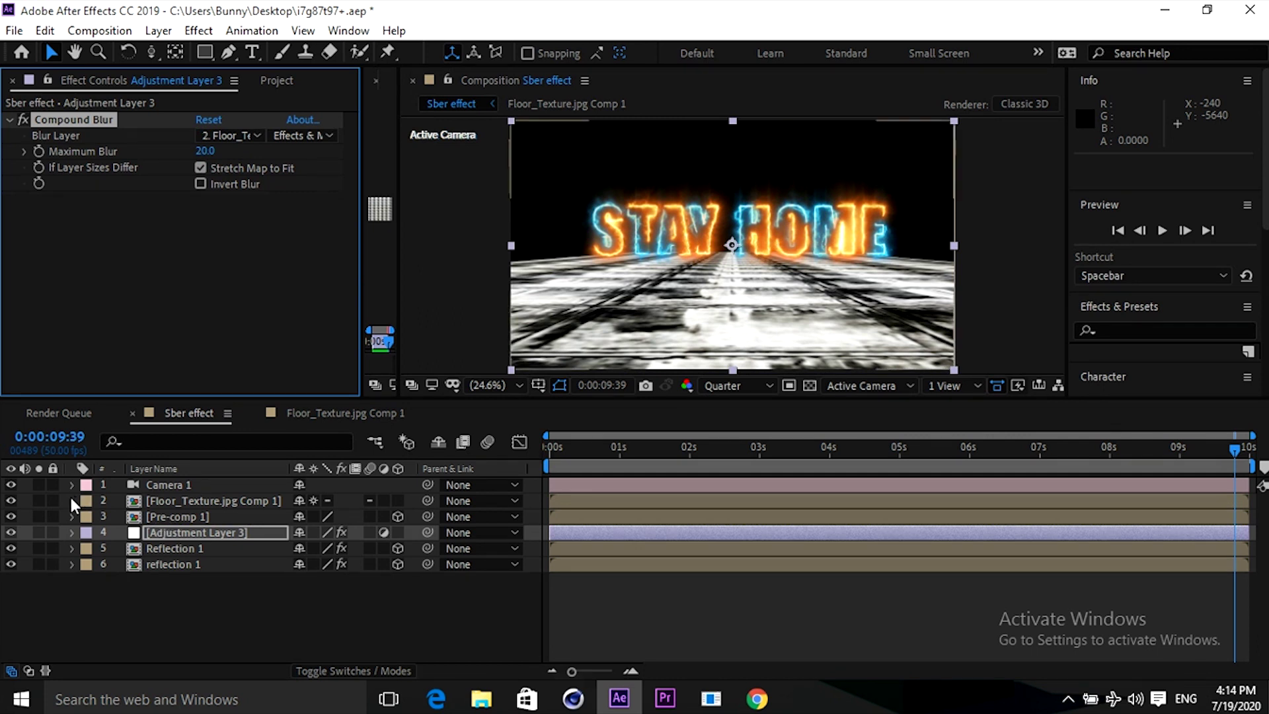
Hide the floor texture precomp layer and set the adjustment layer's Maximum Blur to 245.
left_click(10, 500)
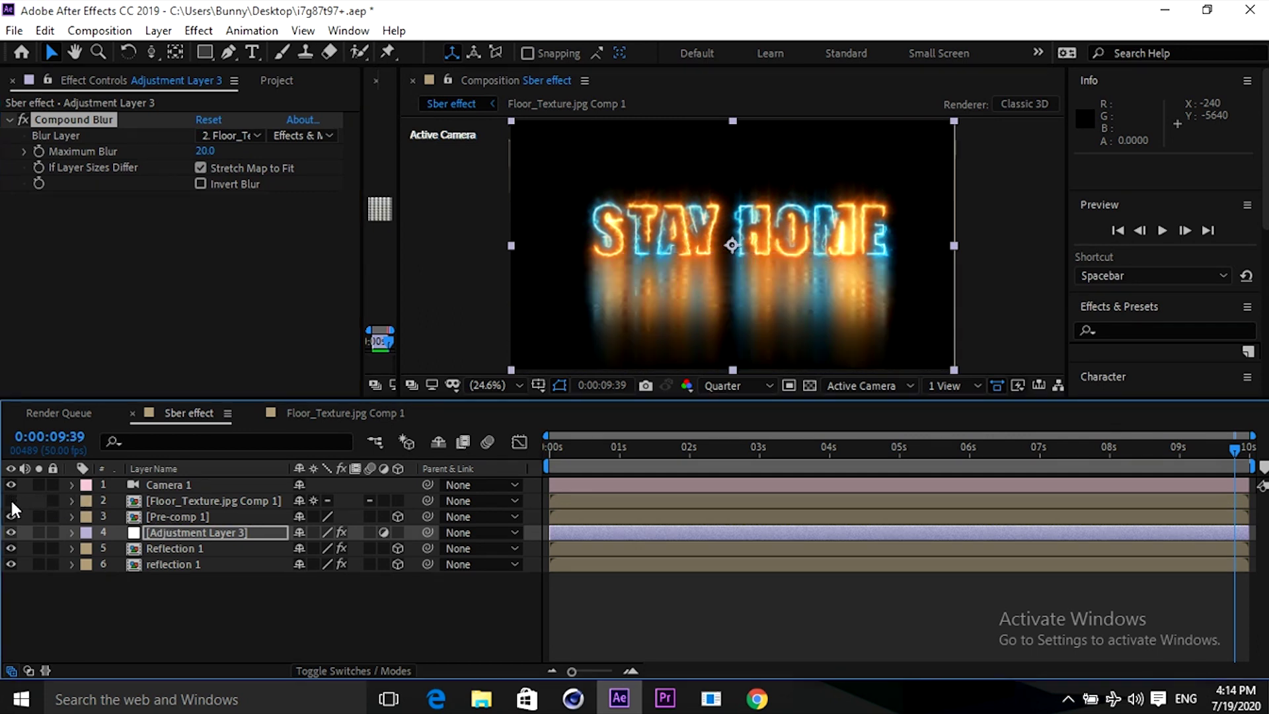
left_click(152, 534)
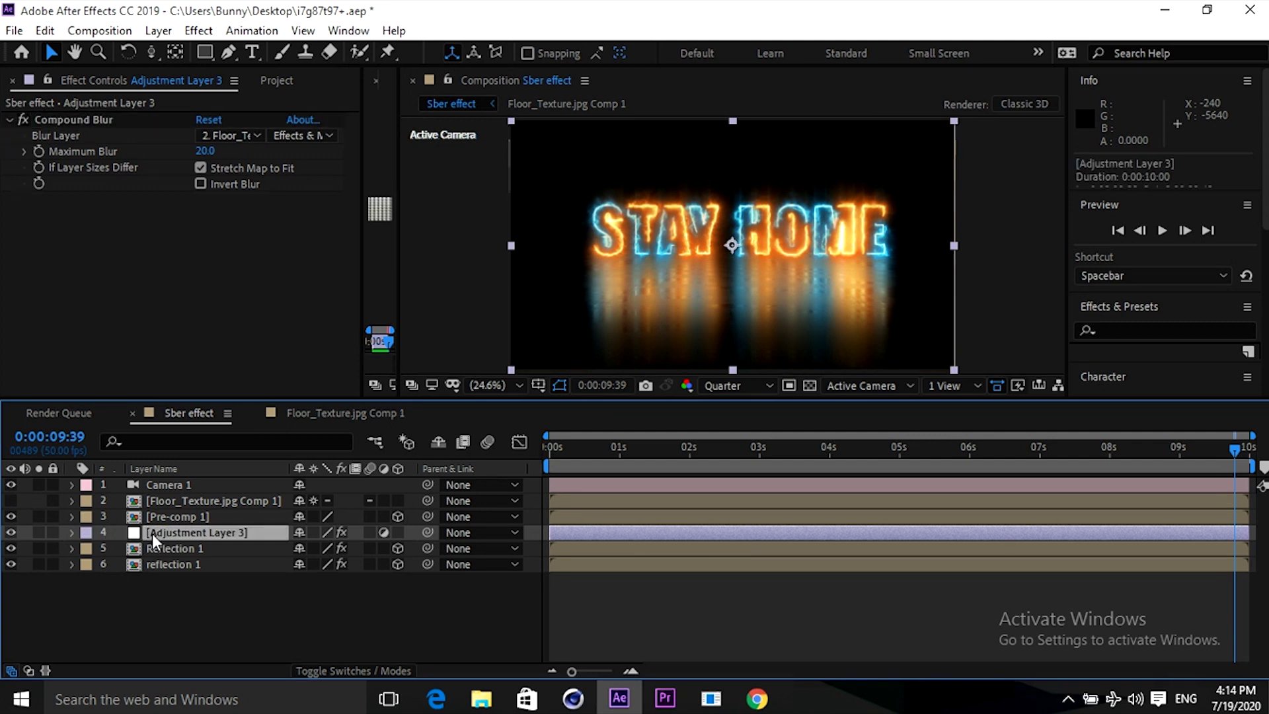
left_click_drag(206, 160, 443, 158)
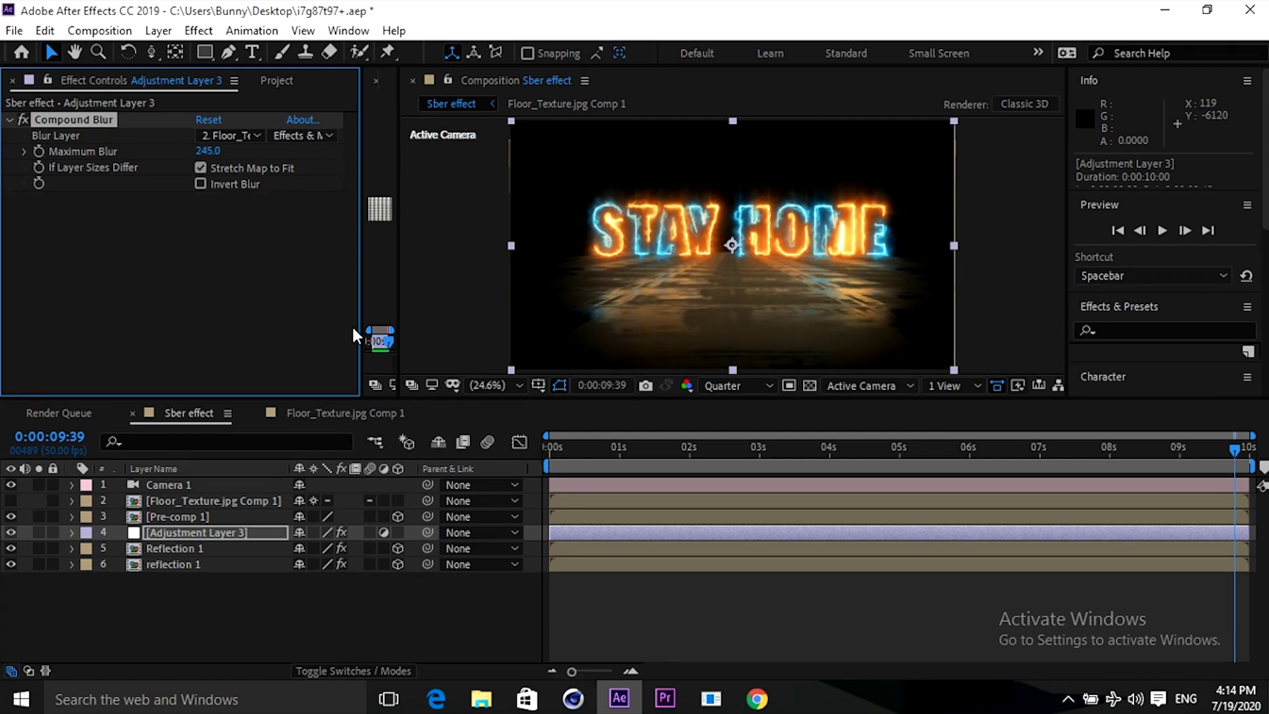
Preview the textured reflections from the start to 0:00:03:45 and enlarge the composition view to inspect them.
left_click_drag(566, 442, 549, 445)
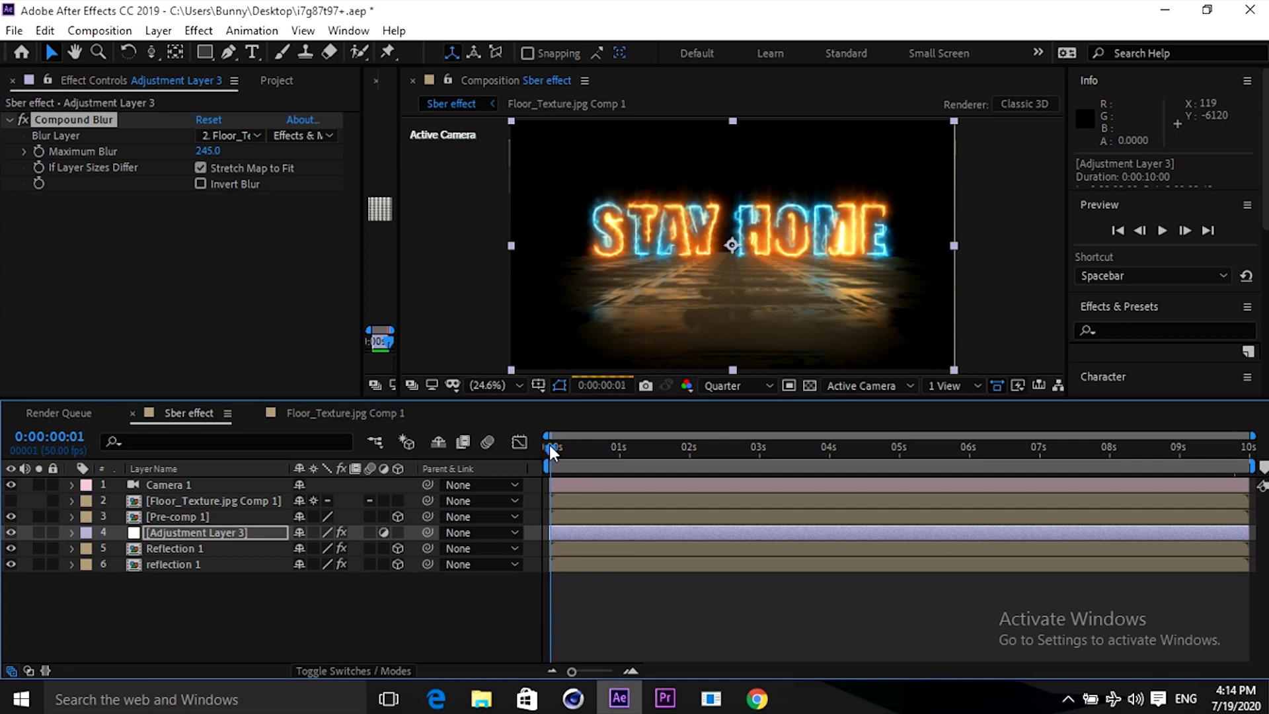
key("space")
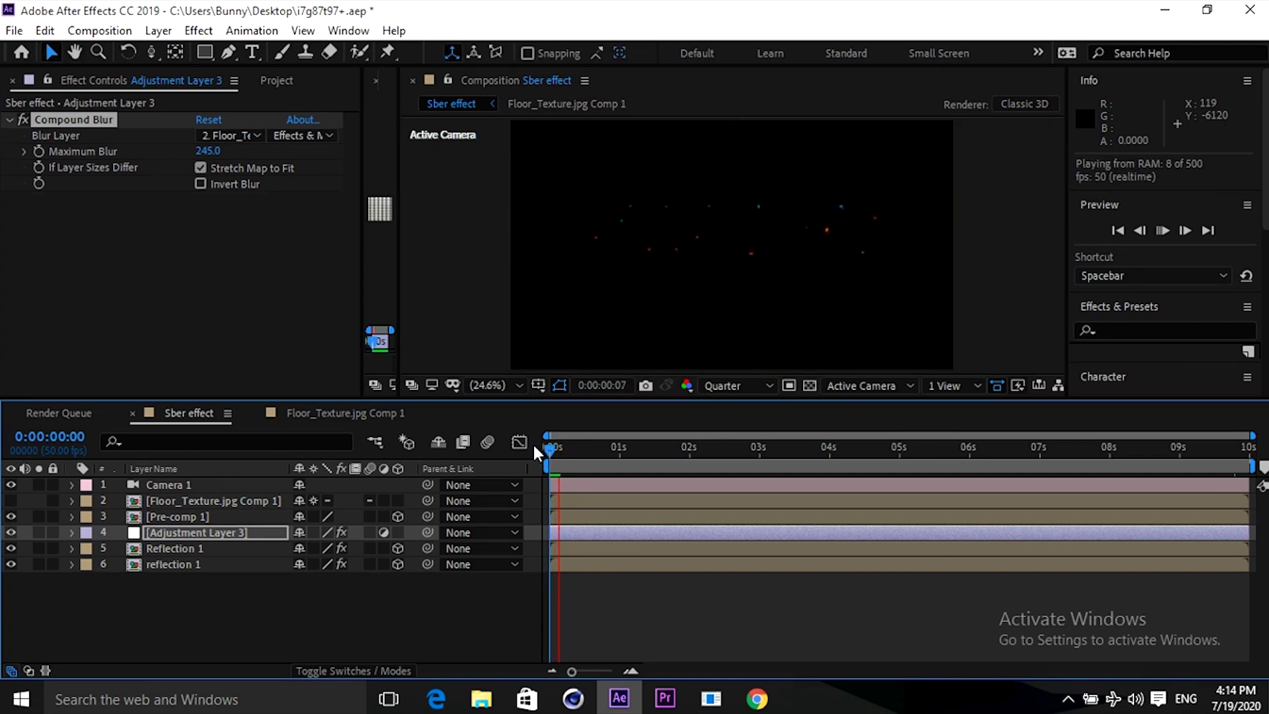
left_click(562, 448)
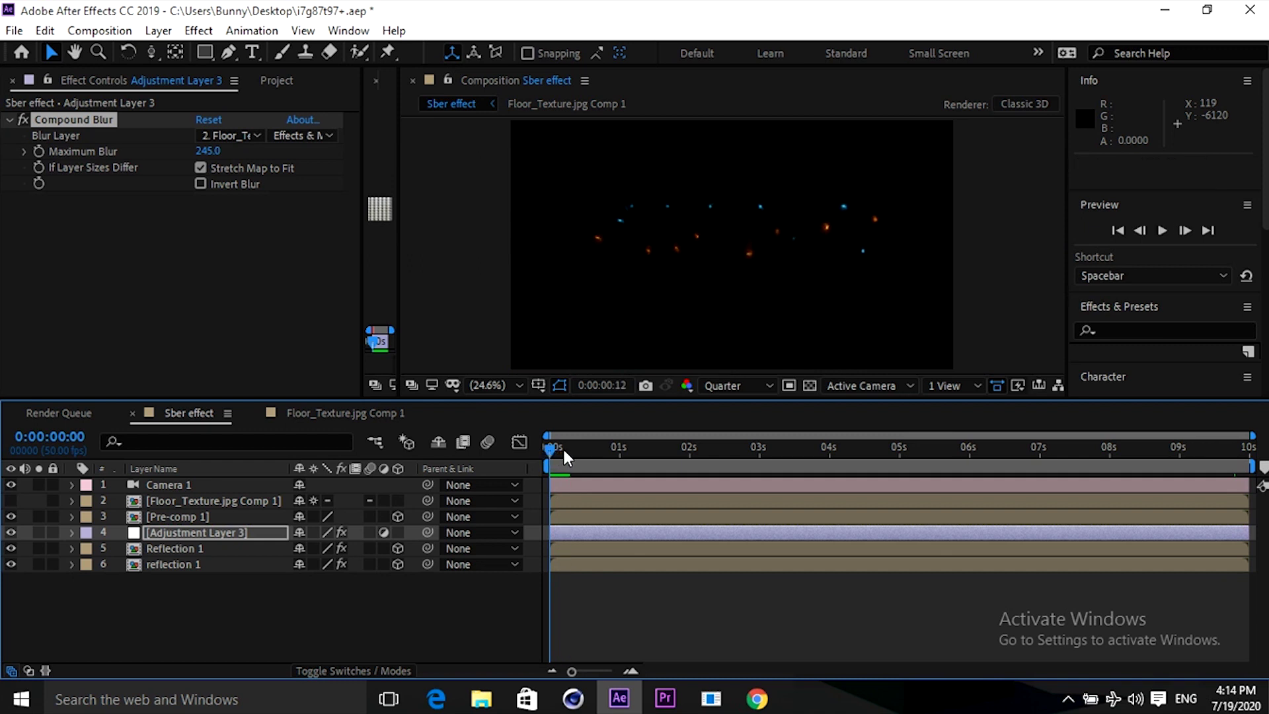
left_click_drag(567, 450, 821, 449)
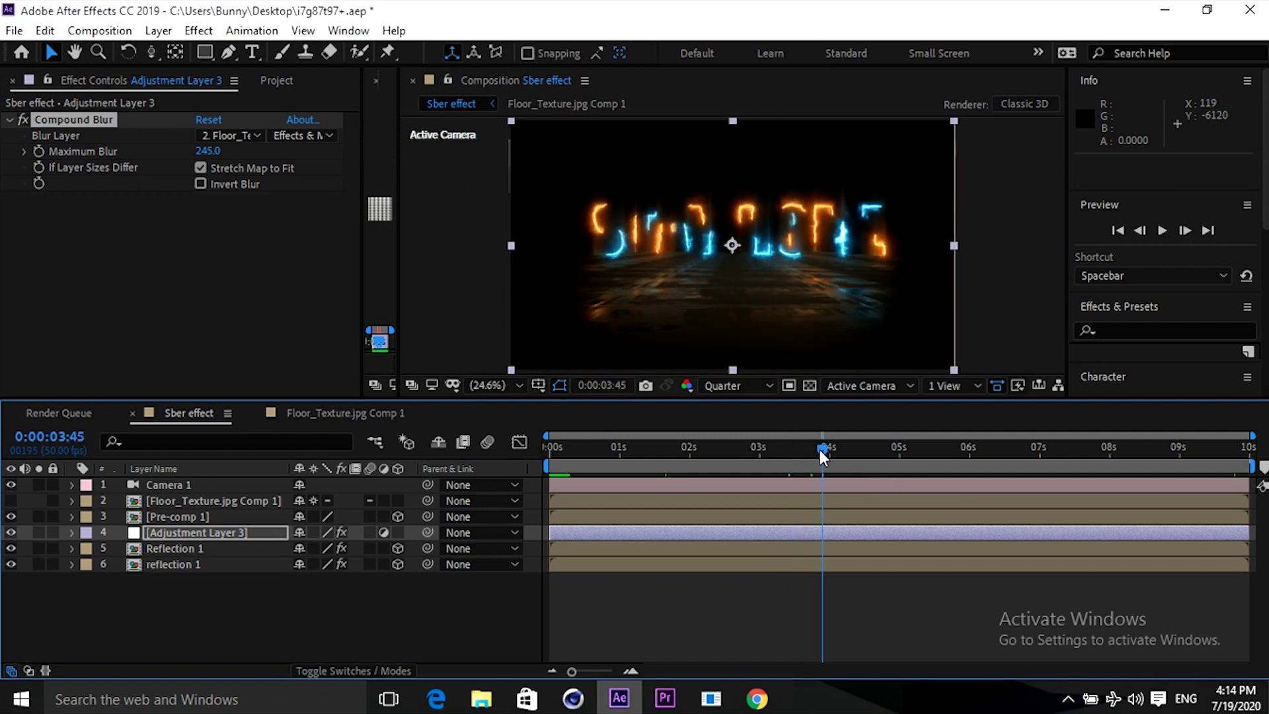
left_click_drag(763, 401, 756, 552)
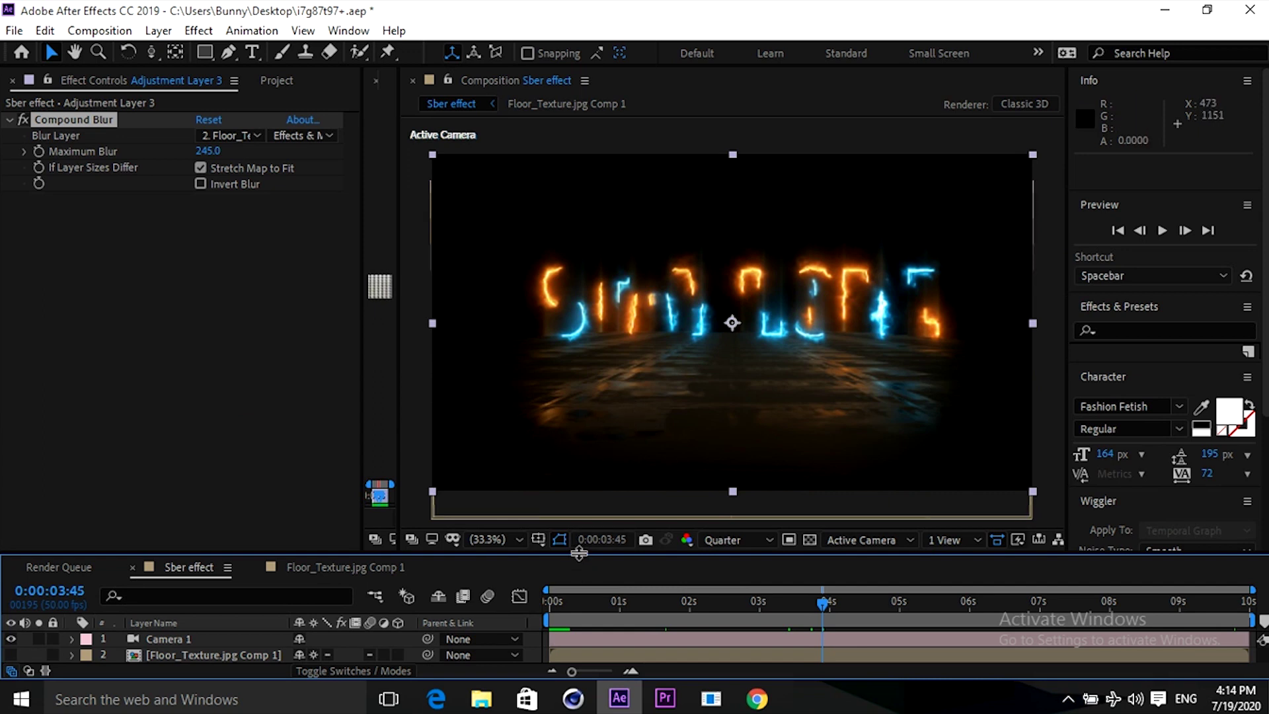
left_click_drag(580, 551, 579, 473)
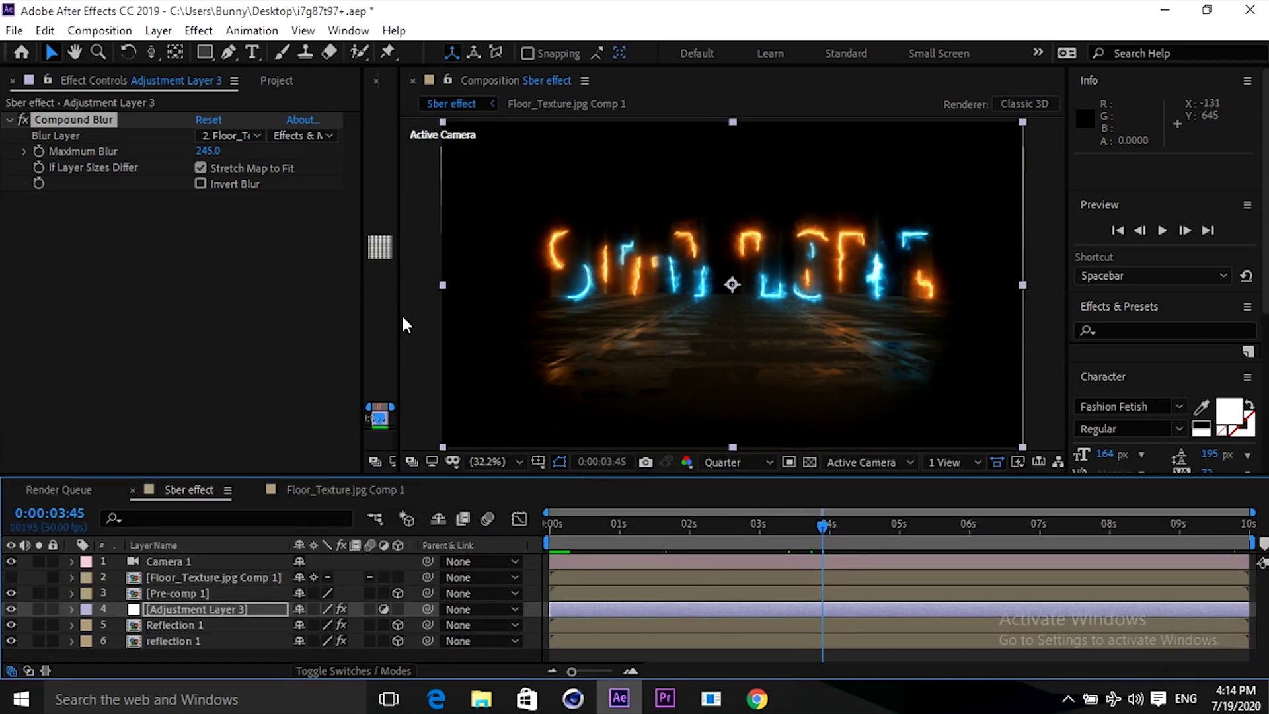
In Floor_Texture.jpg Comp 1, set the third texture layer's Brightness to -30 and Contrast to 100, and return to Sber effect.
left_click_drag(398, 317, 623, 327)
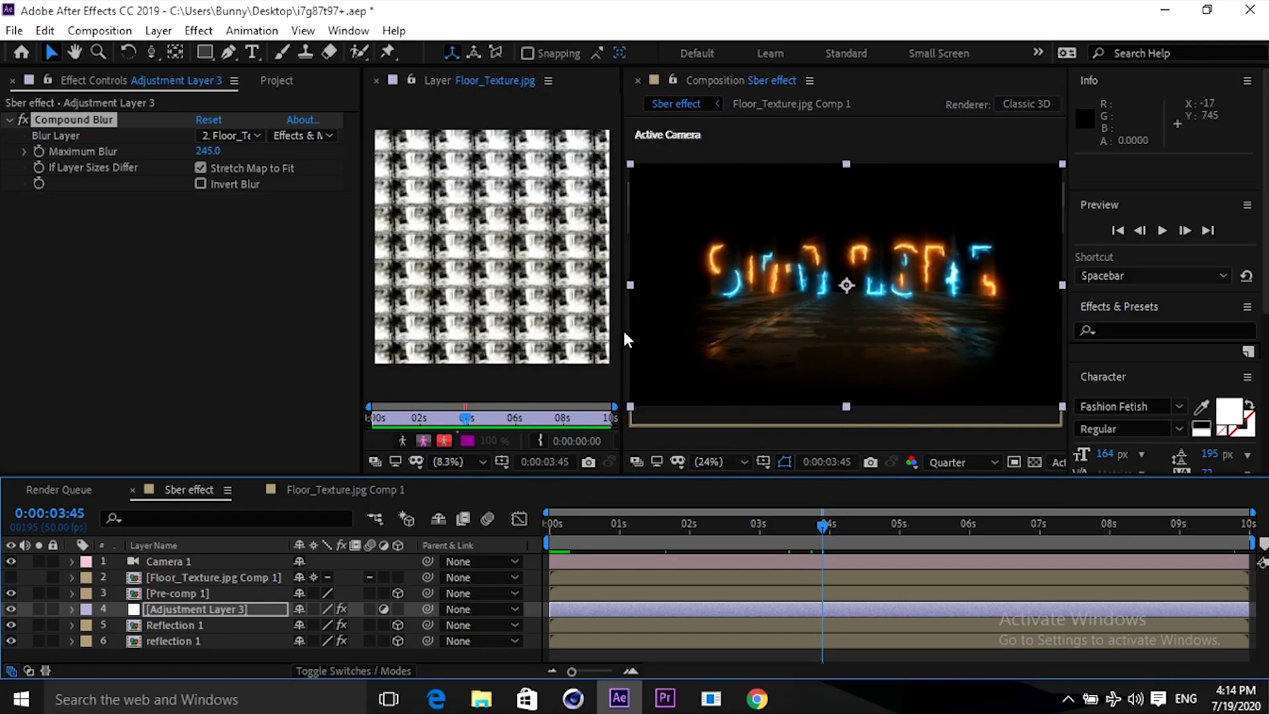
left_click(344, 489)
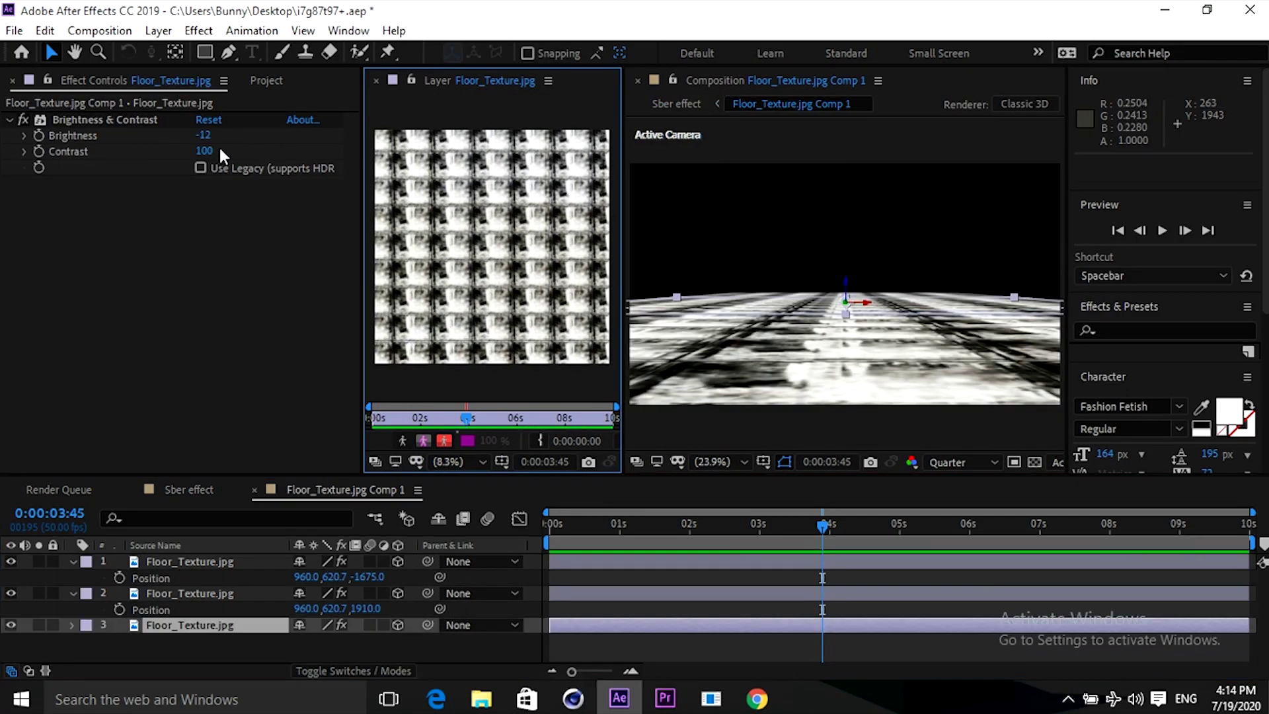
left_click_drag(206, 137, 220, 141)
left_click_drag(197, 137, 219, 141)
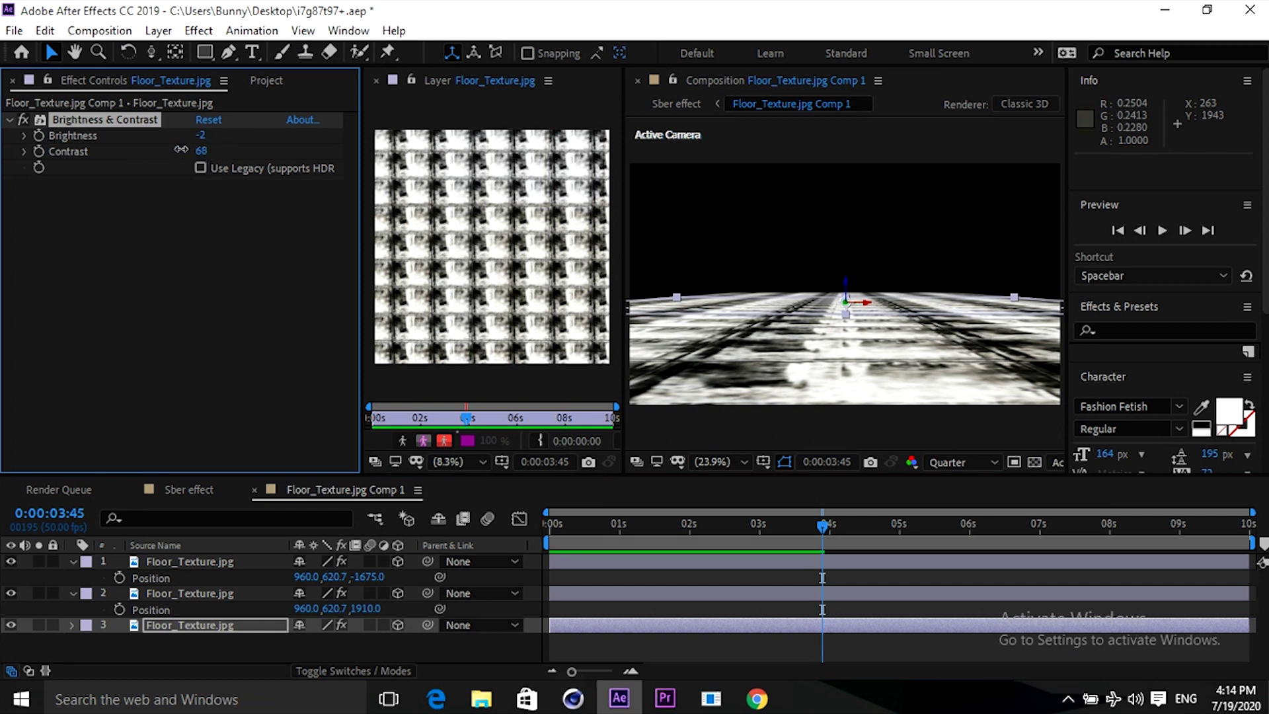
left_click_drag(187, 151, 413, 153)
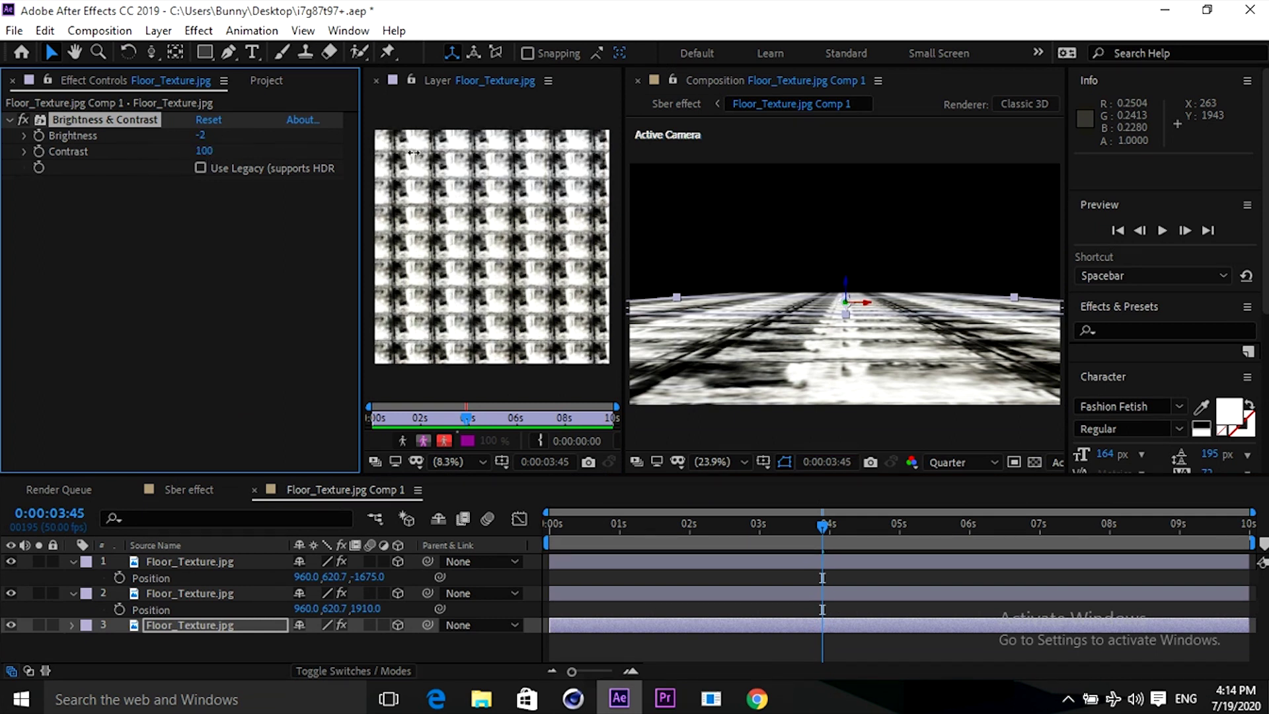
left_click_drag(207, 138, 175, 133)
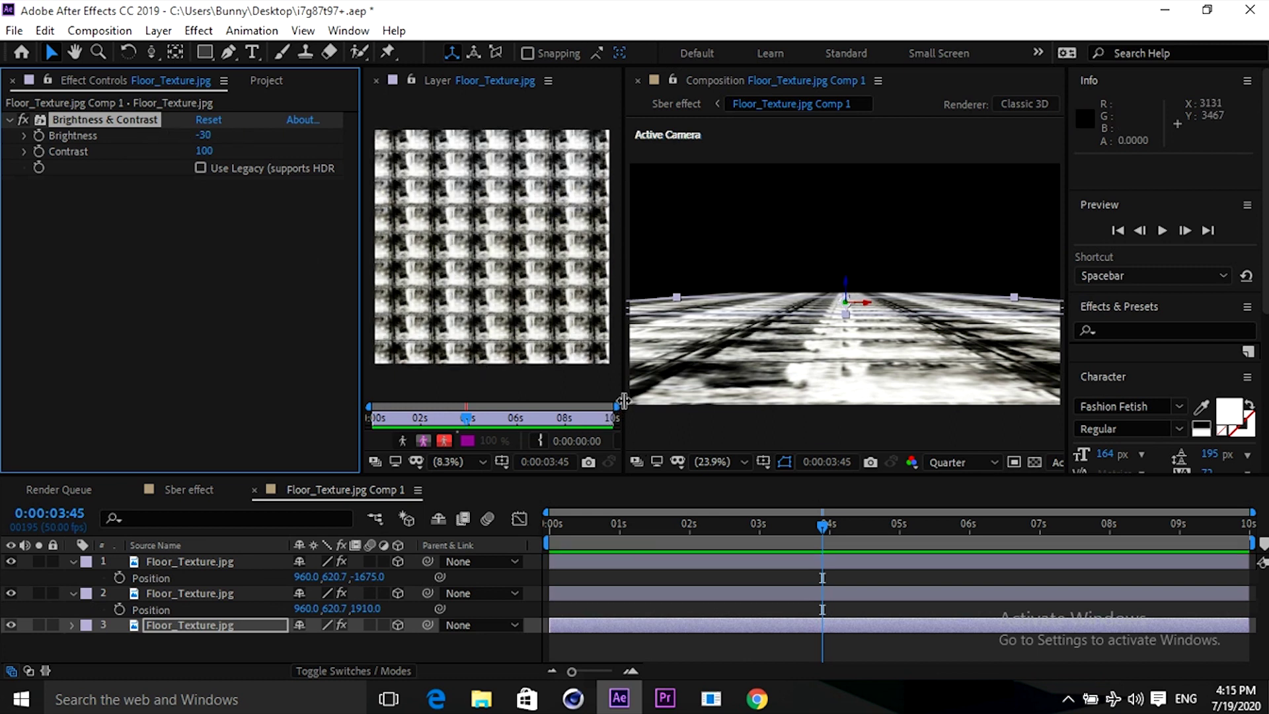
left_click_drag(623, 401, 418, 402)
left_click(189, 489)
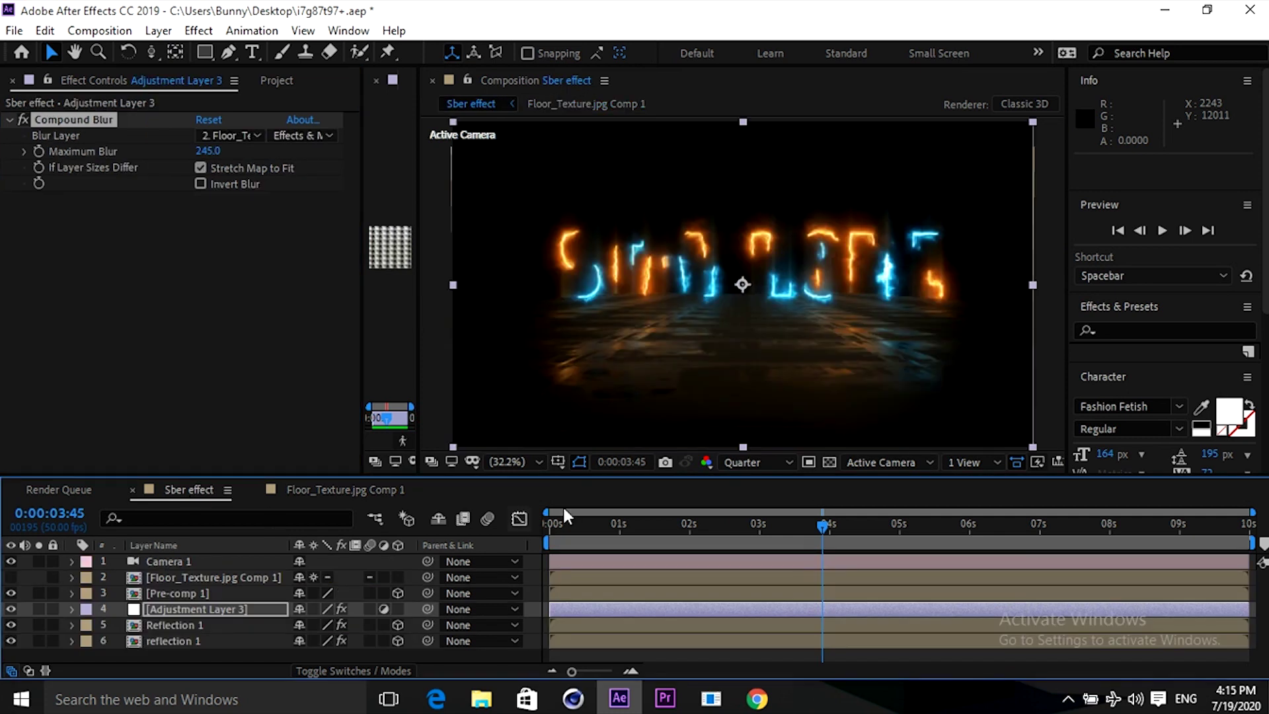
Enable keyframes for Camera 1's Position, Orientation and X, Y and Z Rotation at 0:00:09:49.
left_click_drag(663, 530, 815, 536)
left_click_drag(1028, 543, 1249, 538)
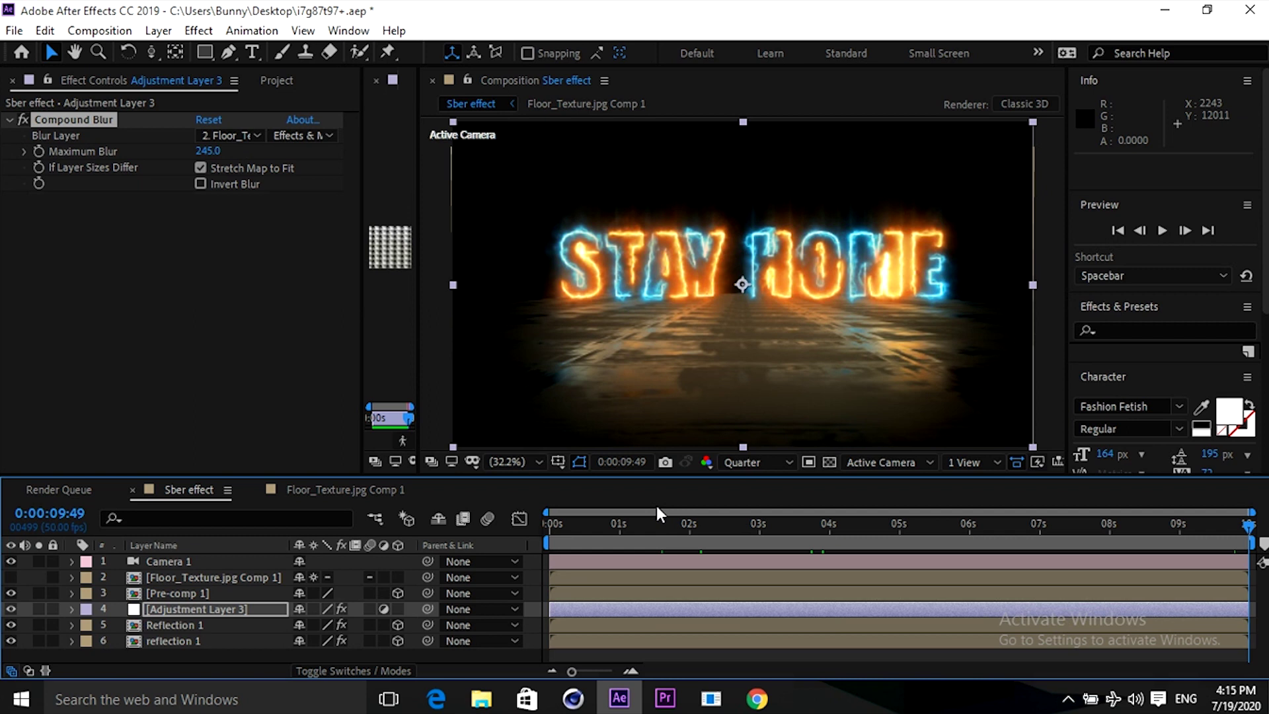
left_click(163, 563)
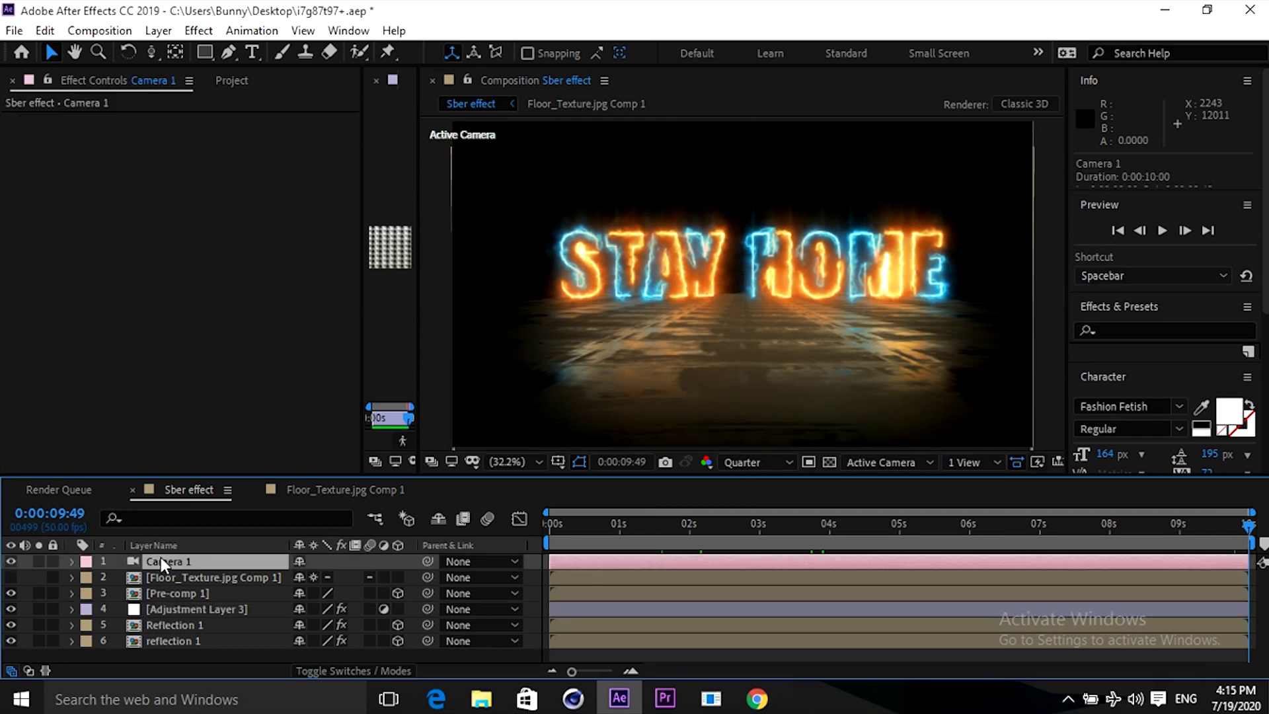
left_click(72, 562)
left_click(93, 580)
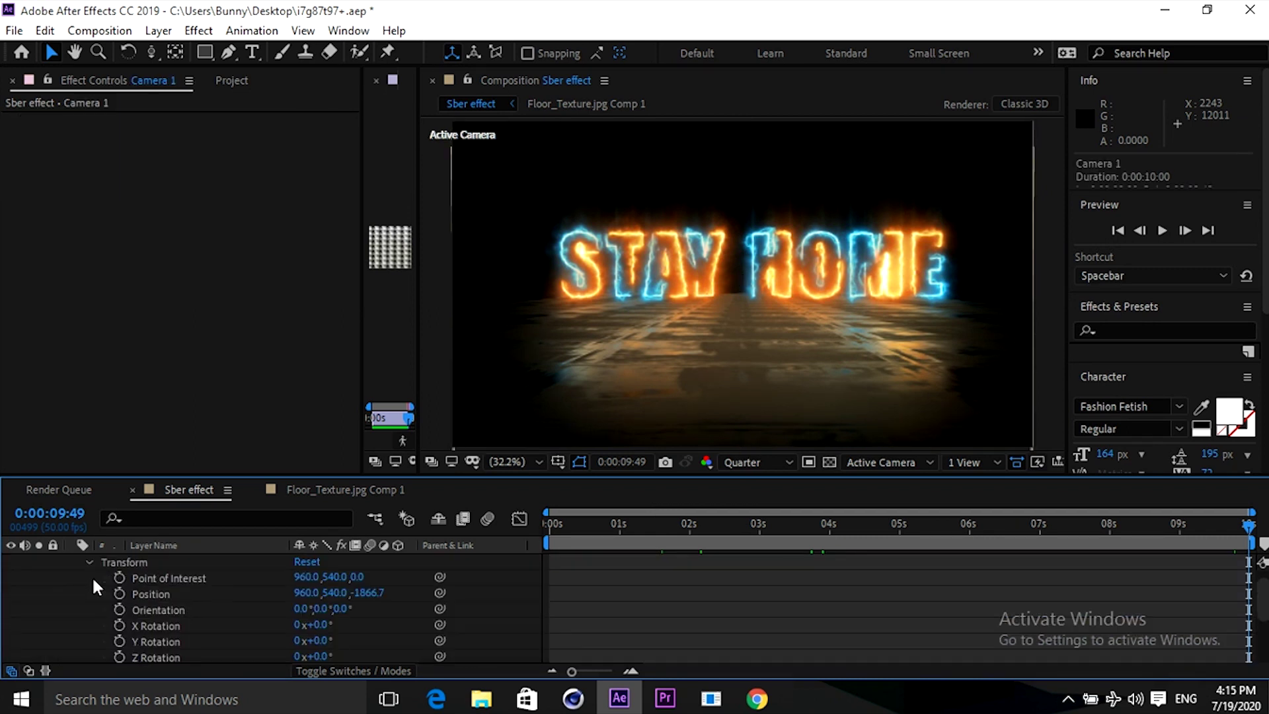
left_click_drag(120, 598, 125, 669)
scroll(125, 668, "down", 1)
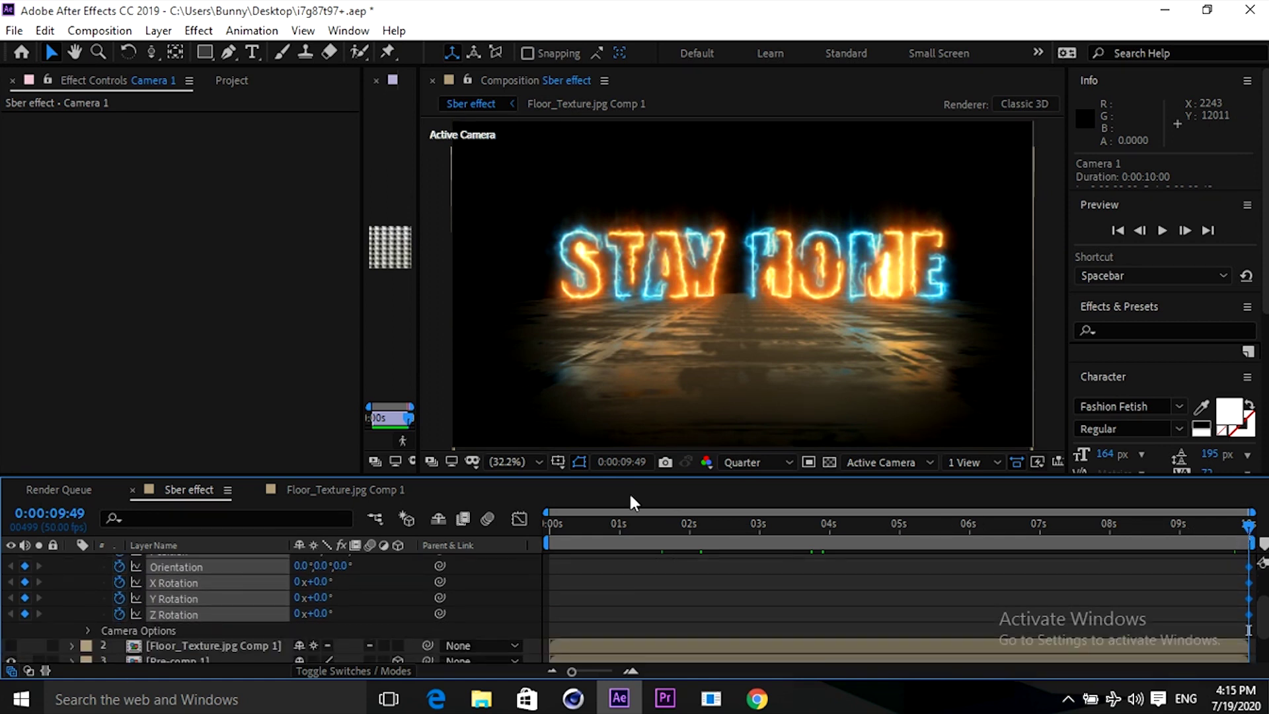
Dolly the camera to a Z position of -1872.9 at the composition's end, and farther back from the text at 0:00:00:00.
key("c")
left_click_drag(733, 276, 717, 315)
left_click(674, 523)
left_click_drag(617, 526, 464, 526)
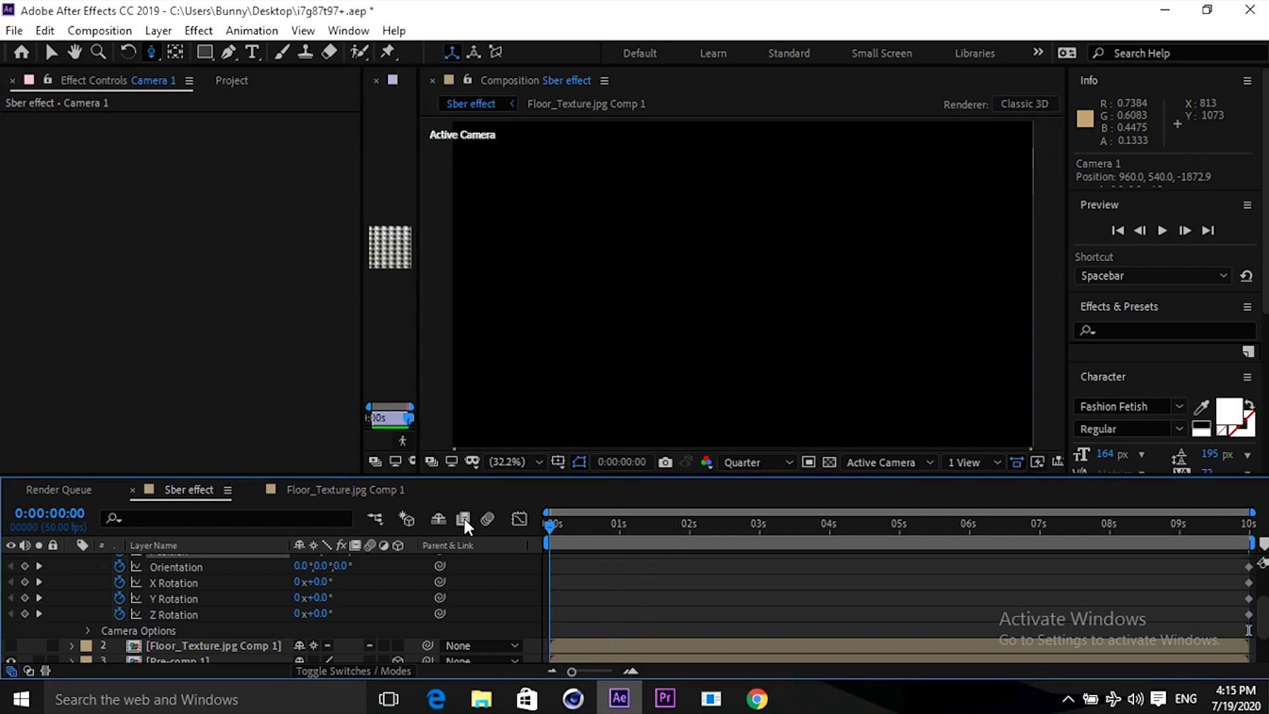
left_click(715, 275)
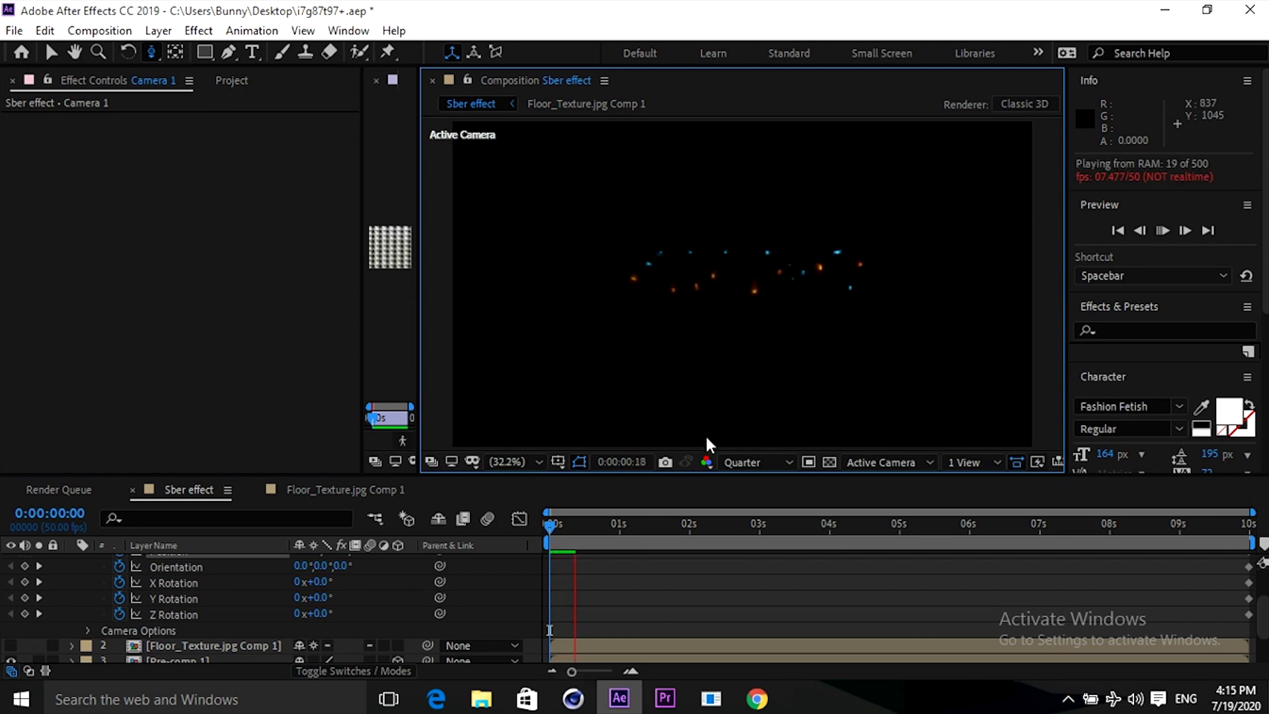
Review the camera move by playing and scrubbing the animation up to 0:00:08:17.
left_click(561, 524)
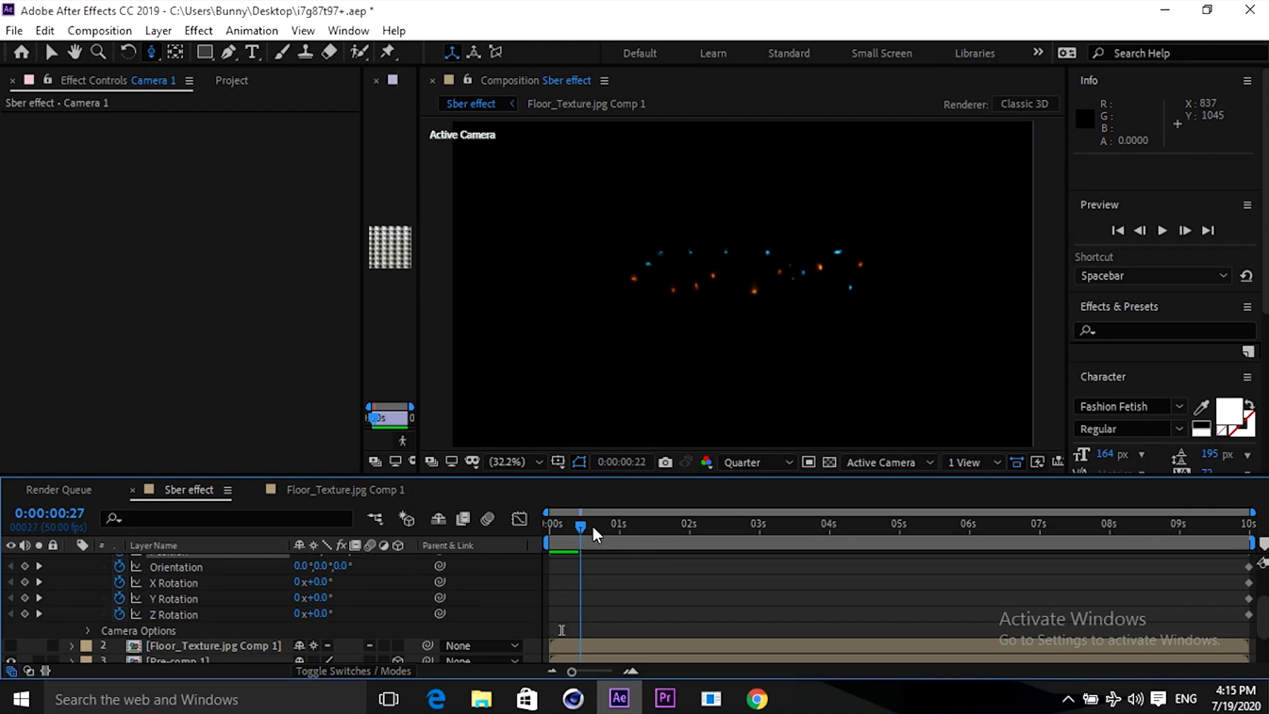
left_click_drag(614, 532, 666, 537)
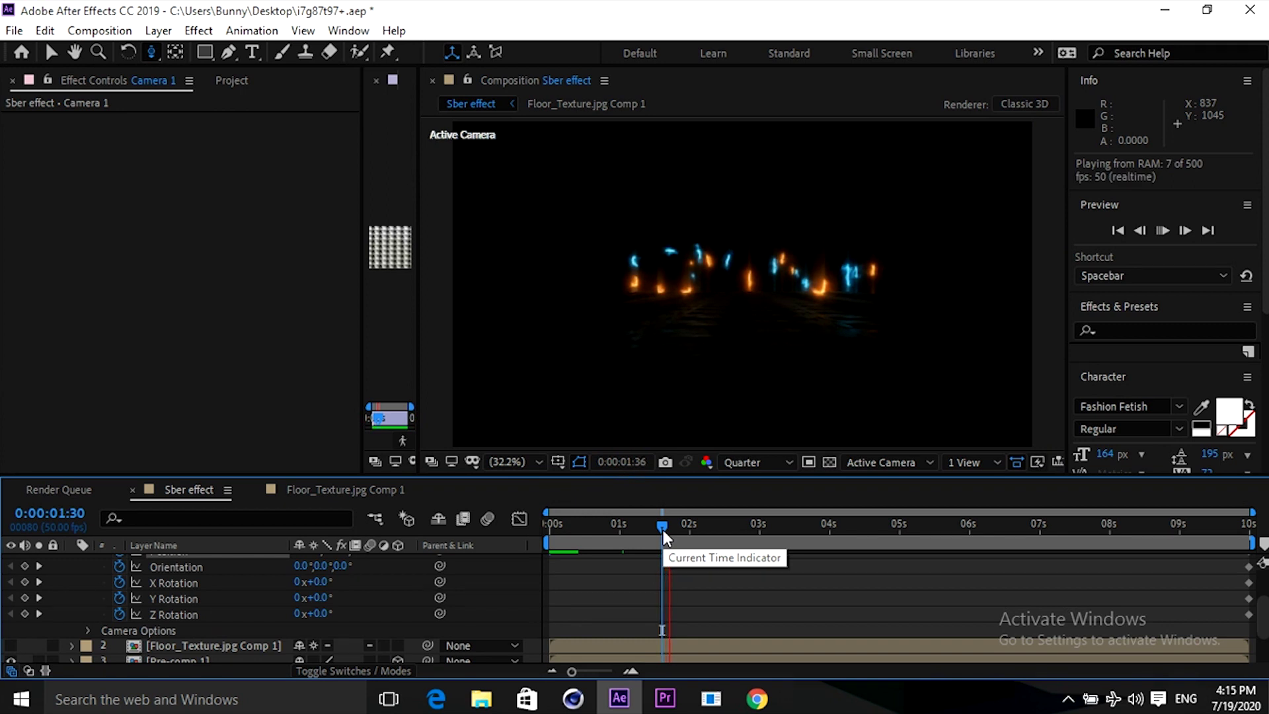
left_click_drag(666, 537, 726, 538)
left_click_drag(805, 543, 1134, 543)
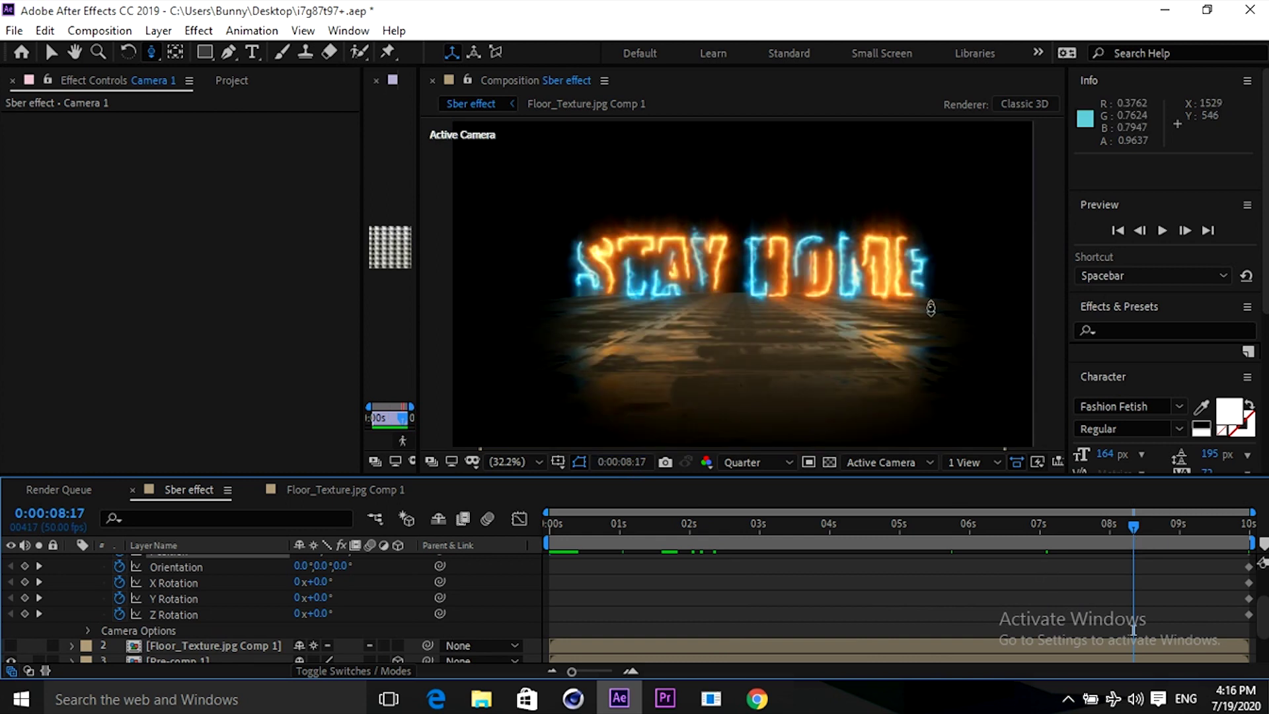